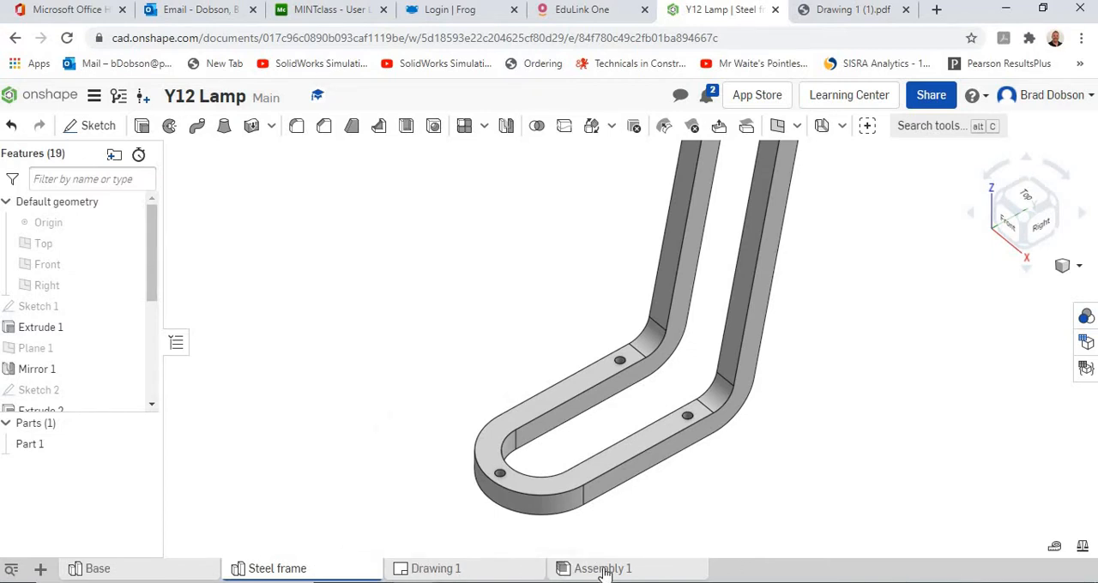
Step: Insert the Base part into Assembly 1 over the assembly origin and fix it in place
mouse_move(575, 573)
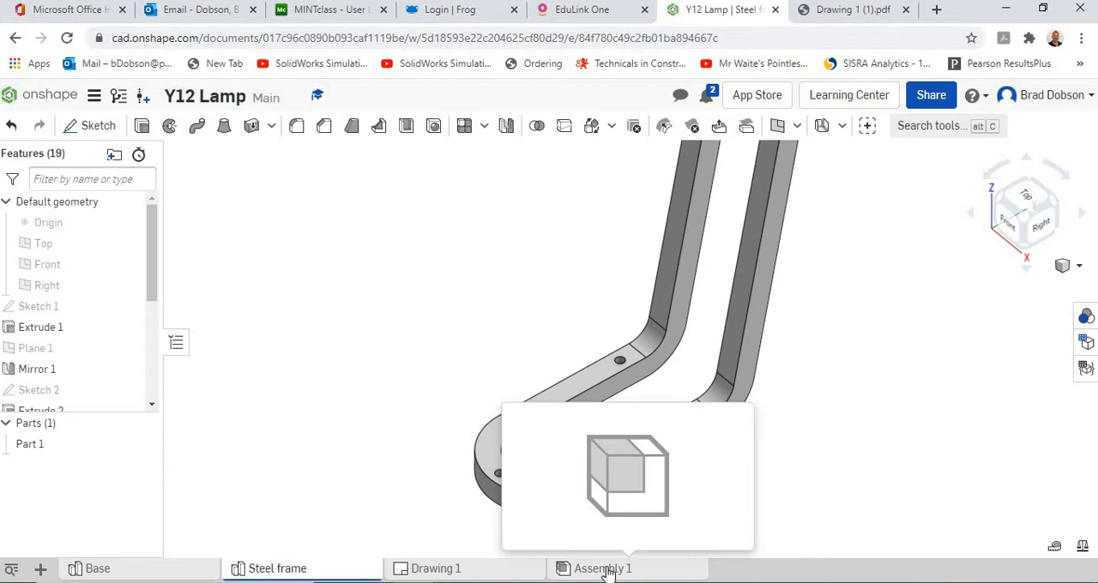
left_click(41, 570)
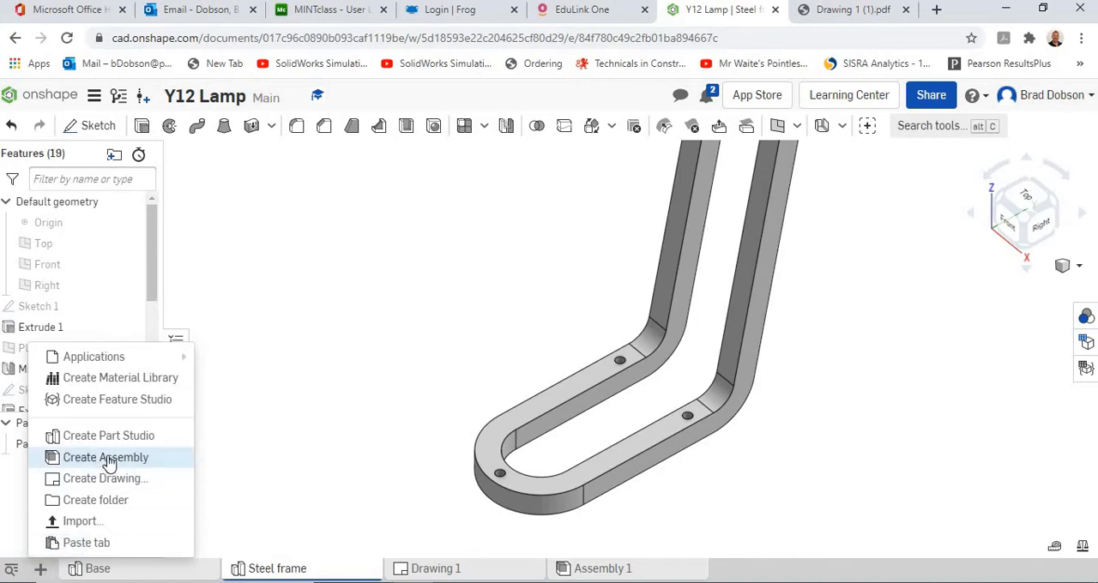
left_click(637, 573)
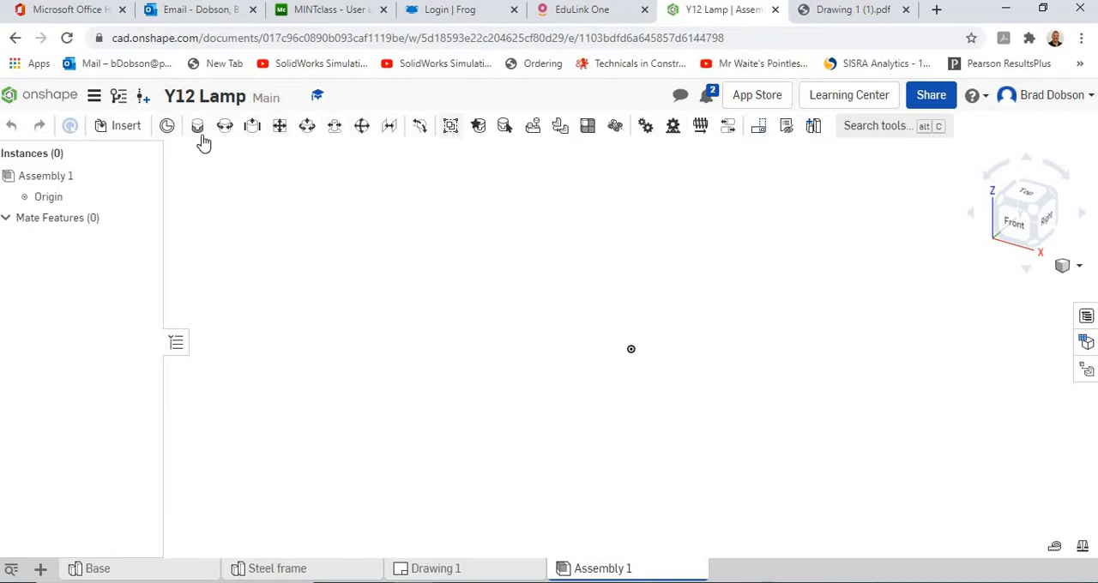
left_click(123, 129)
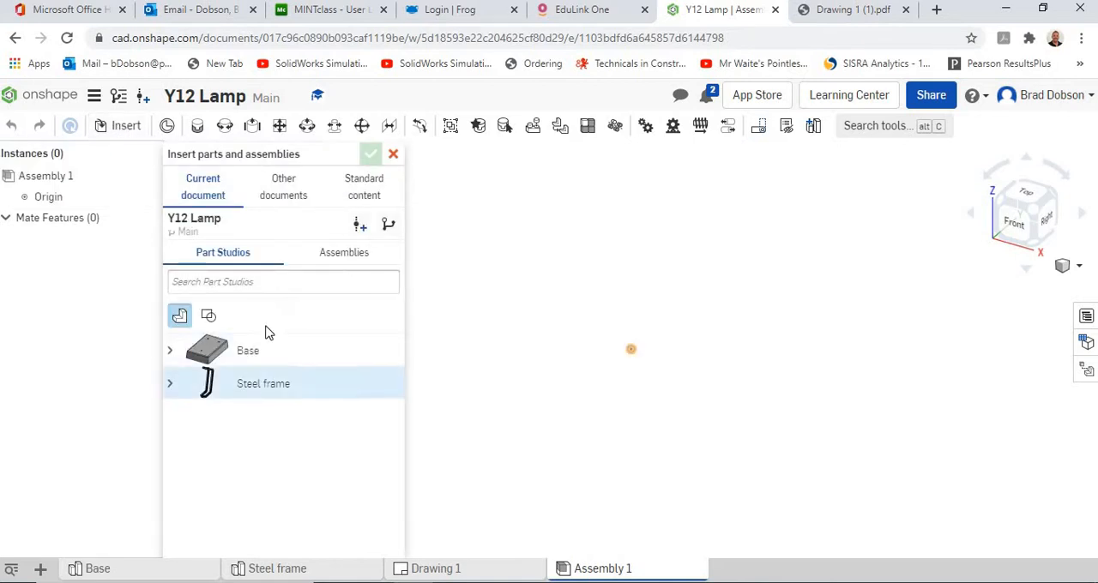
left_click(230, 356)
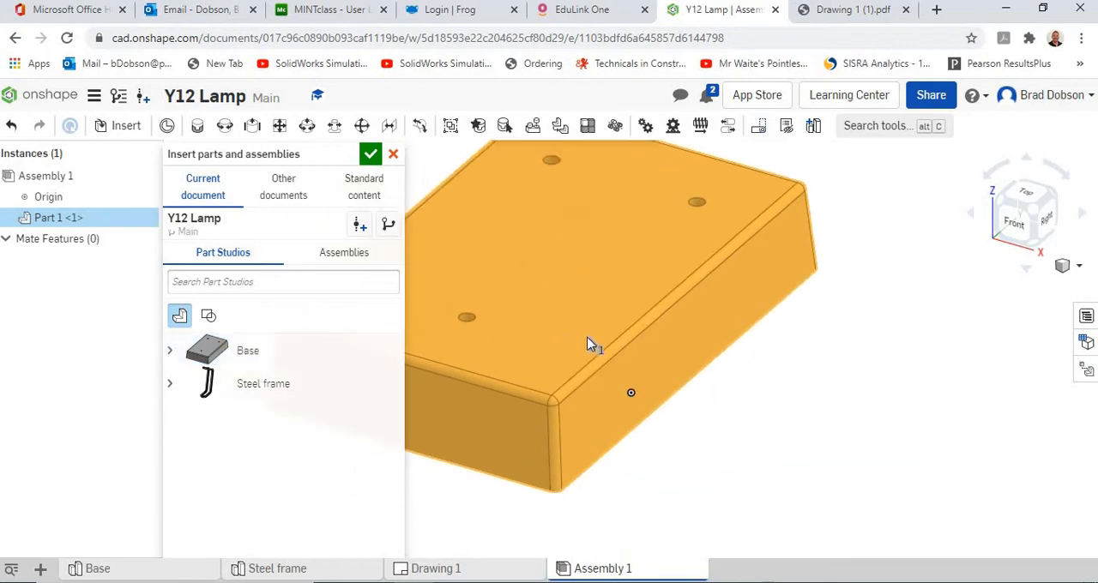
left_click(632, 394)
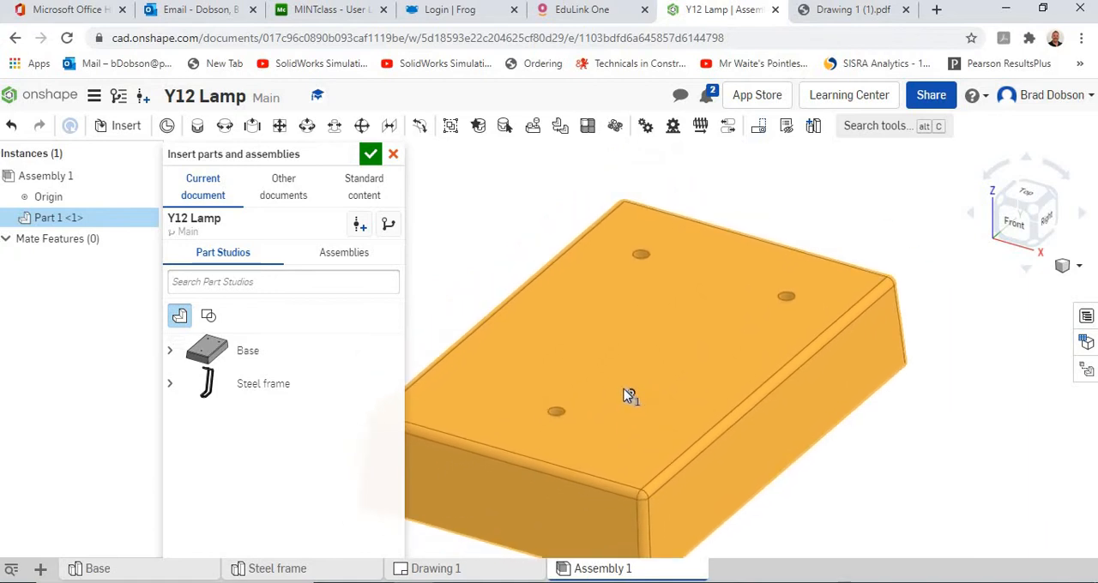
left_click(627, 393)
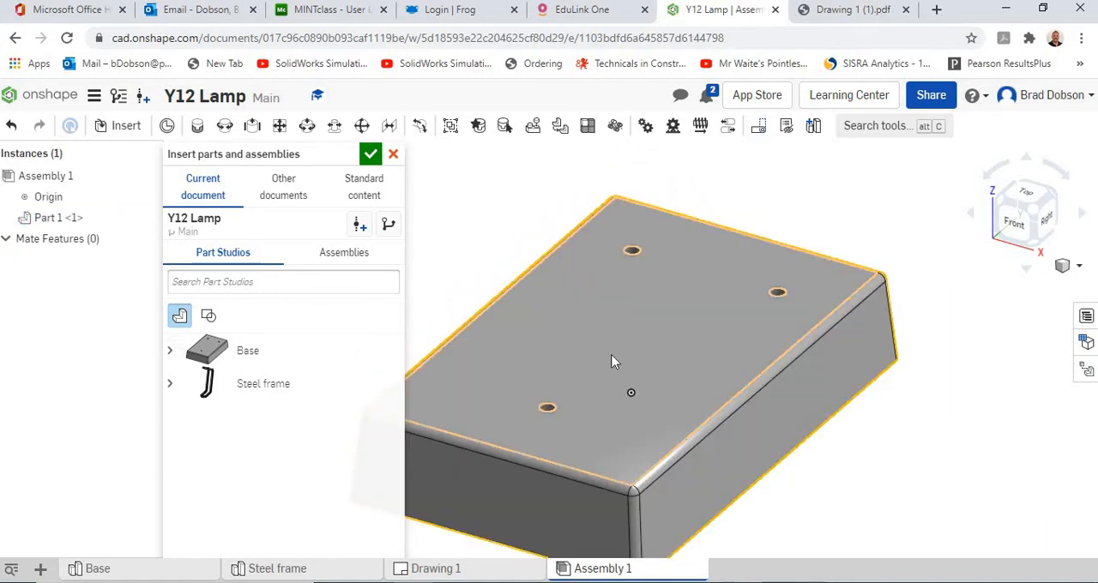
right_click(645, 350)
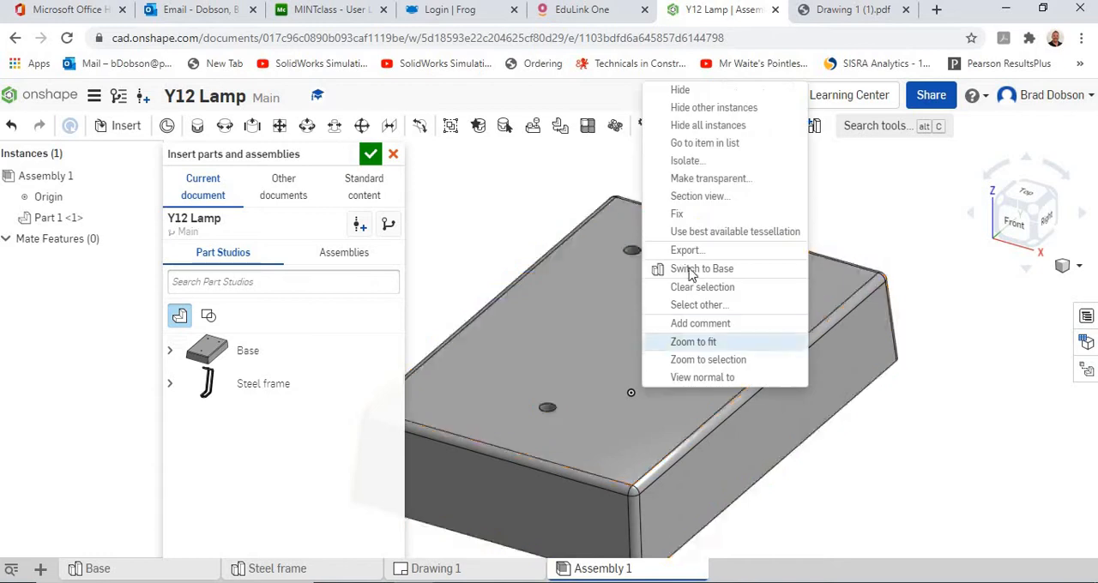
left_click(677, 217)
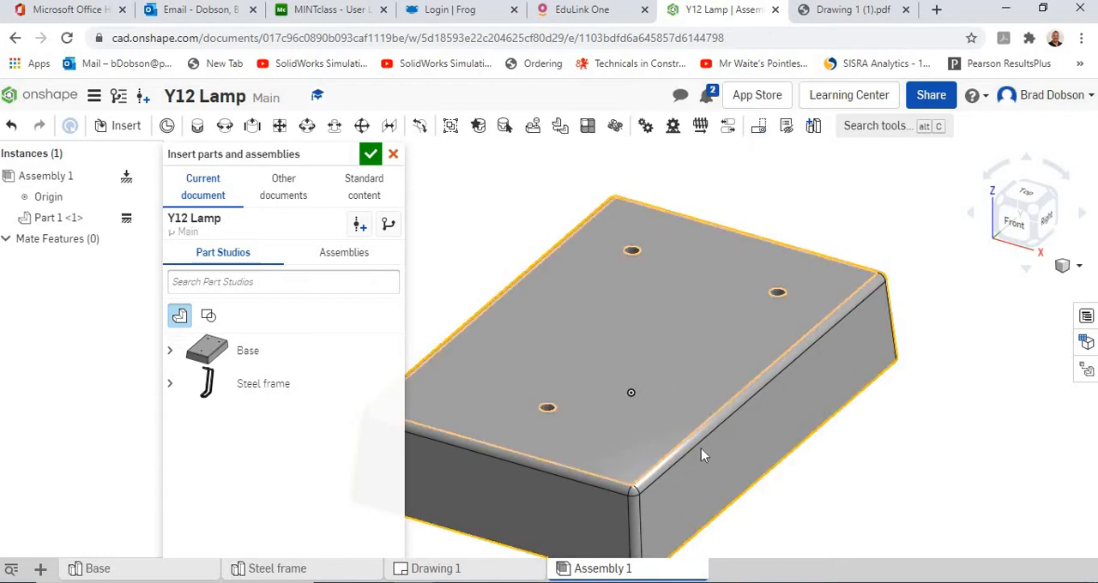
Step: Insert the Steel frame part beside the base and restore the cancelled insertion
scroll(784, 478, "down", 3)
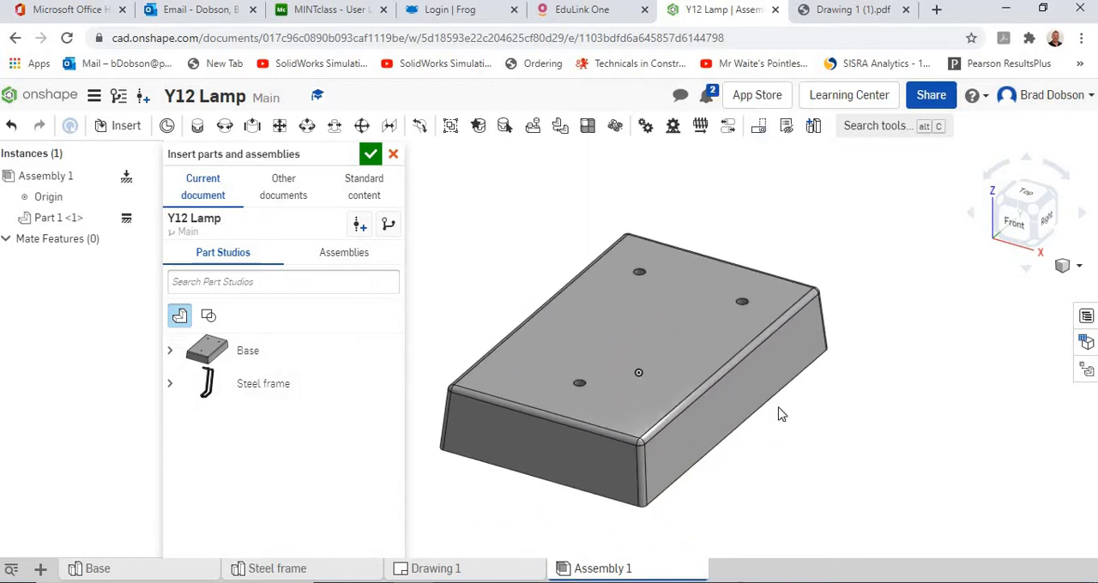
middle_click_drag(779, 408, 791, 444)
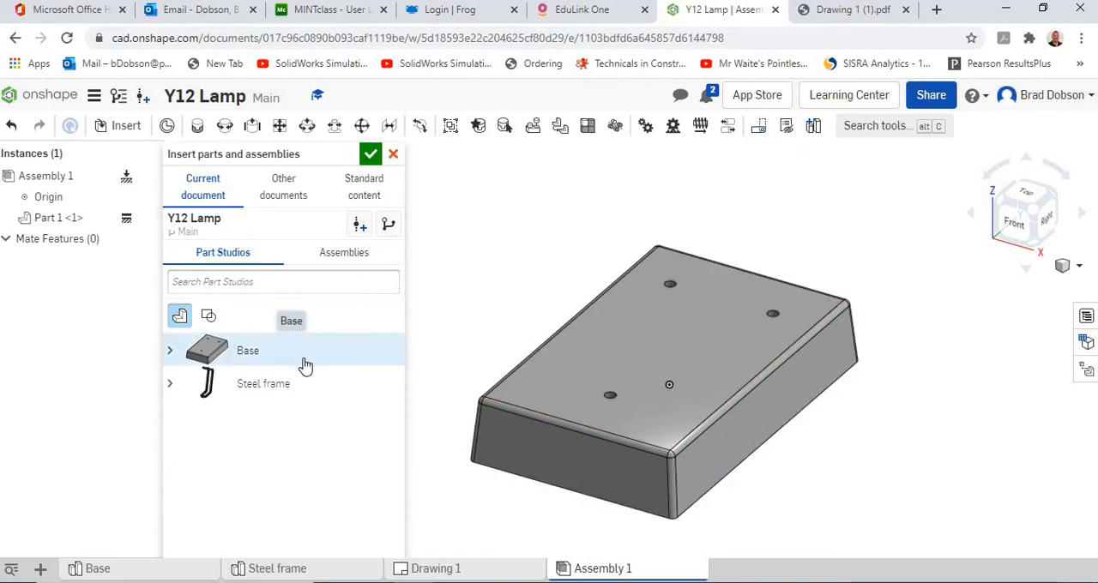
left_click(247, 386)
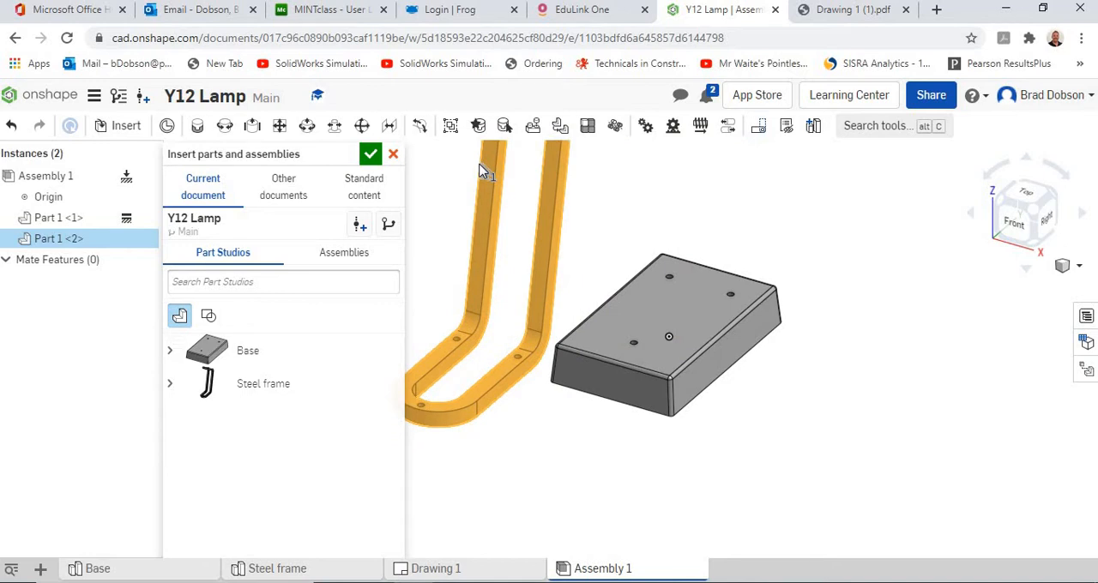
left_click(481, 172)
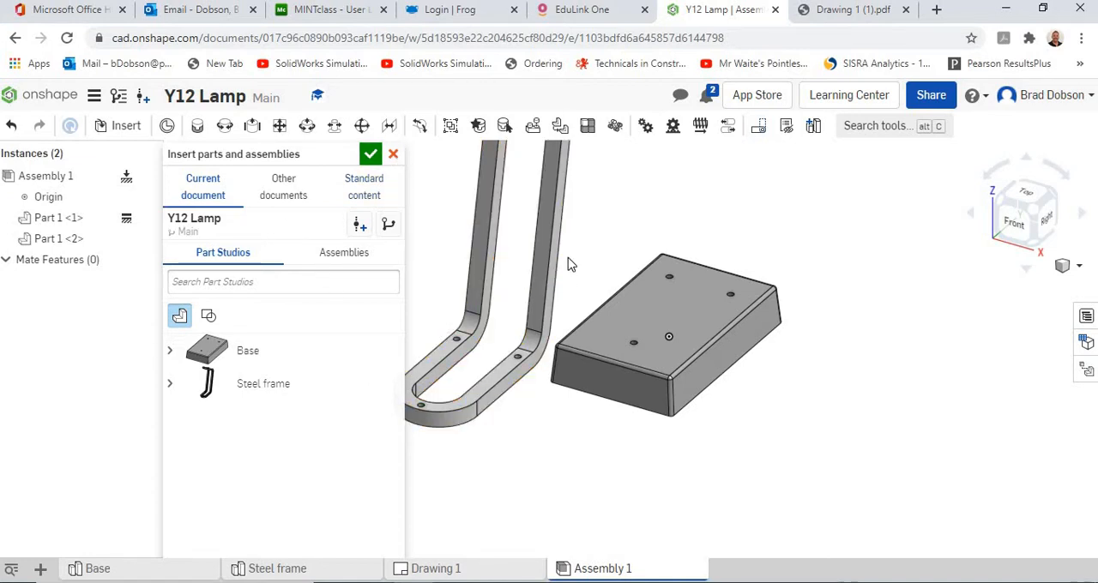
left_click(393, 156)
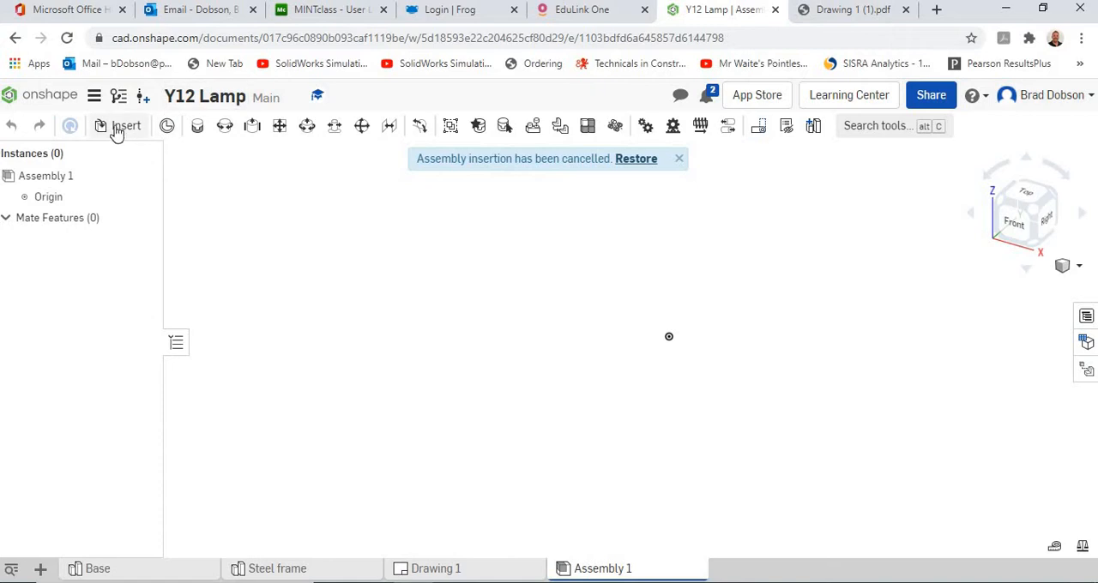
left_click(642, 162)
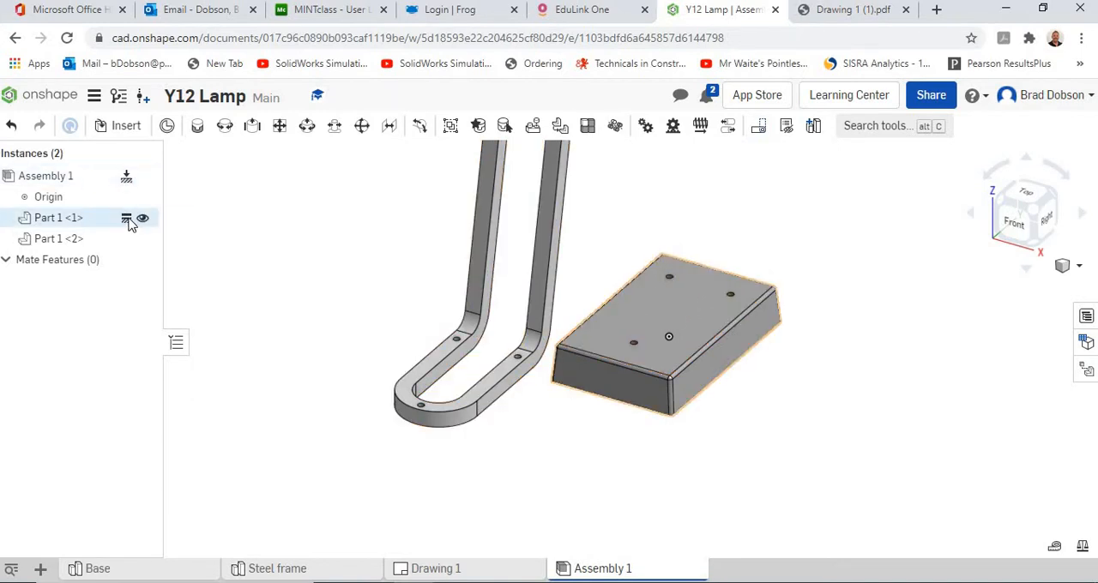
Step: Reposition the unfixed steel frame beside the base and examine both parts from above and below
left_click_drag(452, 266, 486, 232)
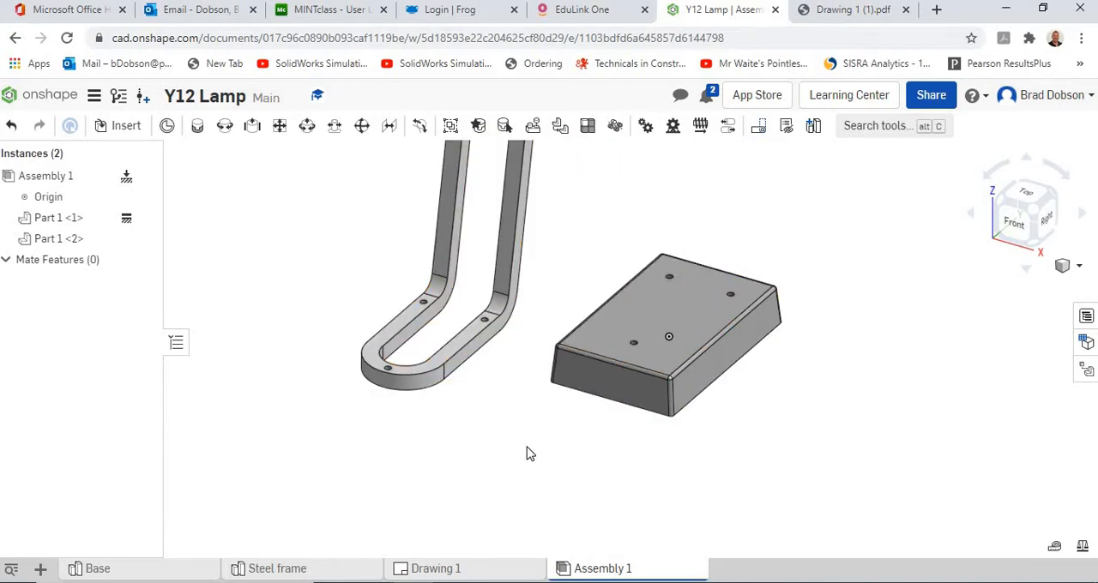
scroll(495, 496, "up", 3)
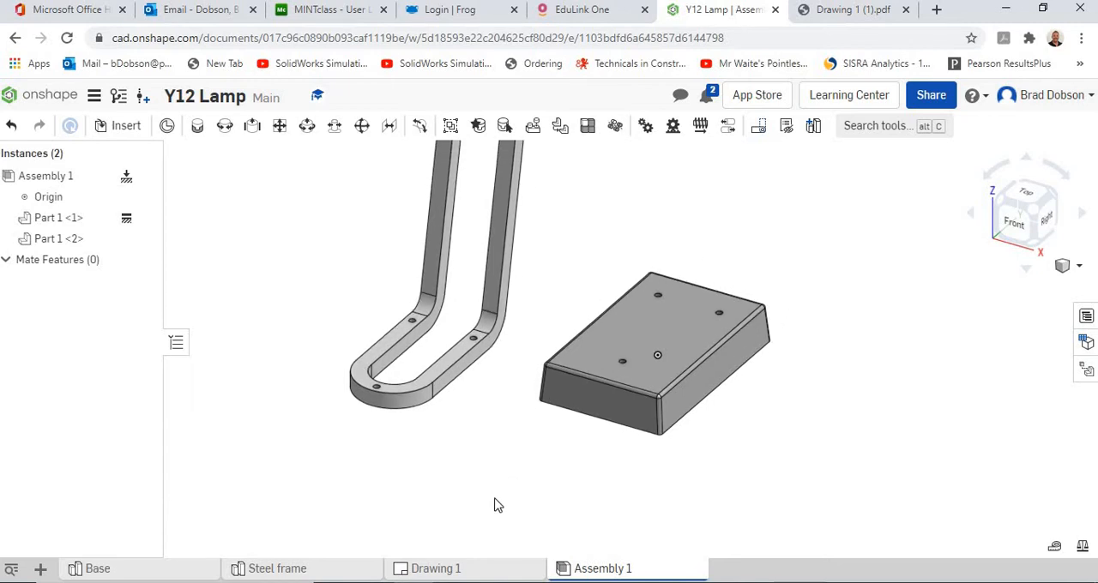
right_click_drag(502, 482, 444, 388)
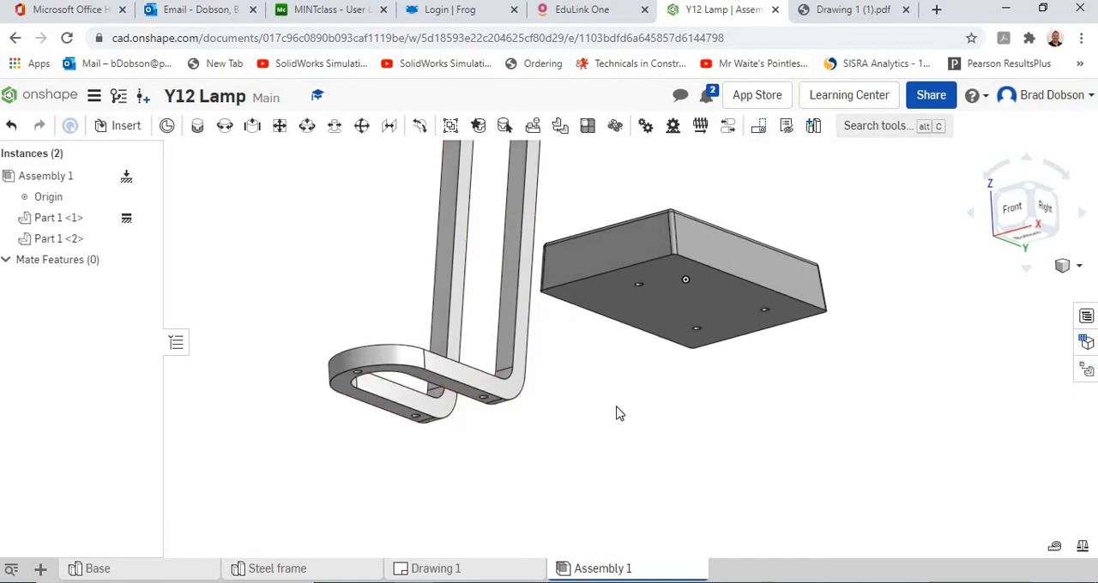
middle_click_drag(617, 412, 624, 447)
right_click_drag(625, 447, 721, 360)
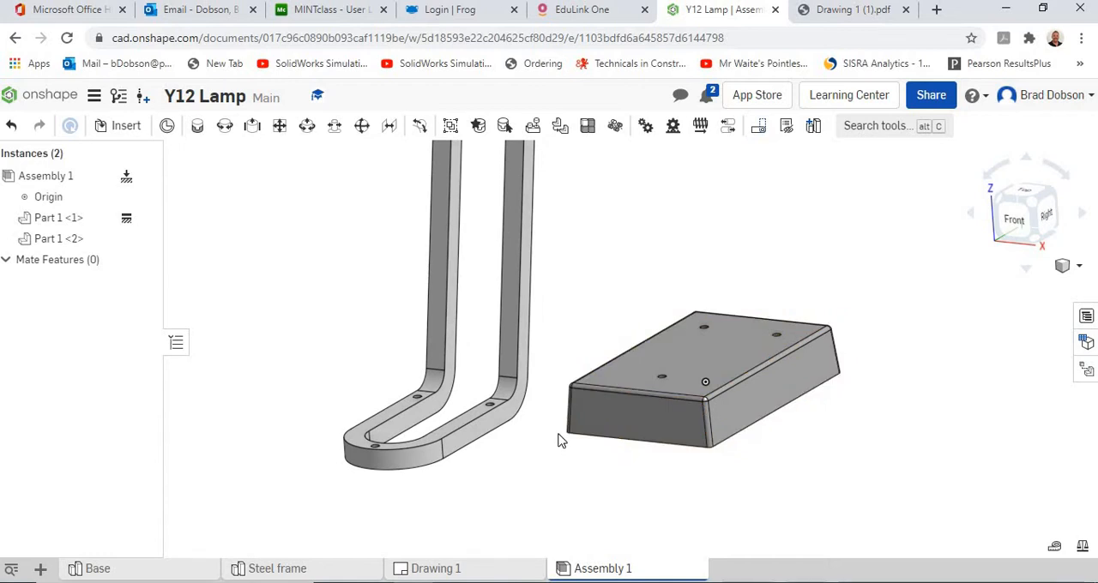
right_click_drag(561, 441, 463, 400)
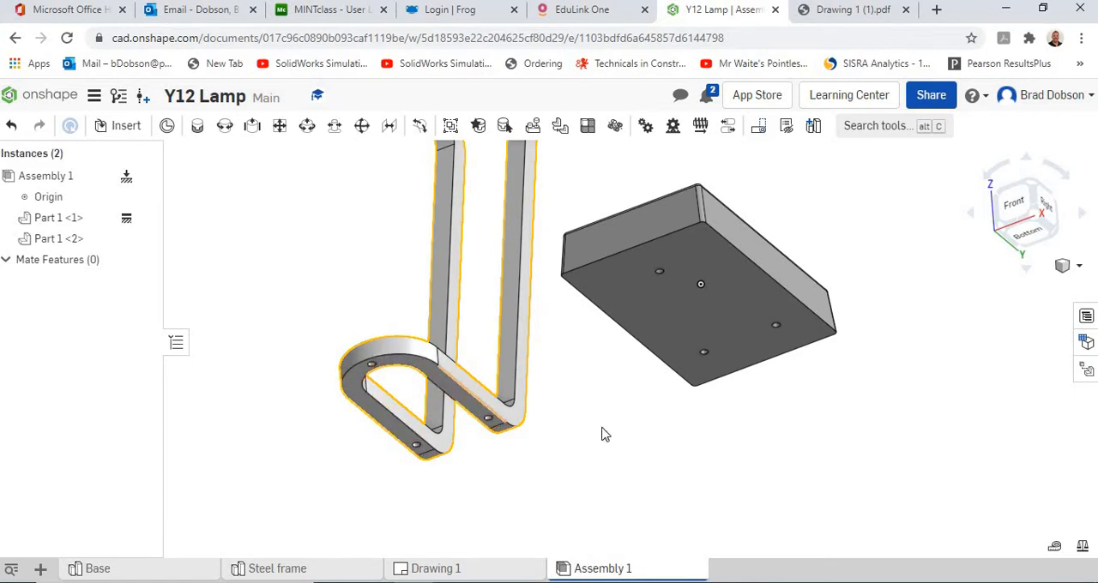
right_click_drag(608, 415, 615, 471)
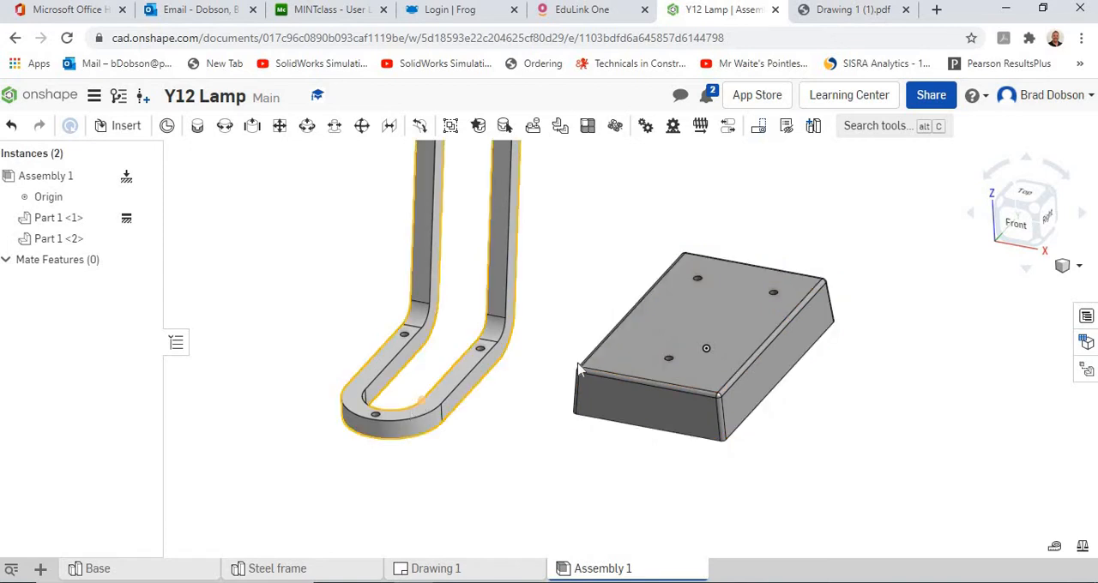
left_click_drag(513, 323, 494, 335)
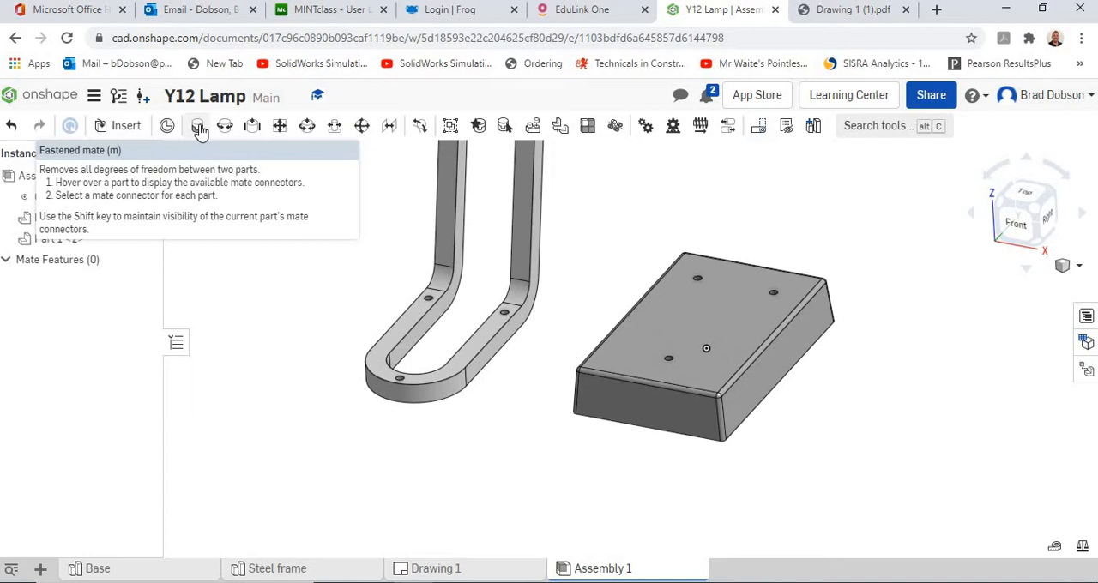
Step: Try to fasten the centre of the base's top face to the arc centre on the steel frame's underside with a Fastened mate
left_click(199, 129)
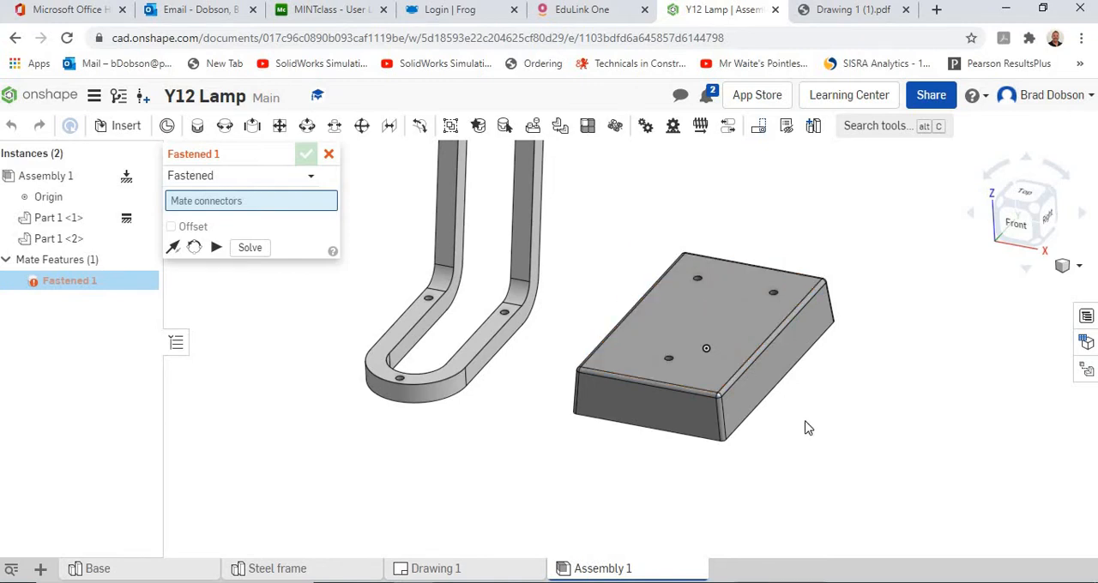
middle_click_drag(805, 420, 750, 378)
right_click_drag(751, 385, 674, 323)
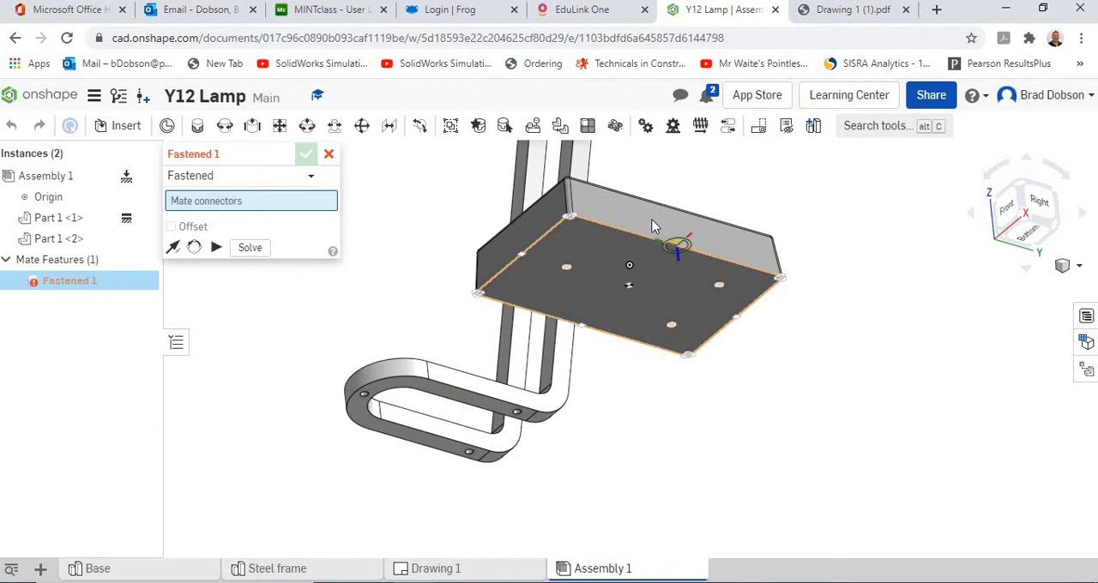
right_click_drag(745, 193, 705, 384)
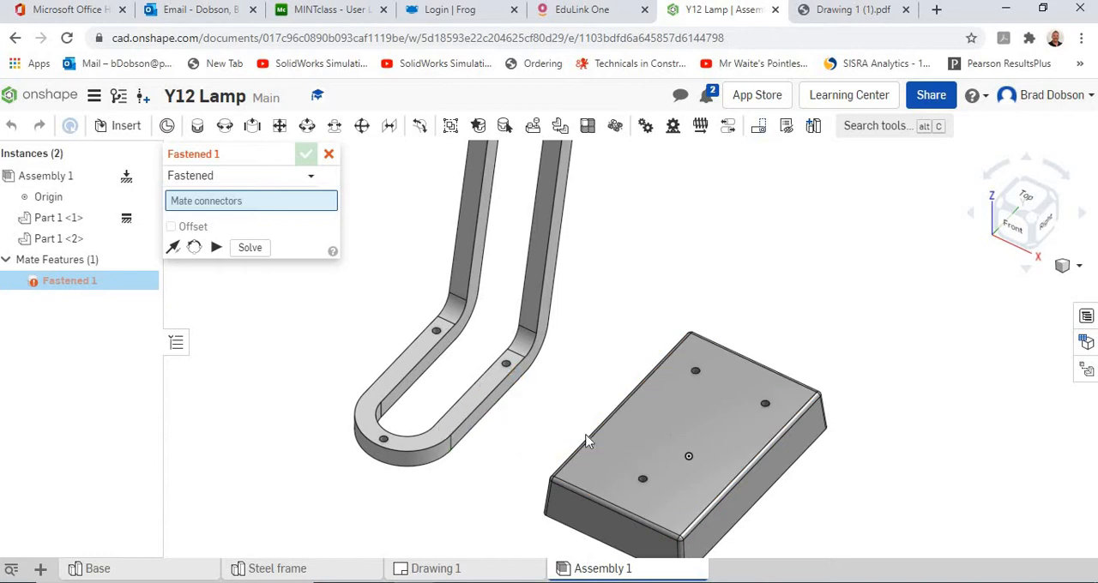
left_click(686, 434)
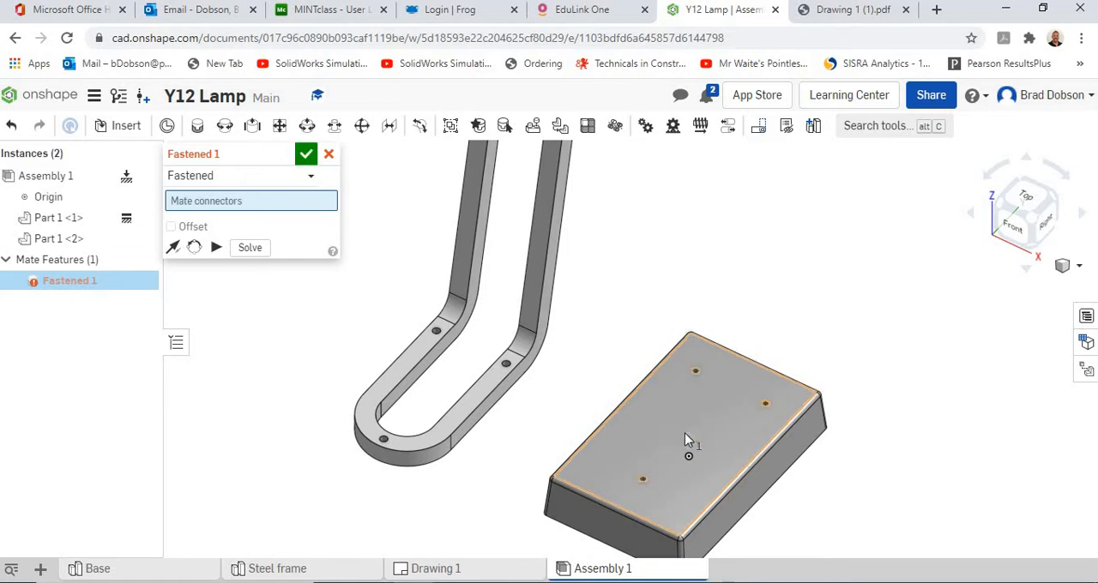
right_click_drag(567, 393, 623, 291)
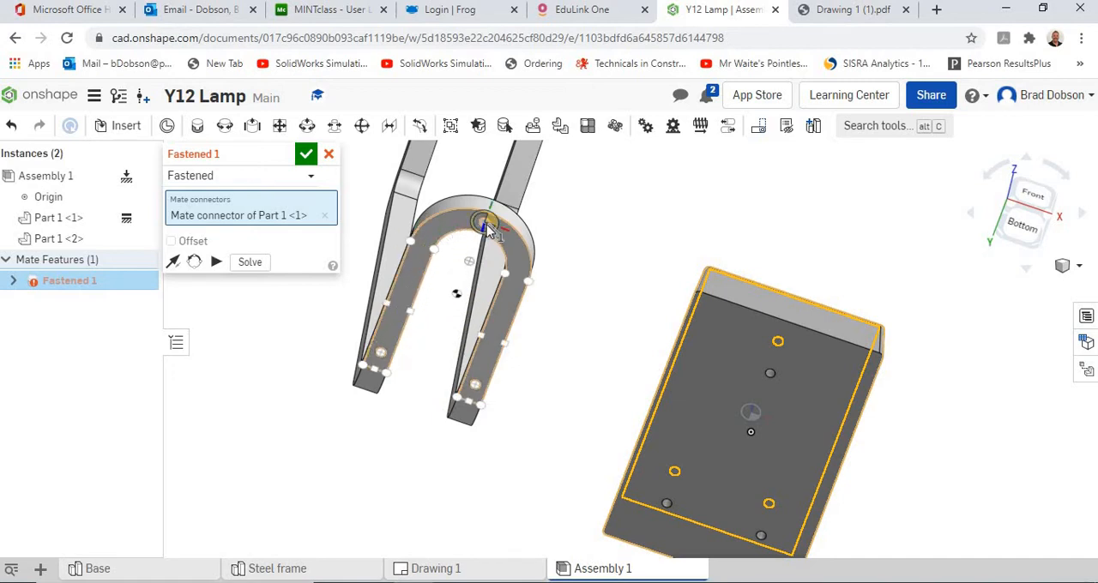
left_click(471, 268)
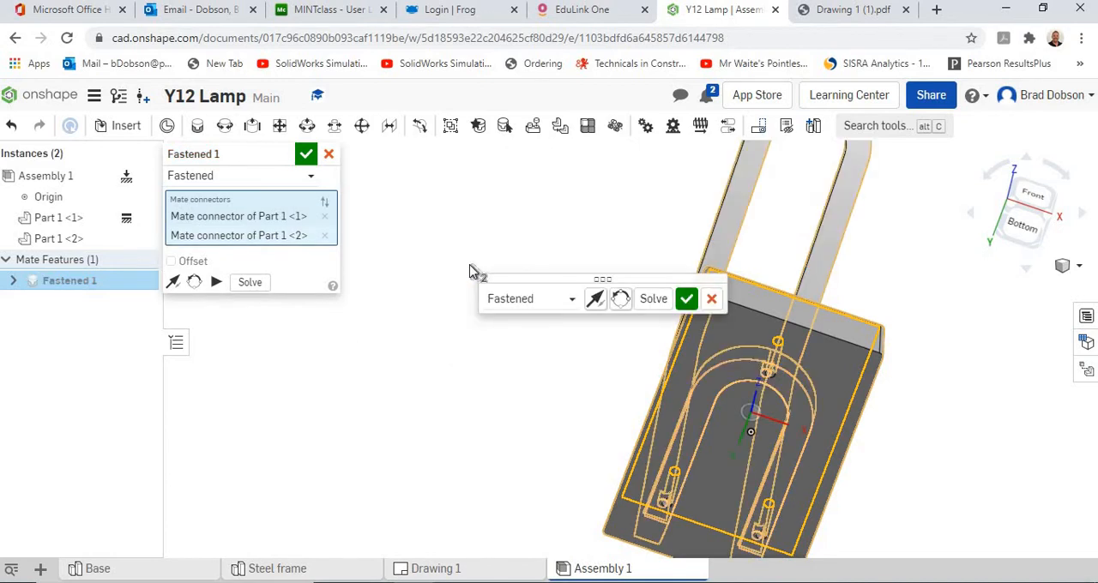
left_click(687, 298)
middle_click_drag(930, 351, 755, 366)
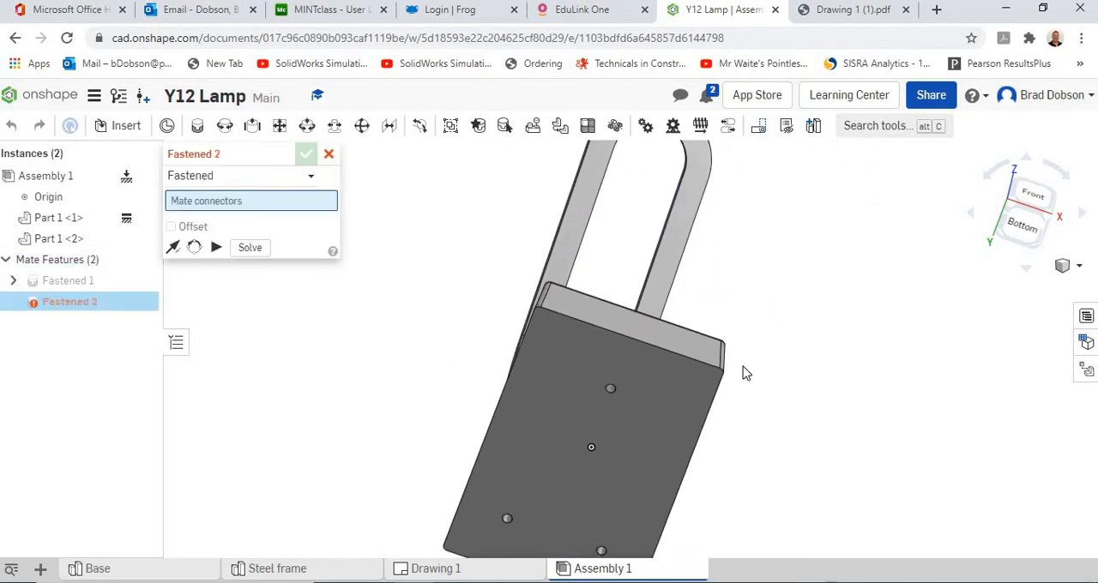
right_click_drag(743, 367, 590, 457)
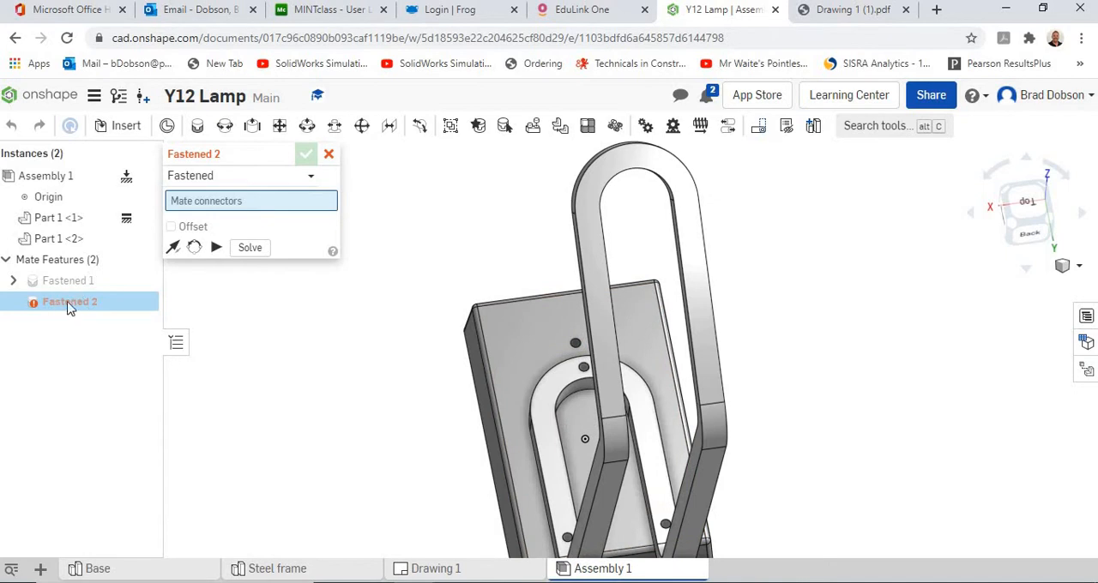
left_click(329, 153)
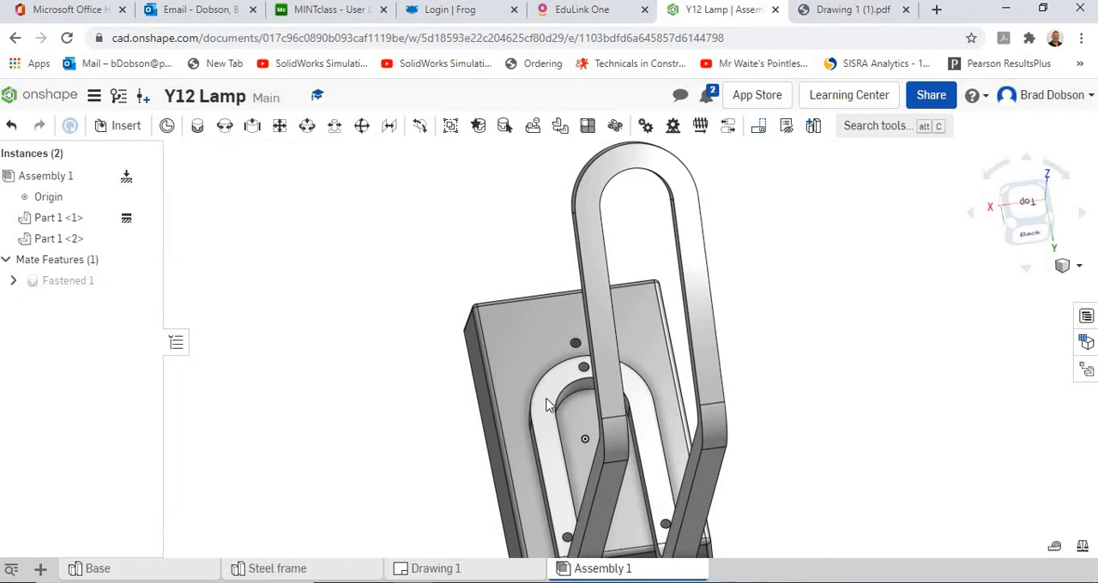
Step: Delete the Fastened 1 mate and move the steel frame away from the base
right_click(102, 286)
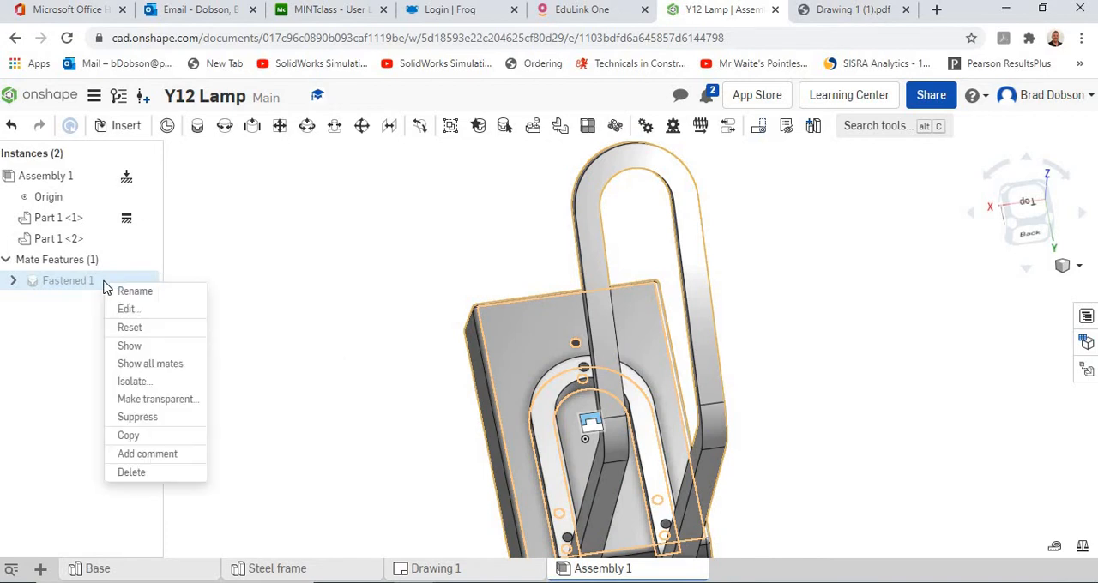
left_click(140, 473)
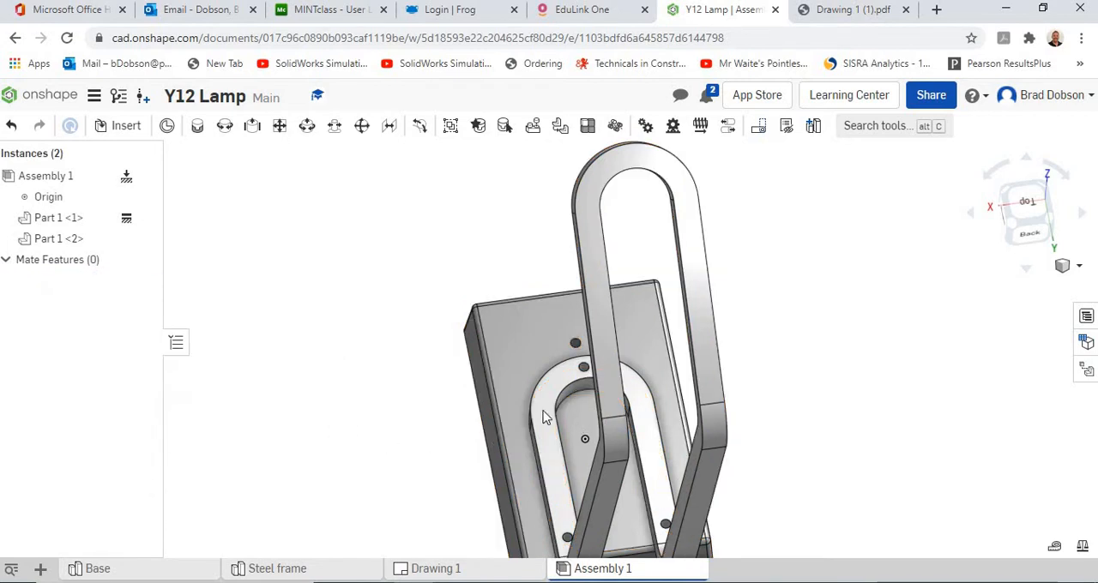
left_click_drag(570, 391, 753, 296)
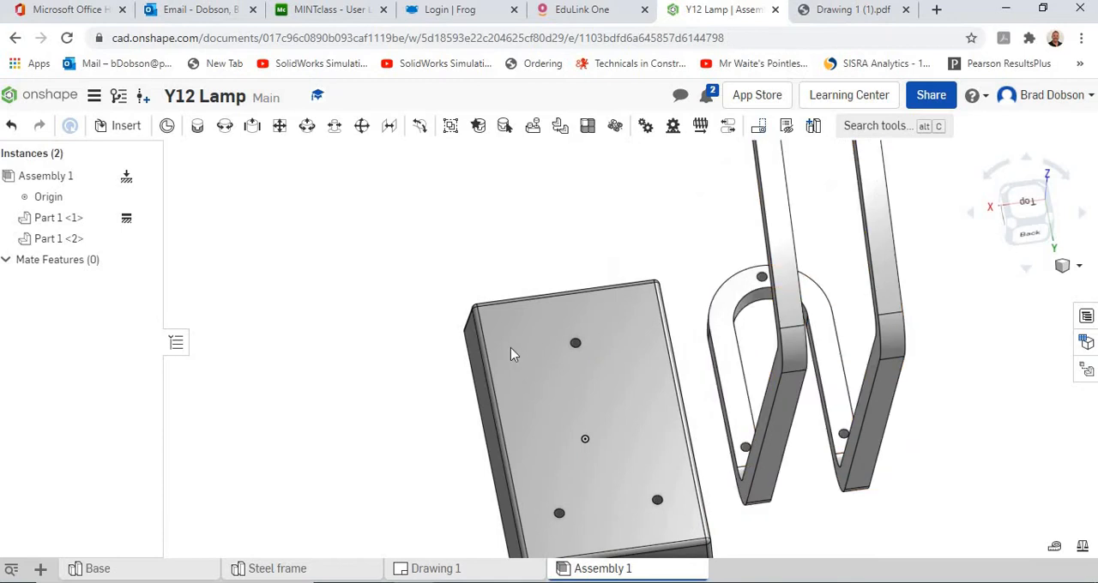
Step: Try a Fastened mate between the lone end hole on the base's top face and the curved-end hole on the steel frame's underside
right_click_drag(512, 350, 587, 401)
left_click(196, 127)
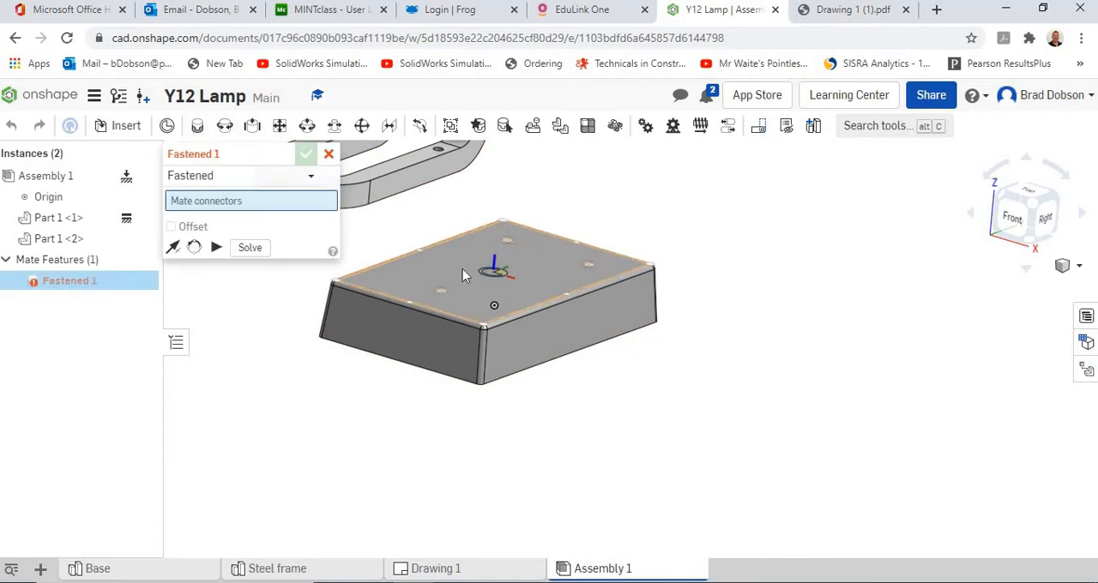
right_click_drag(463, 276, 456, 317)
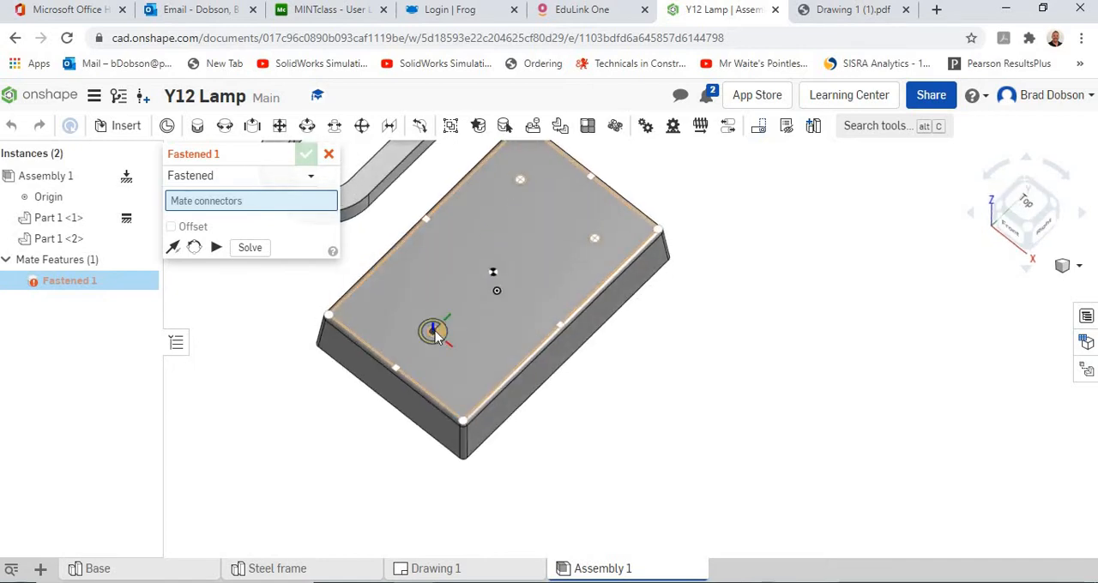
scroll(431, 336, "up", 2)
scroll(431, 336, "up", 2)
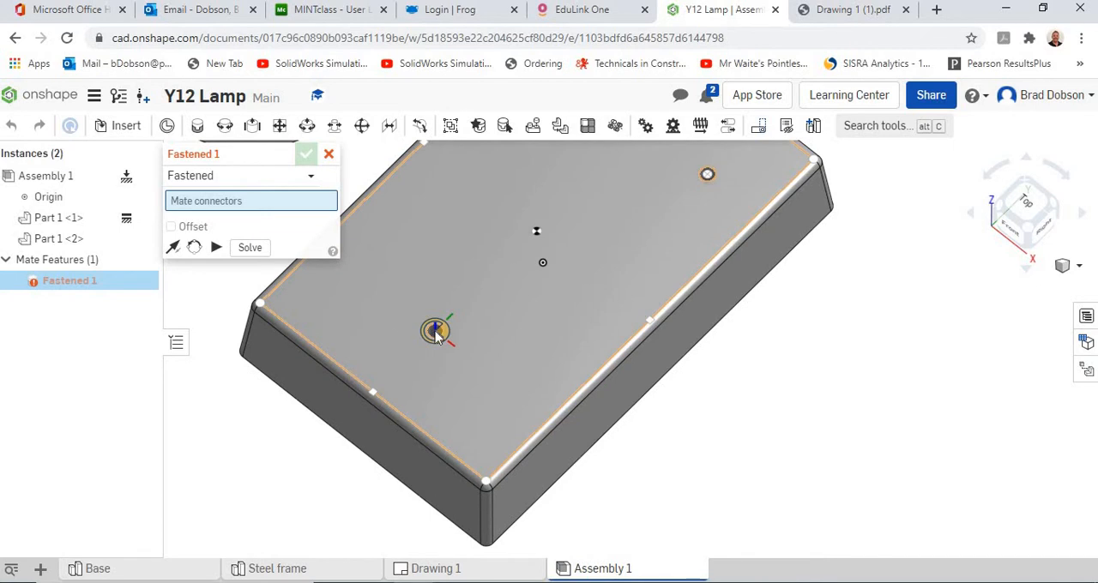
left_click(436, 332)
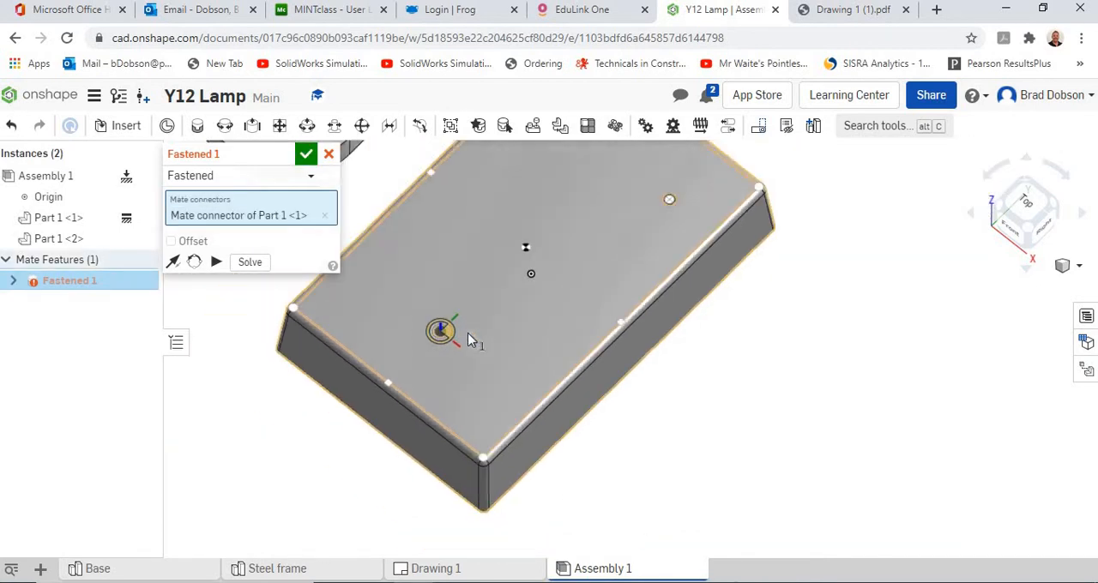
scroll(470, 340, "down", 5)
right_click_drag(363, 333, 443, 223)
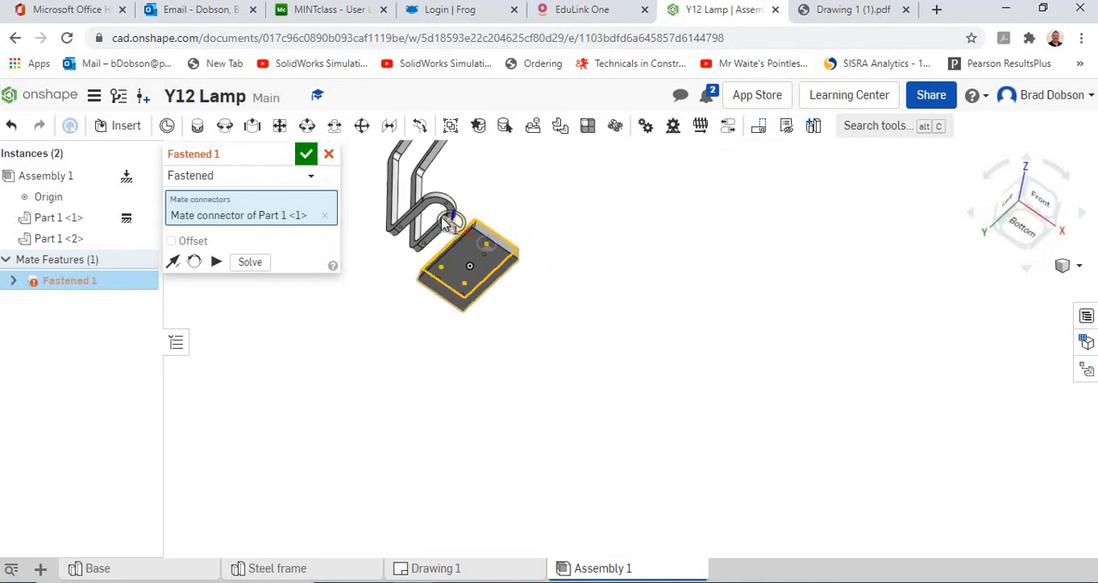
middle_click_drag(444, 223, 532, 398)
scroll(528, 392, "up", 7)
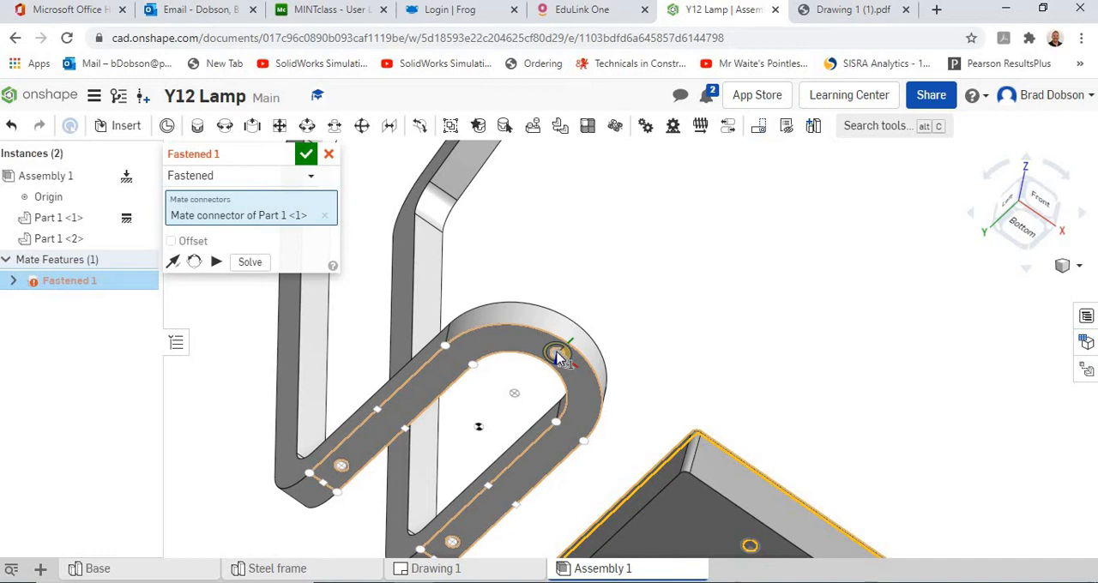
left_click(558, 356)
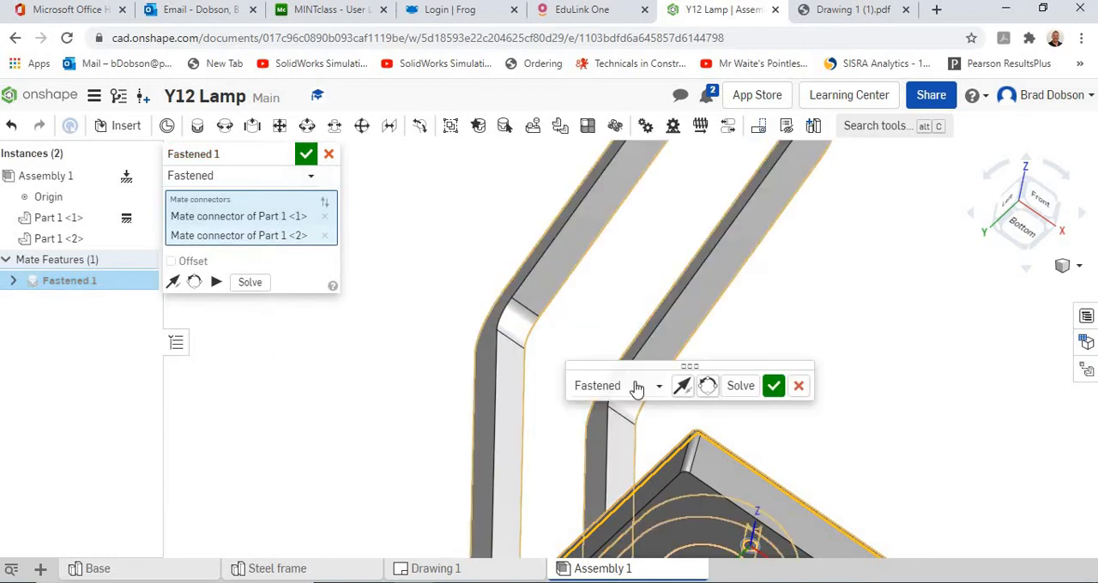
left_click(775, 386)
Step: Close the unused second Fastened mate and examine how the steel frame sits on the base
scroll(860, 421, "up", 5)
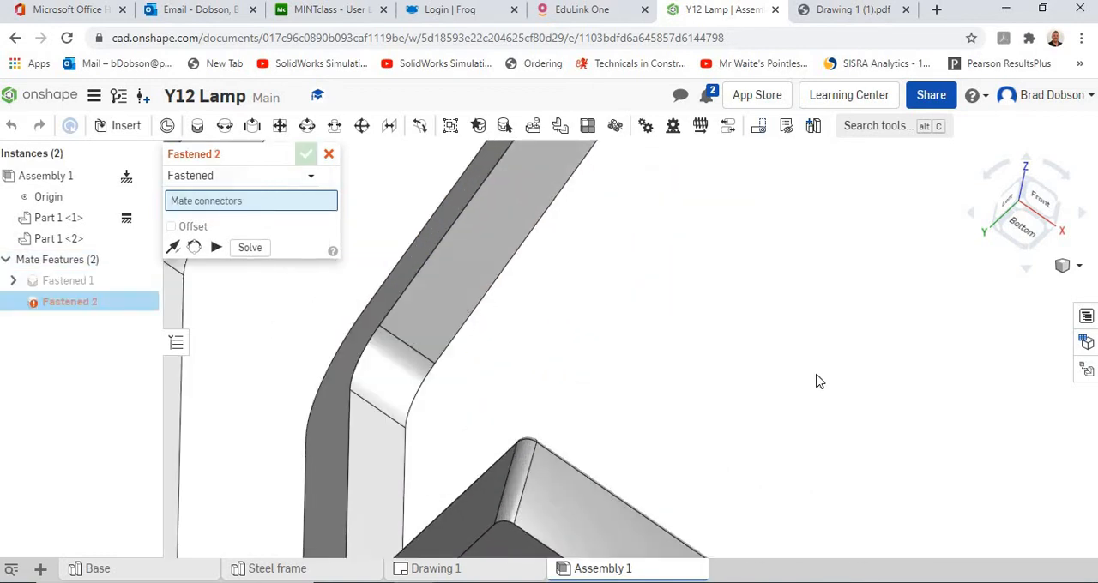
right_click_drag(798, 331, 748, 433)
scroll(745, 407, "up", 3)
scroll(729, 407, "down", 8)
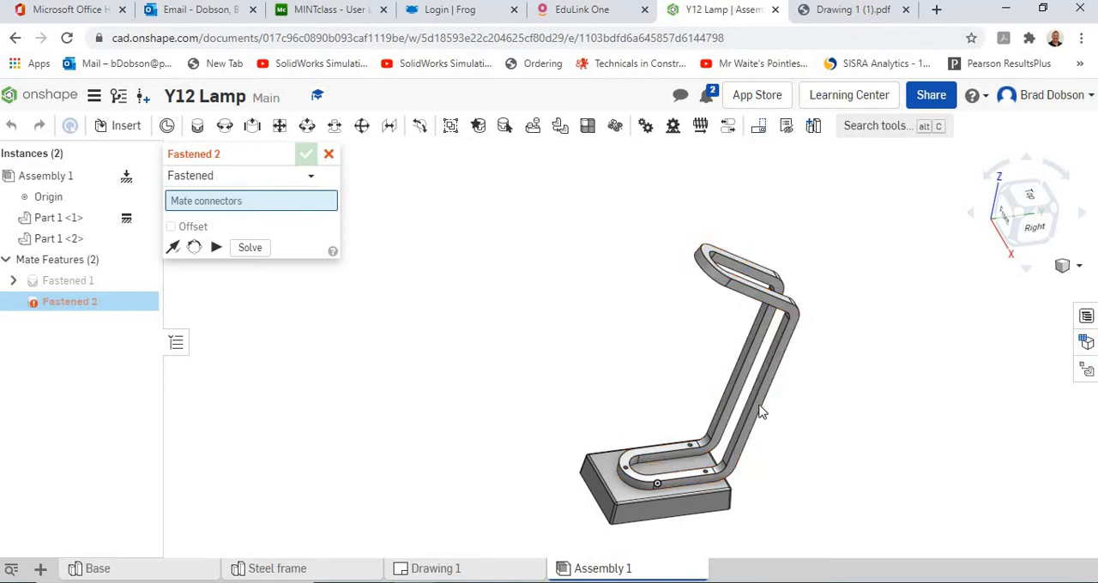
left_click(329, 155)
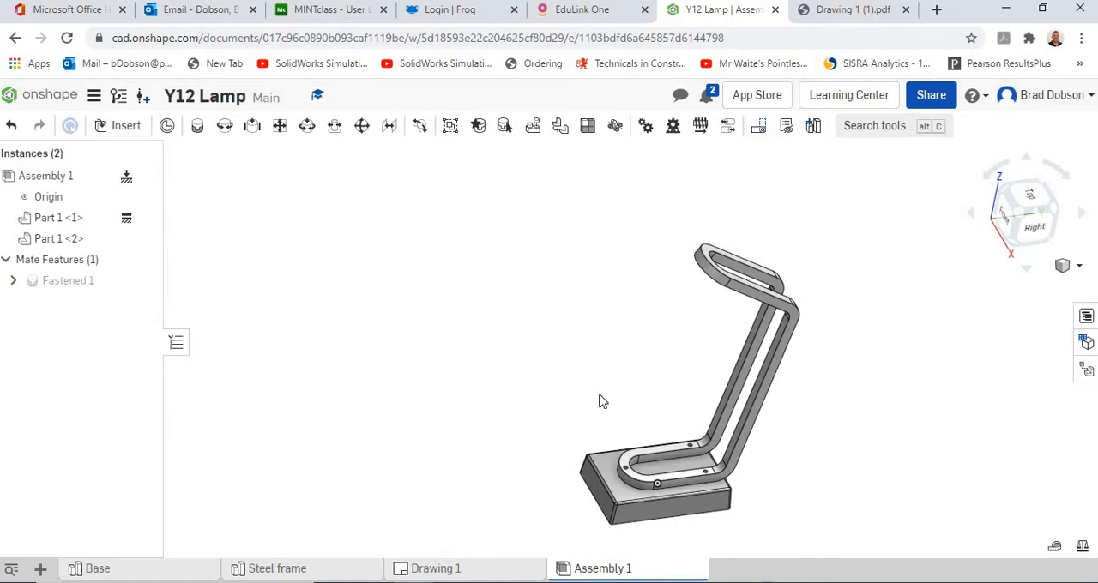
scroll(594, 406, "down", 2)
scroll(592, 406, "up", 3)
scroll(603, 415, "up", 1)
middle_click_drag(598, 410, 430, 306)
mouse_move(428, 301)
right_mouse_down()
mouse_move(465, 321)
mouse_move(418, 302)
right_mouse_up()
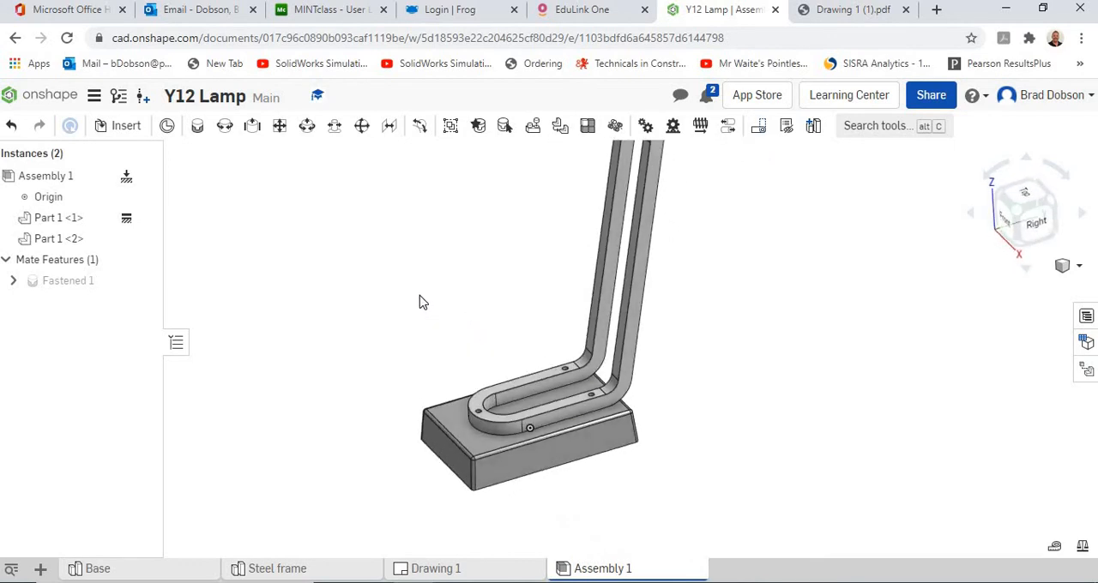
Step: Delete the Fastened mate at the end hole and pull the steel frame off the base
right_click(83, 284)
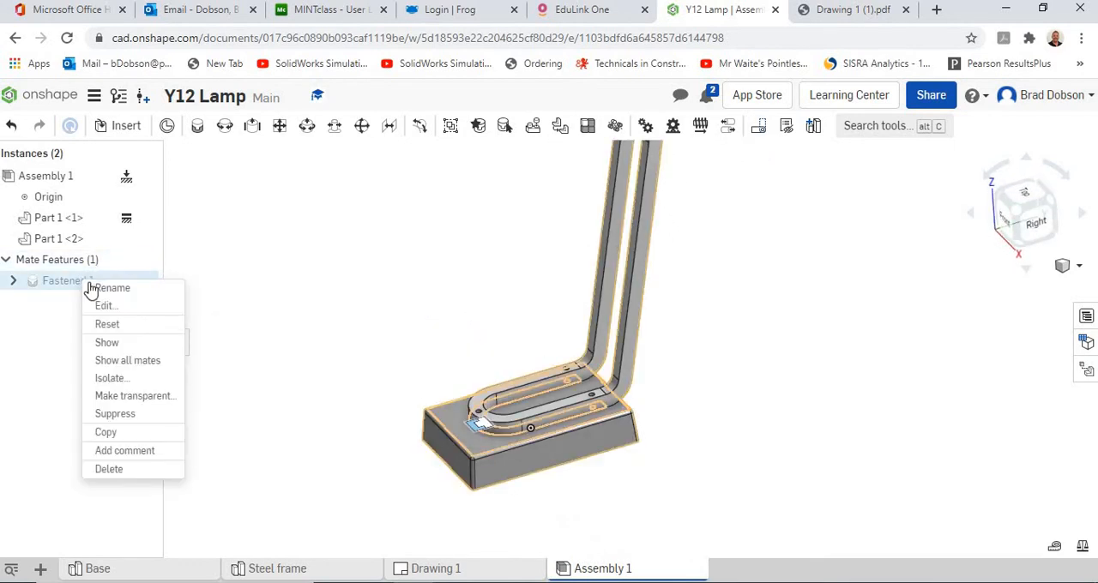
left_click(121, 473)
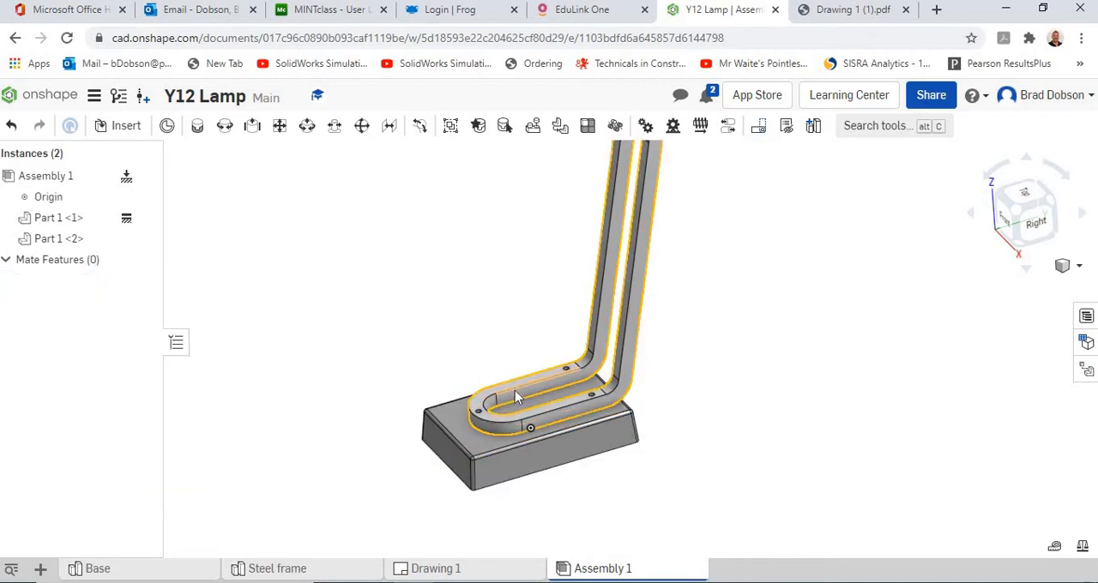
left_click_drag(515, 391, 388, 307)
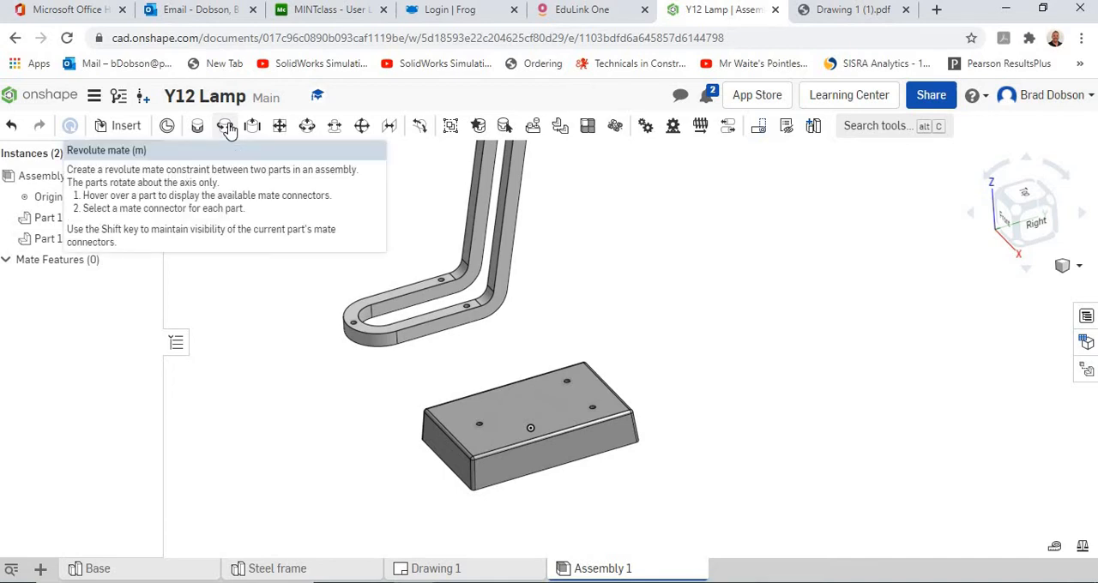
Step: Join the base's lone end hole to the hole under the frame's curved end with a Revolute mate and swing the frame about it
left_click(225, 127)
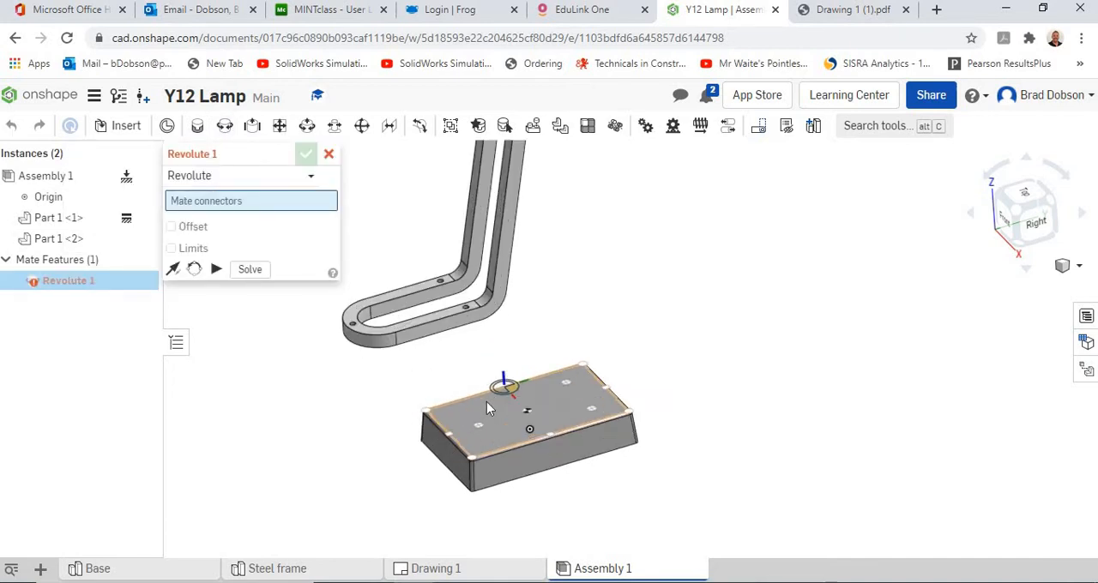
scroll(487, 408, "up", 3)
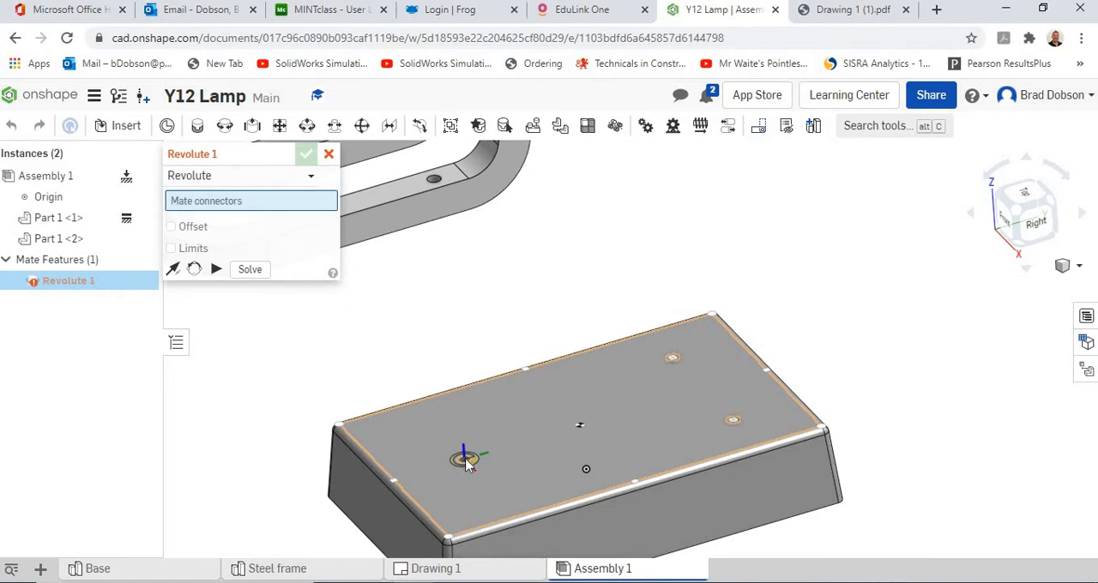
left_click(466, 463)
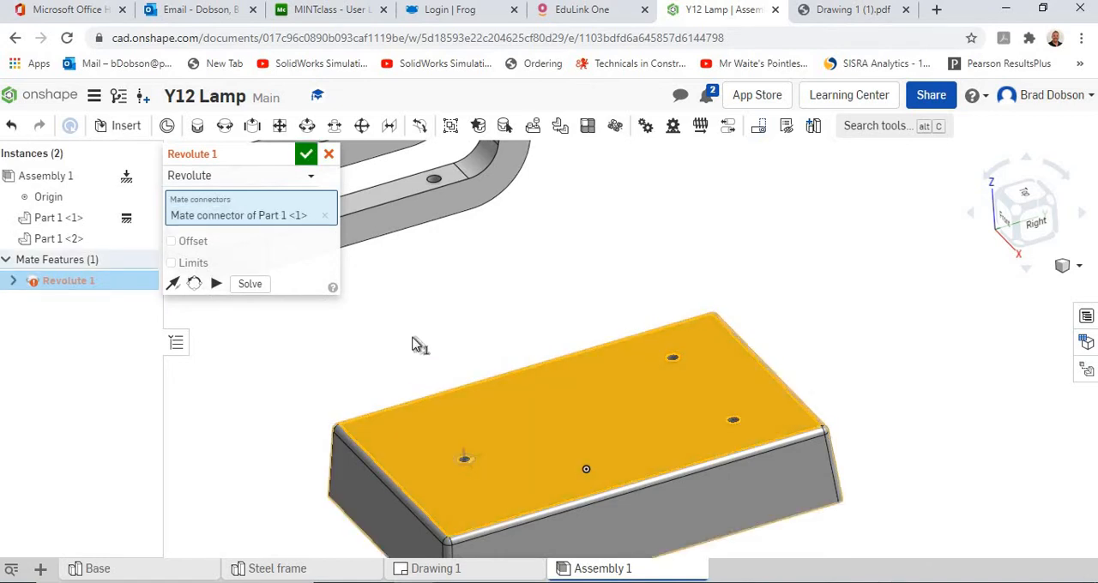
right_click_drag(417, 346, 650, 333)
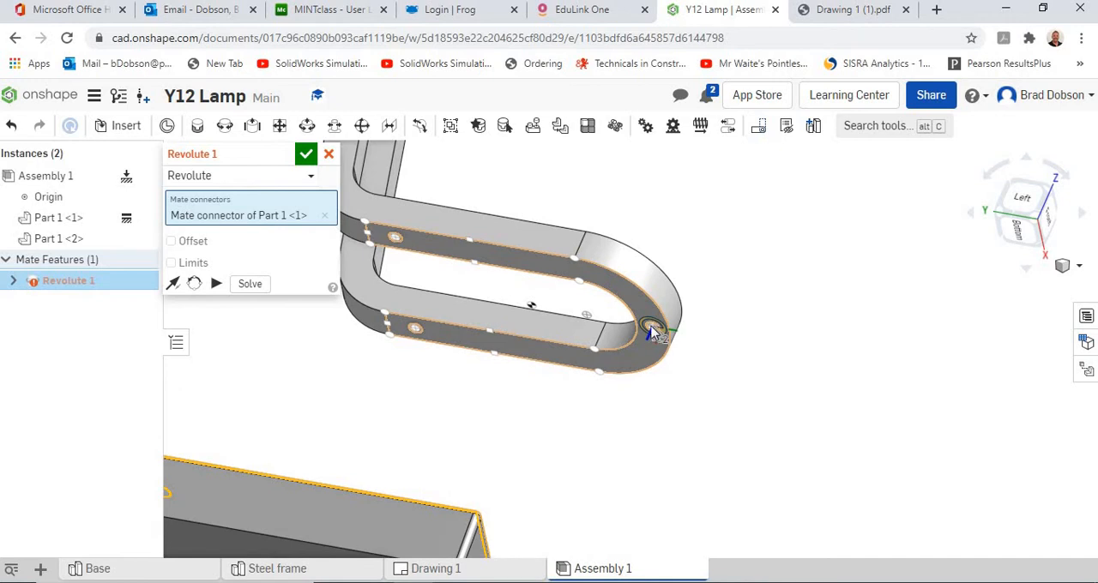
left_click(652, 331)
left_click(868, 360)
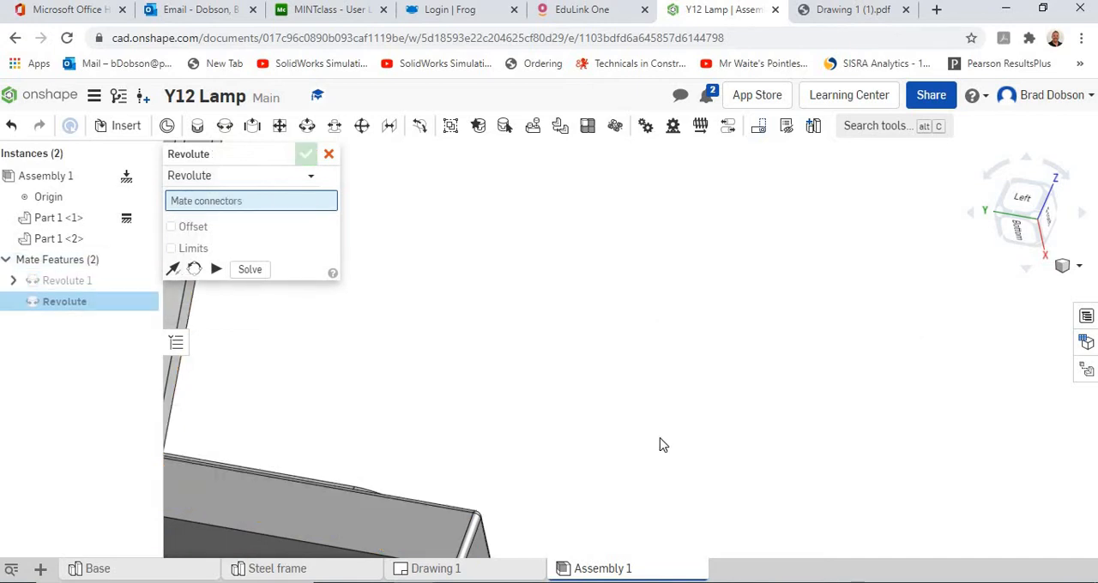
scroll(636, 393, "down", 5)
right_click_drag(632, 376, 459, 354)
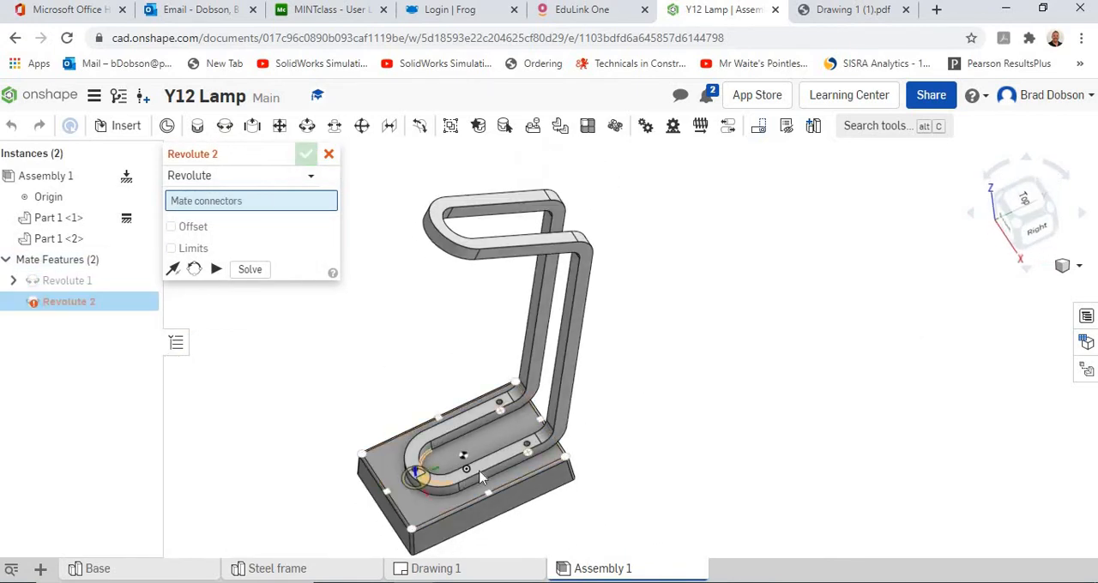
left_click(328, 155)
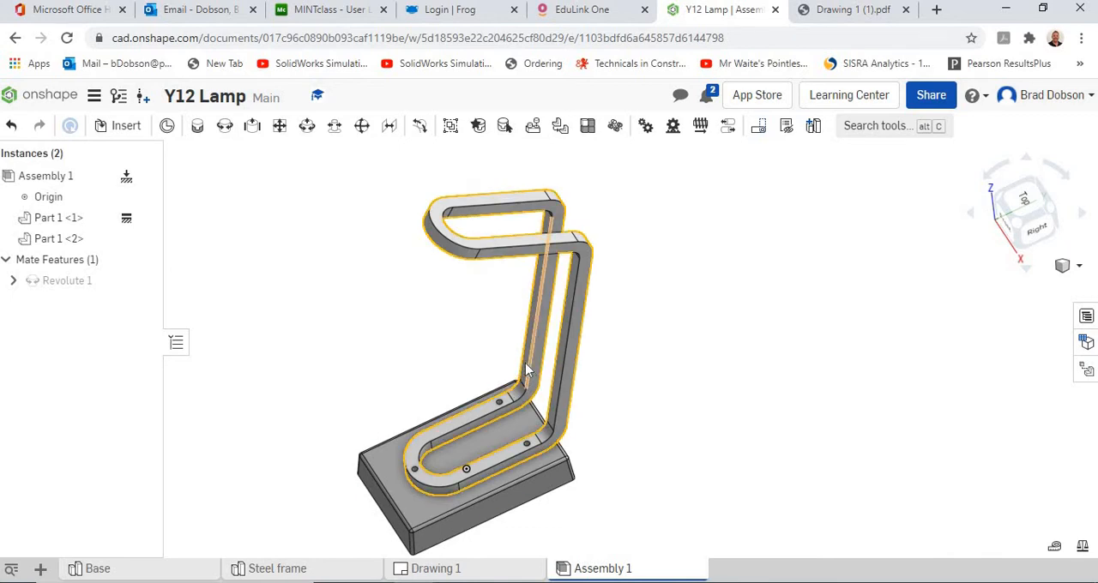
left_click_drag(527, 369, 464, 313)
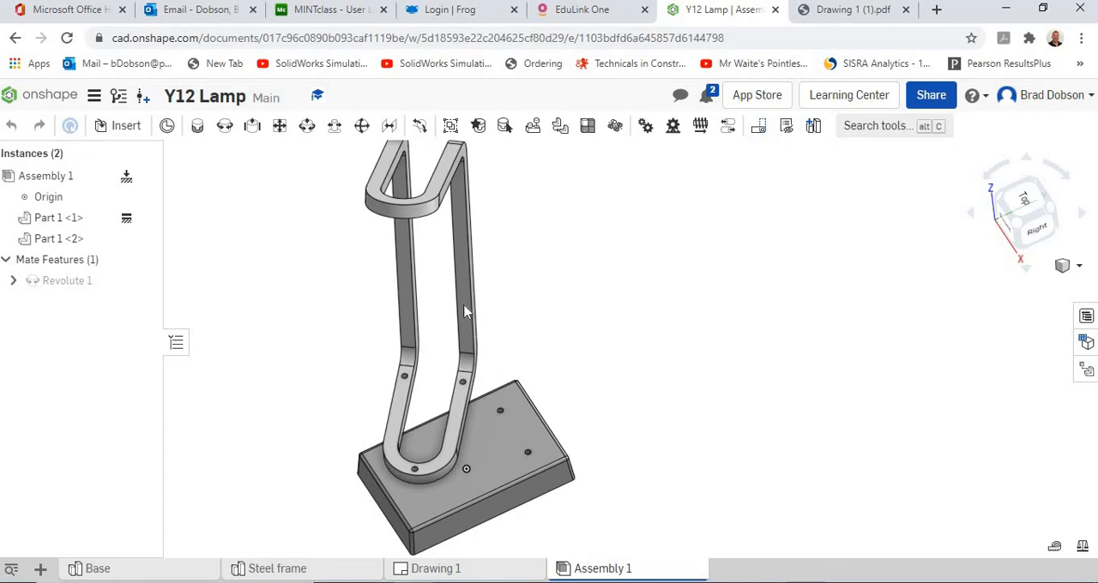
Step: Add a Cylindrical mate between one of the base's paired holes and the matching hole on the underside of the steel frame's leg
scroll(540, 422, "up", 2)
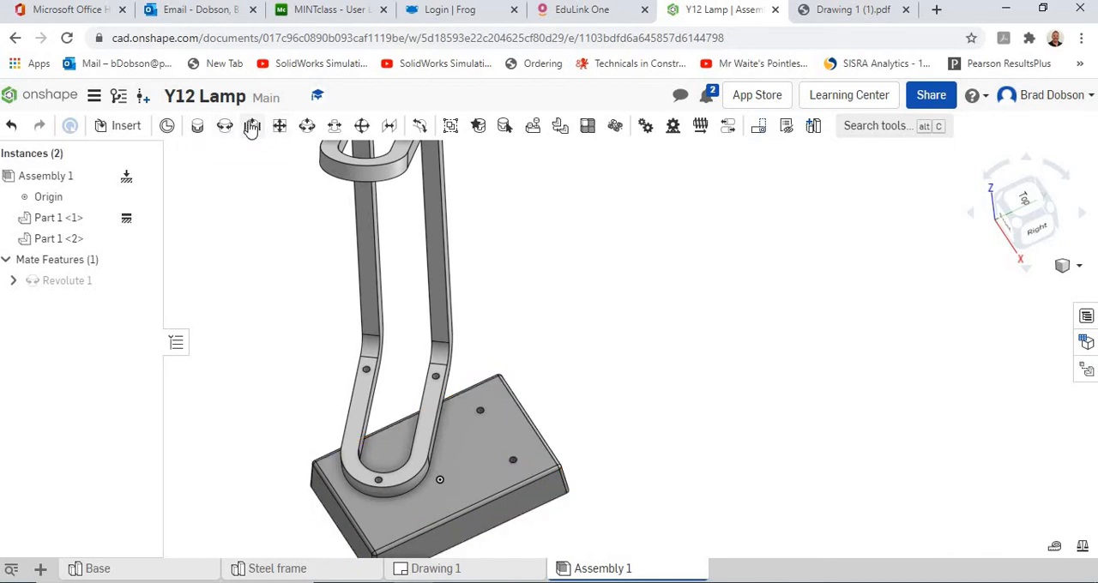
left_click(308, 127)
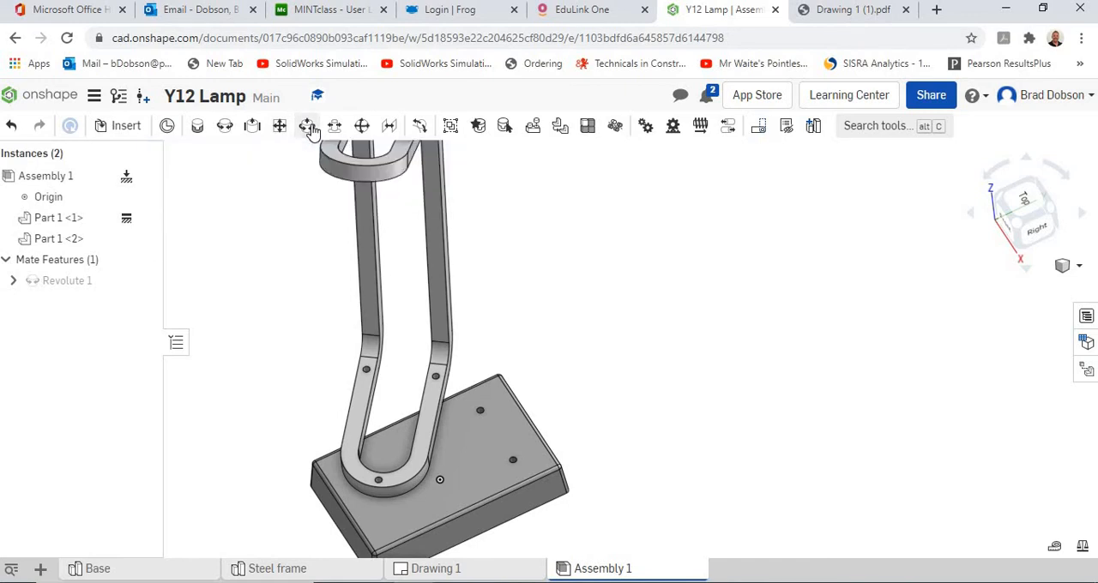
scroll(469, 356, "down", 1)
scroll(514, 425, "up", 5)
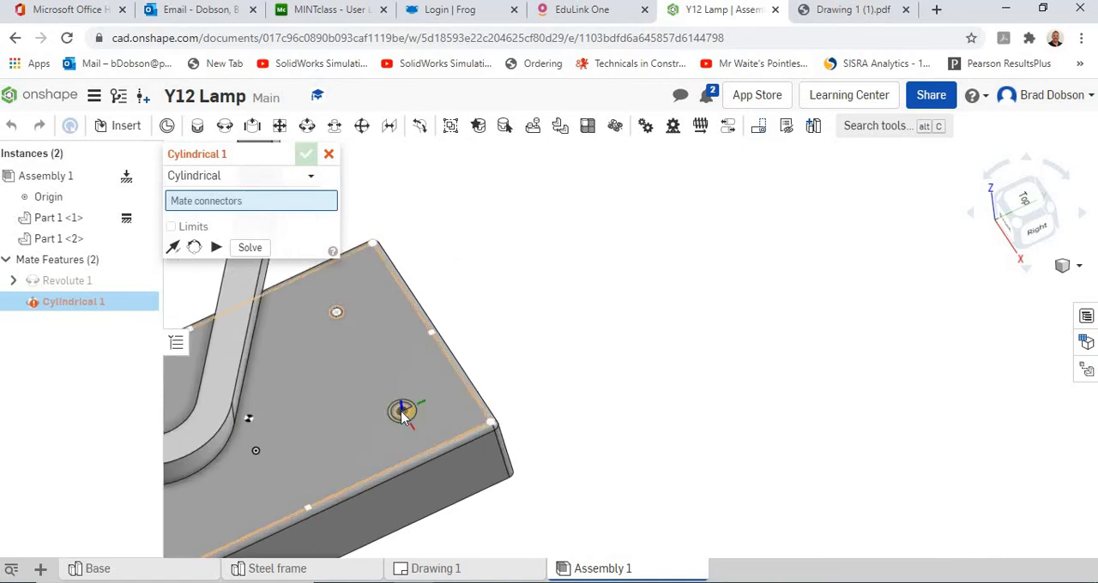
left_click(401, 415)
scroll(339, 346, "down", 4)
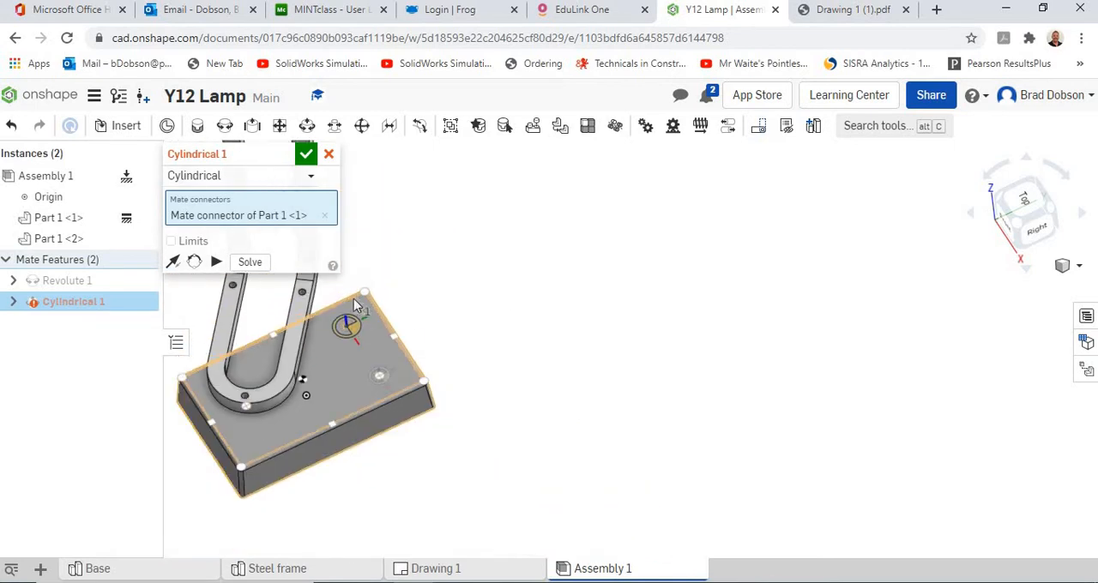
middle_click_drag(378, 260, 603, 374)
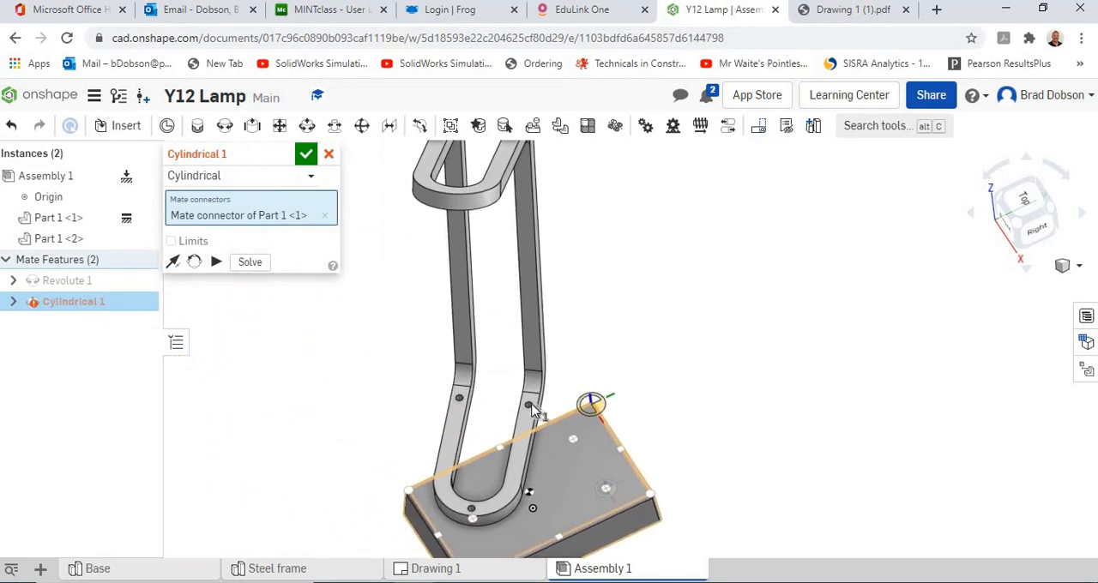
scroll(530, 410, "up", 5)
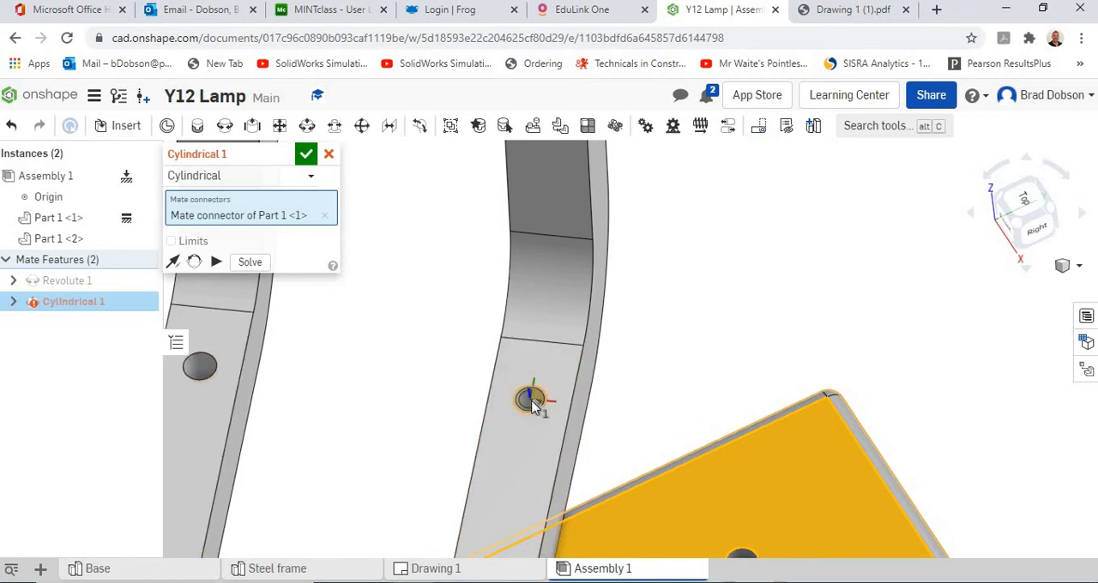
middle_click_drag(671, 358, 716, 323)
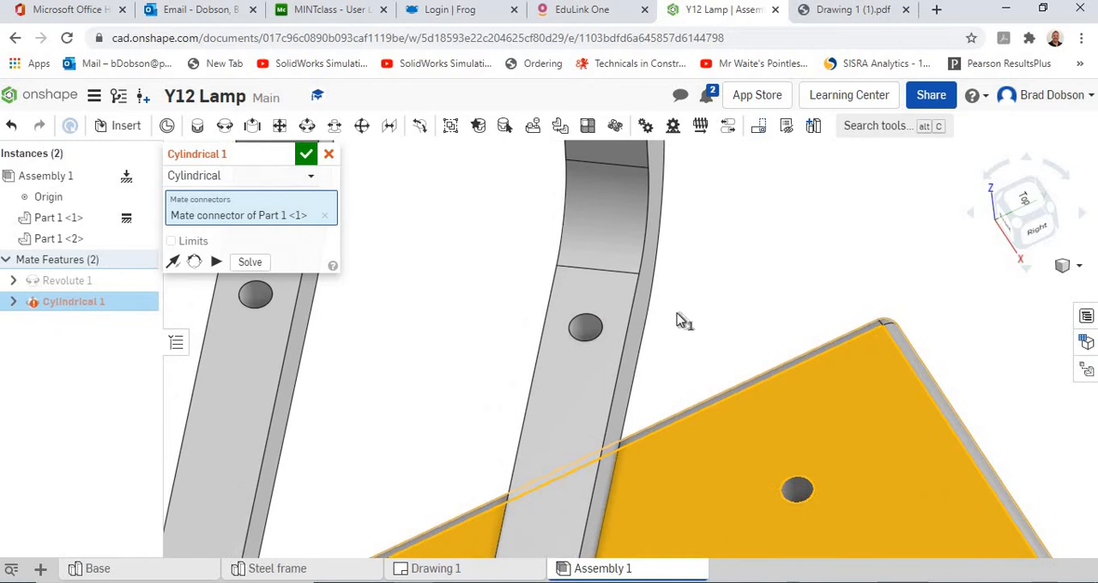
right_click_drag(678, 320, 650, 377)
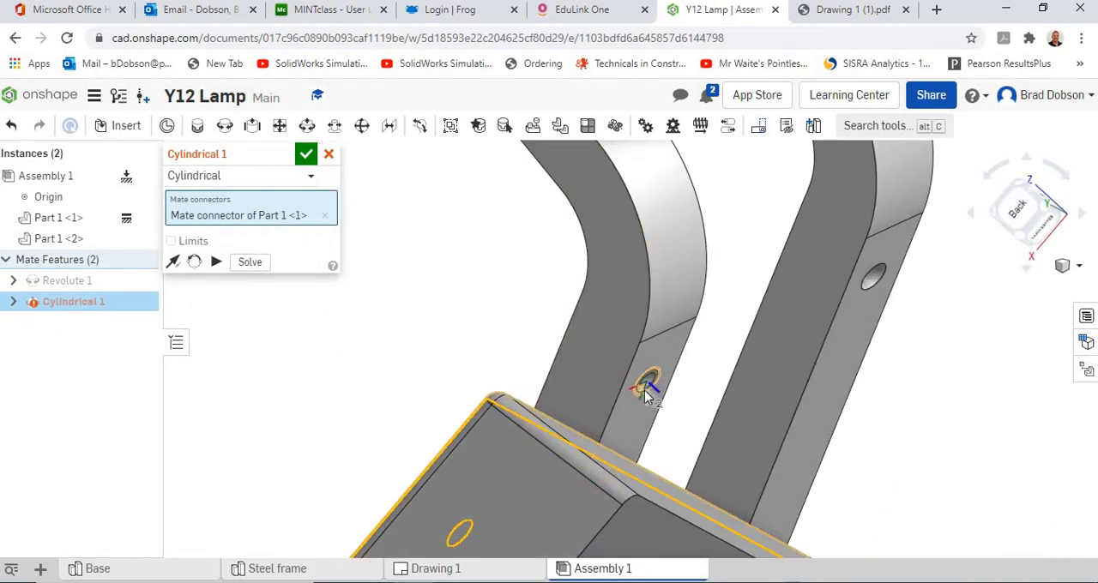
left_click(647, 387)
left_click(860, 424)
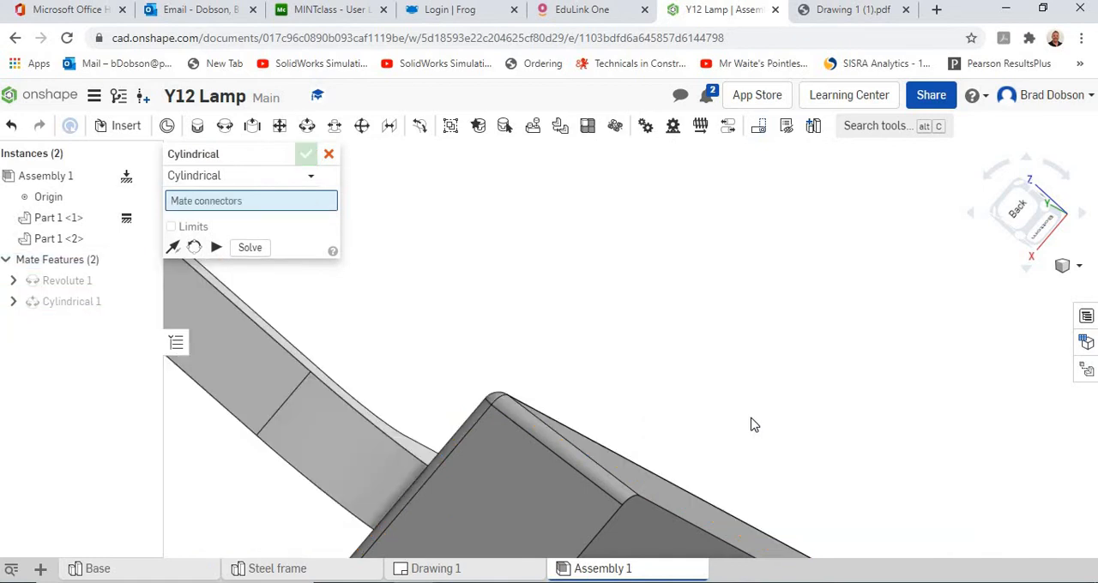
Step: Close the unused second Cylindrical mate and check the alignment of the steel frame on the base
scroll(526, 419, "down", 2)
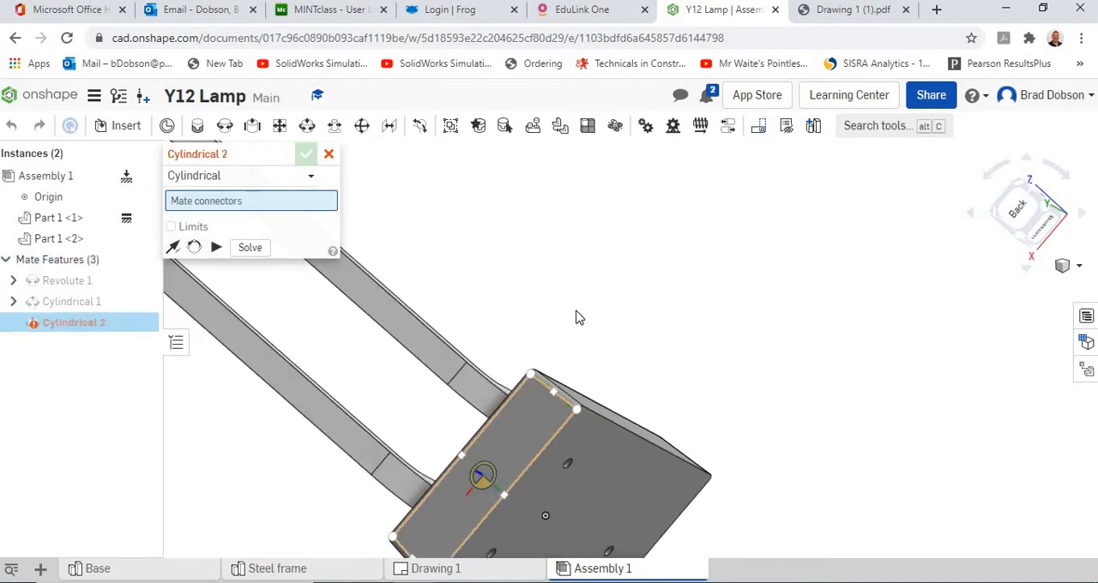
right_click_drag(655, 305, 654, 393)
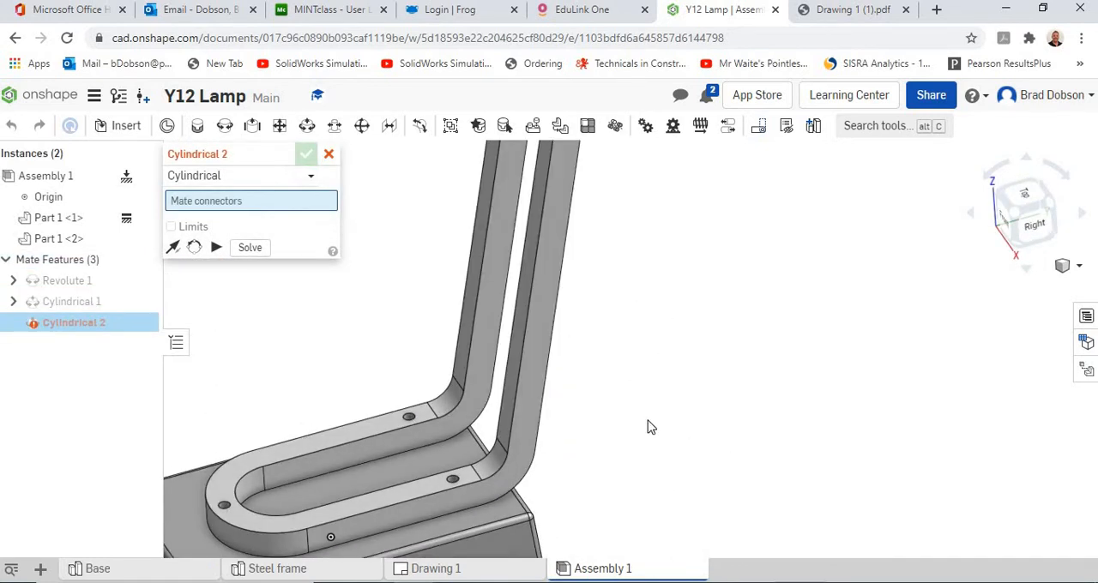
left_click(328, 155)
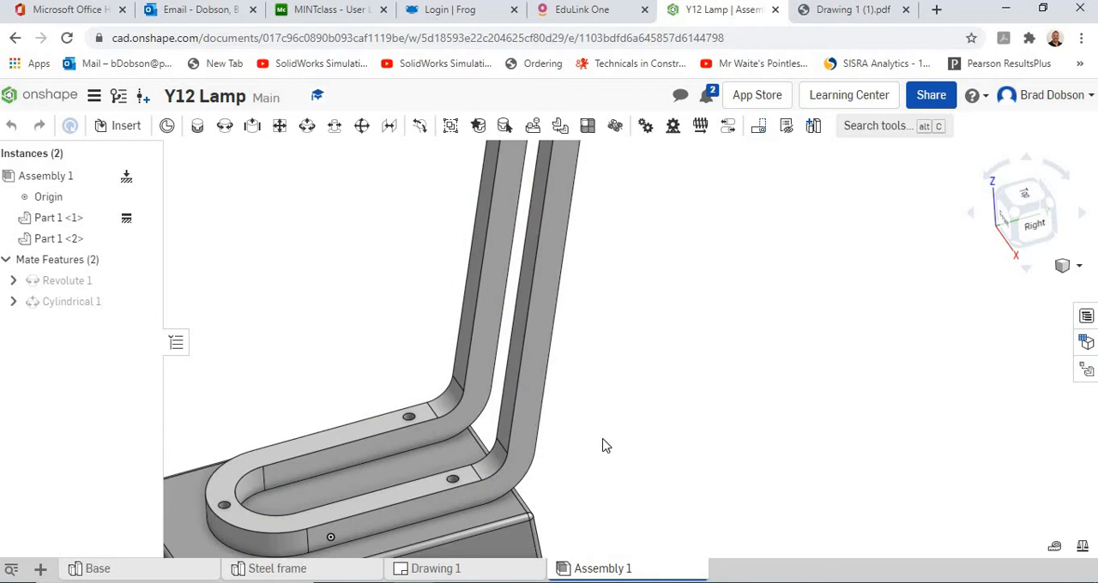
scroll(605, 446, "down", 4)
right_click_drag(625, 410, 512, 383)
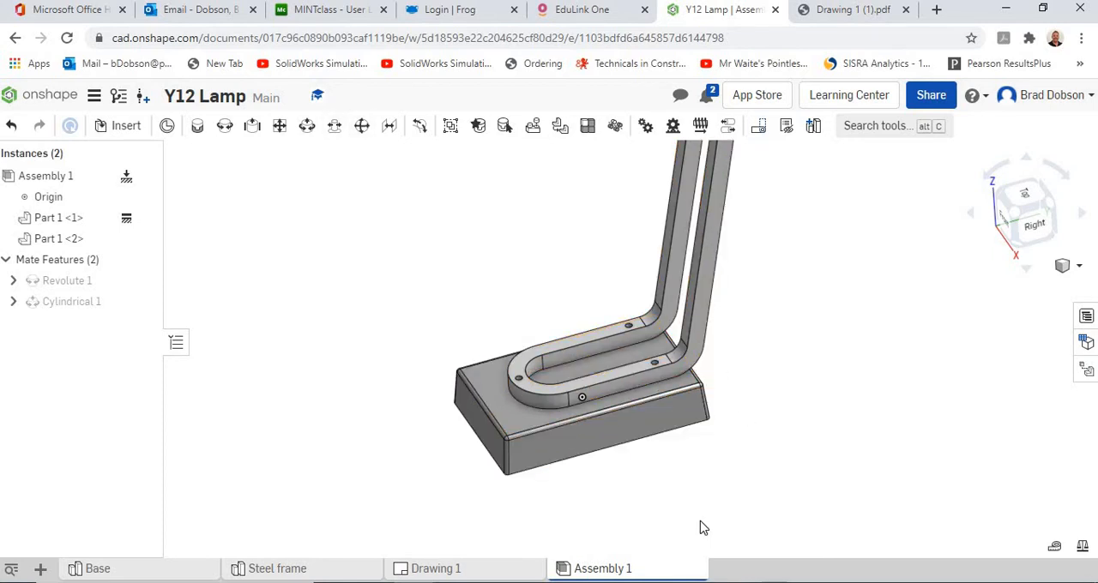
Step: Examine from several angles how the steel frame sits on the base
middle_click_drag(682, 506, 572, 507)
scroll(590, 494, "up", 2)
right_click_drag(591, 500, 589, 446)
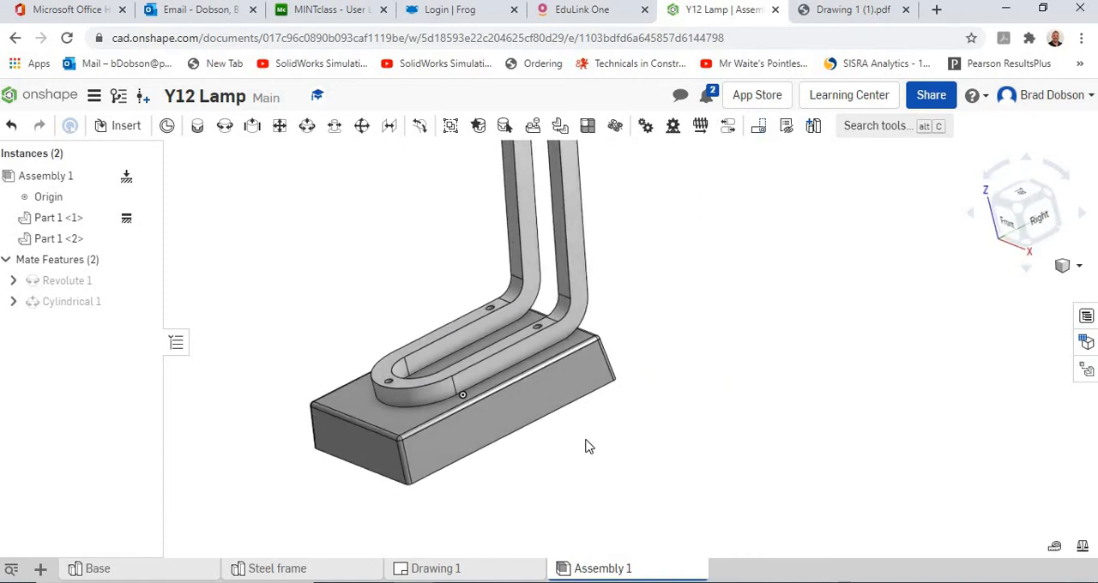
middle_click_drag(629, 477, 711, 502)
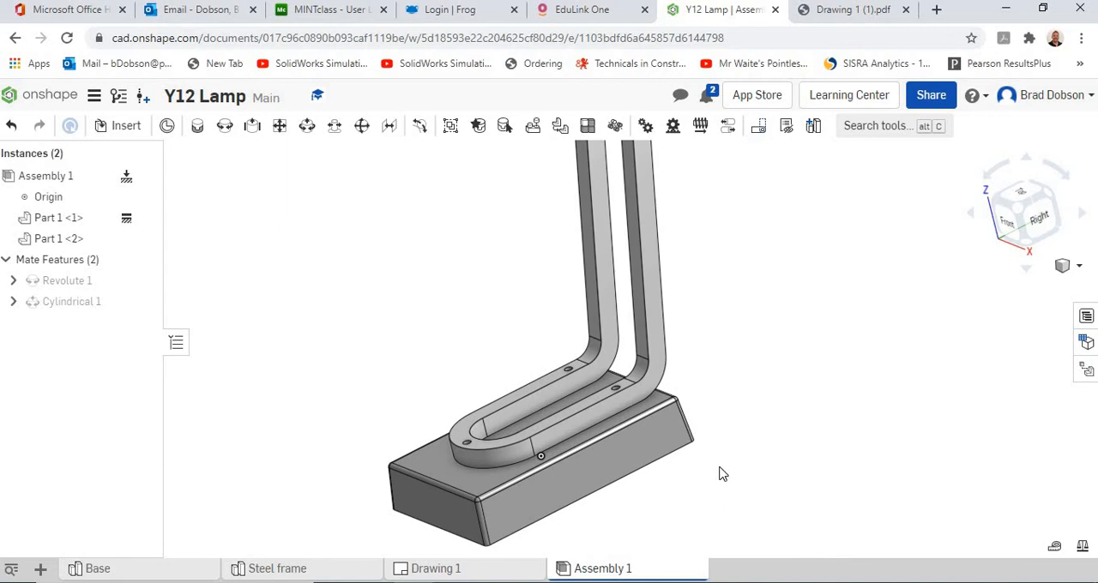
right_click_drag(722, 475, 771, 410)
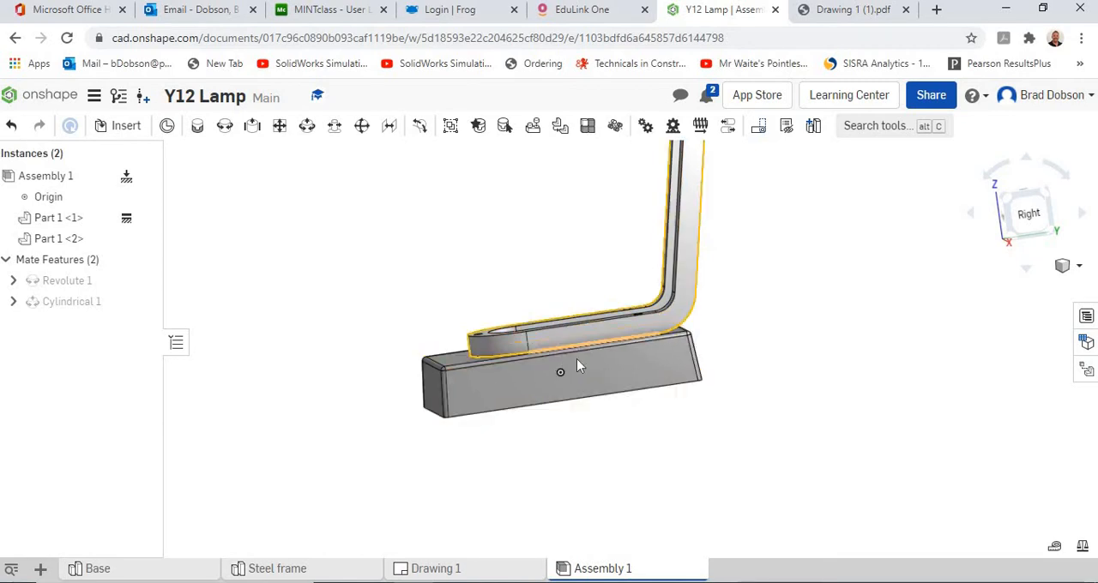
mouse_move(625, 451)
right_mouse_down()
mouse_move(623, 432)
mouse_move(636, 455)
right_mouse_up()
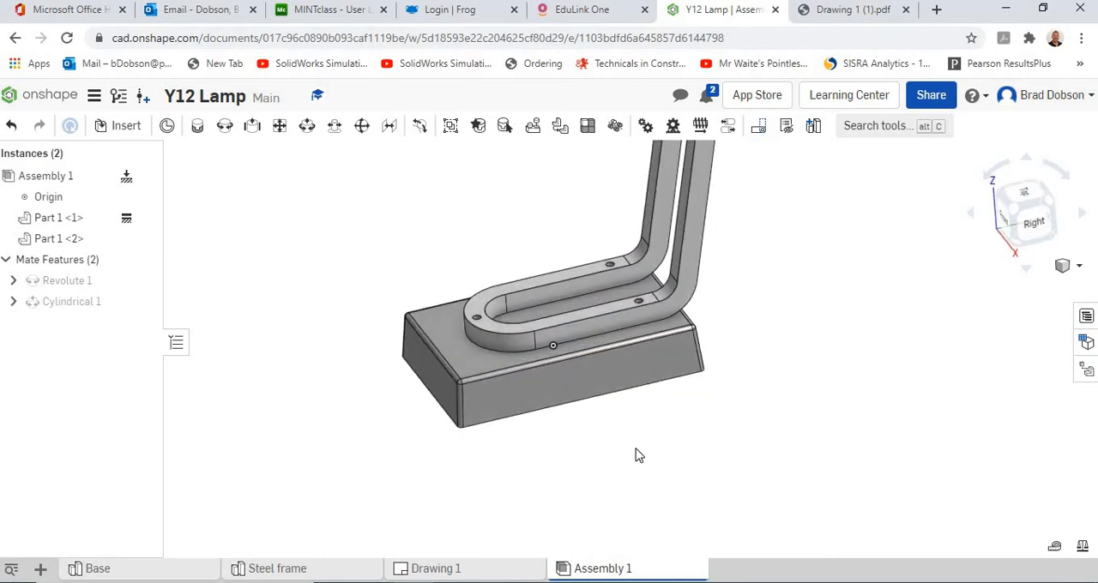
Step: Review the rectangle dimensions of Sketch 1 in the Base part studio, leaving the sketch as it is
left_click(144, 571)
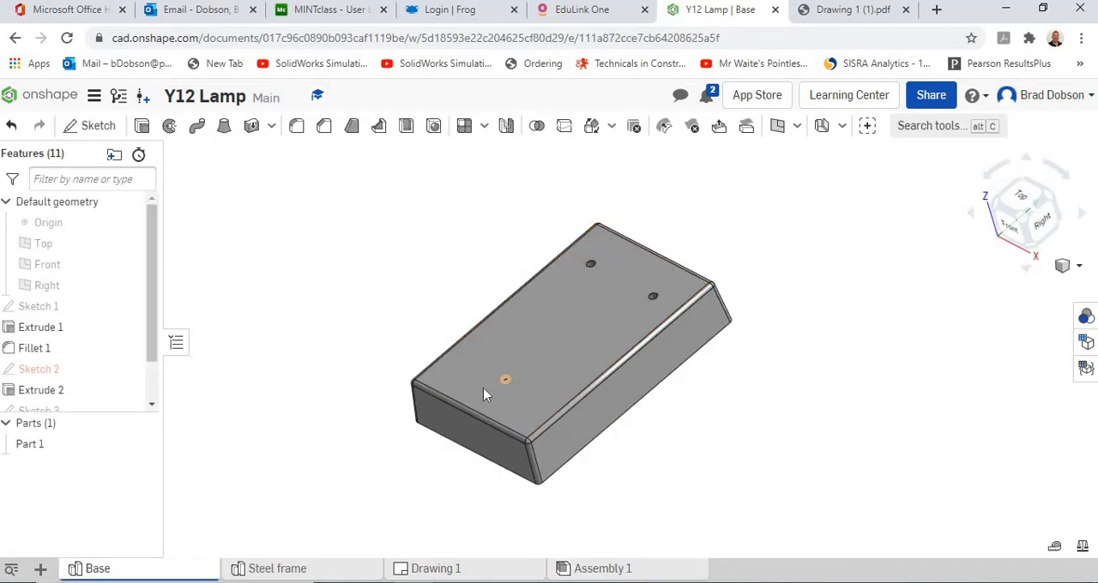
right_click(43, 309)
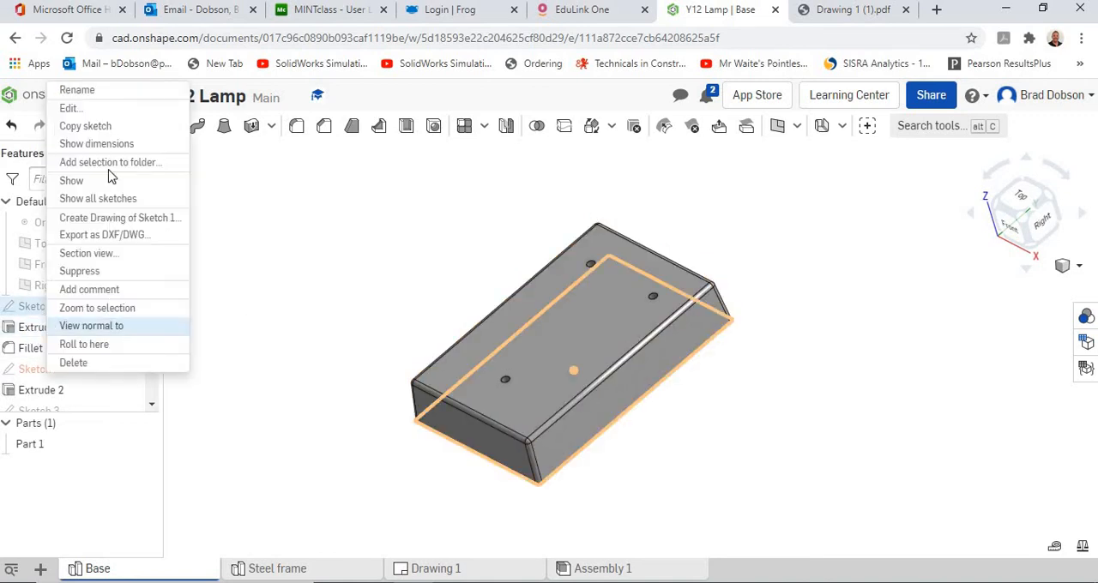
left_click(86, 109)
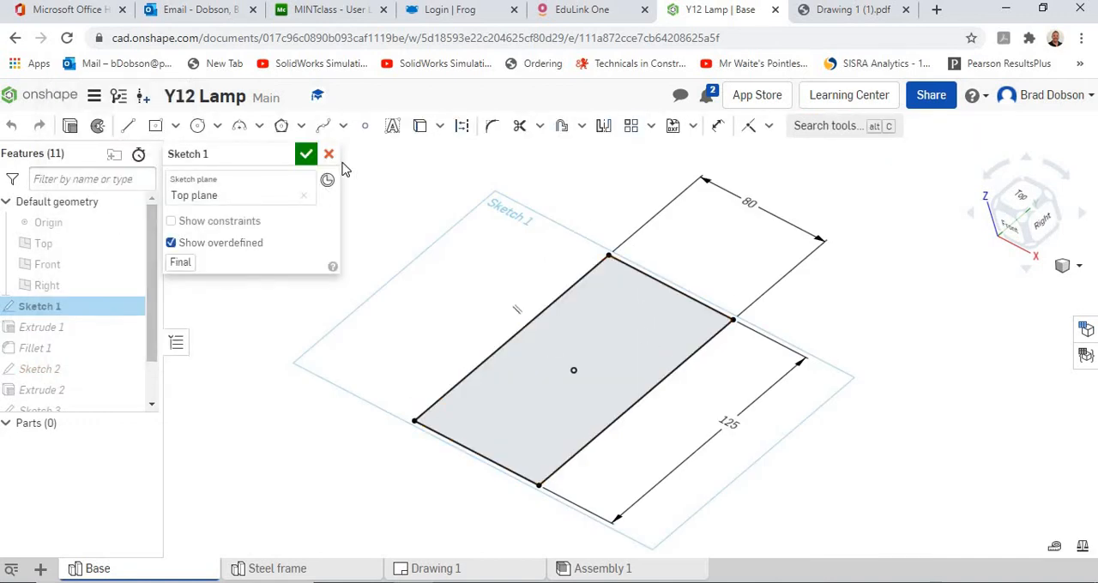
left_click(307, 155)
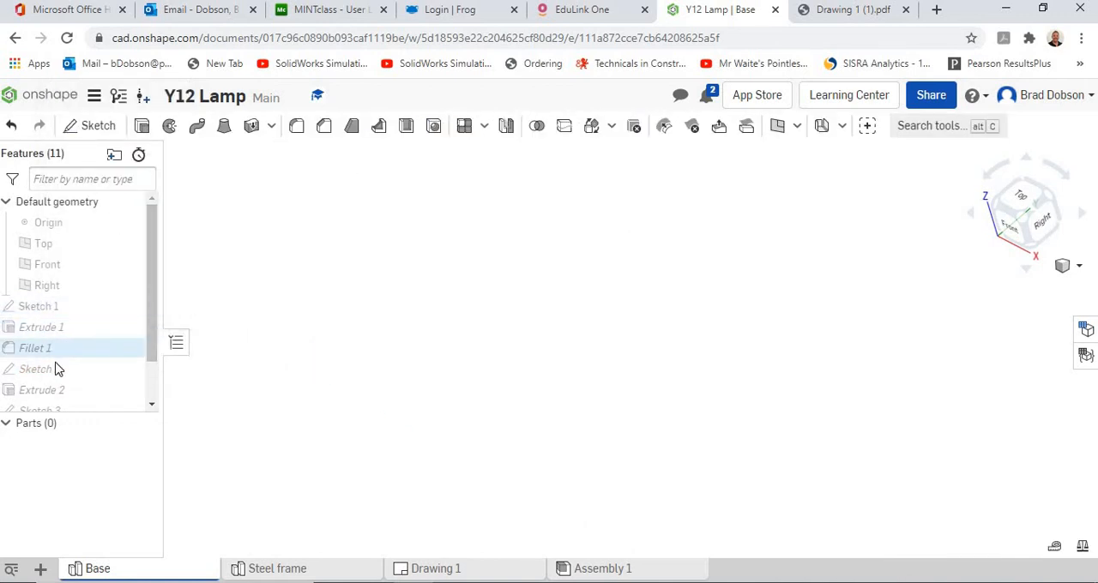
right_click(55, 369)
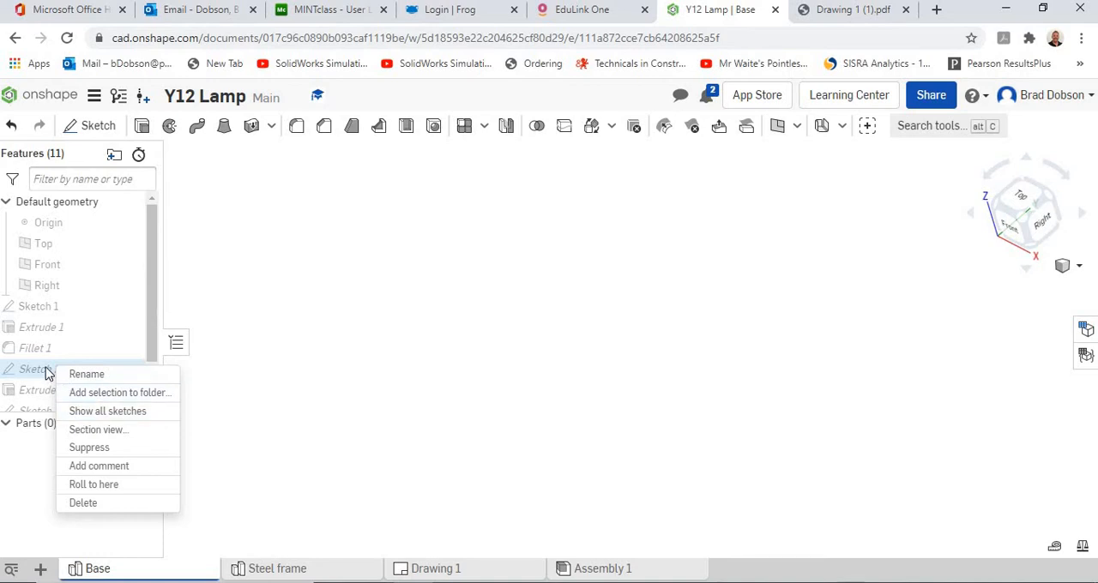
left_click(48, 371)
left_click(43, 306)
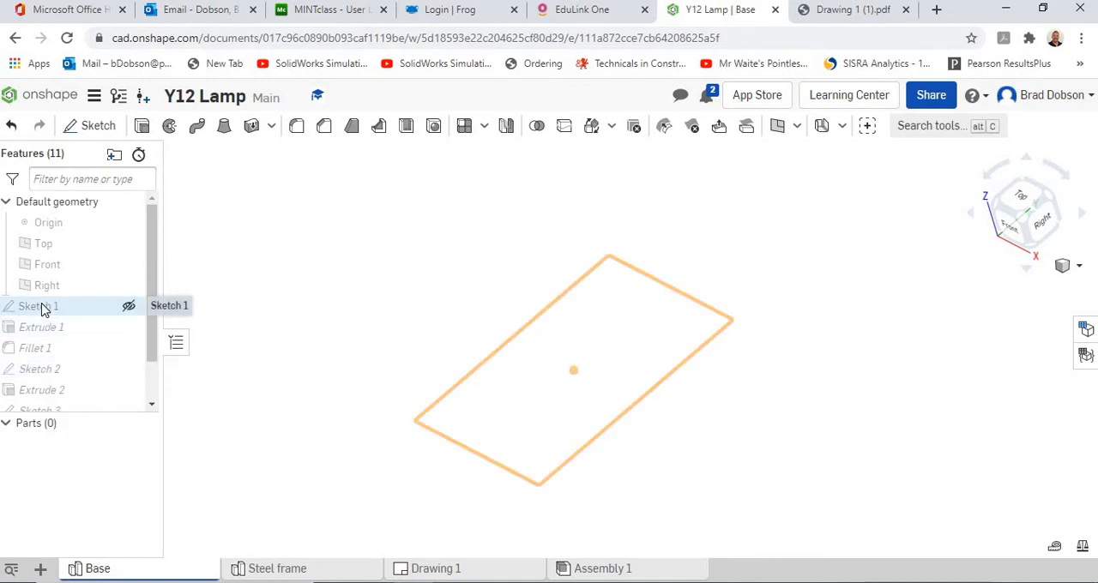
right_click(43, 306)
left_click(88, 109)
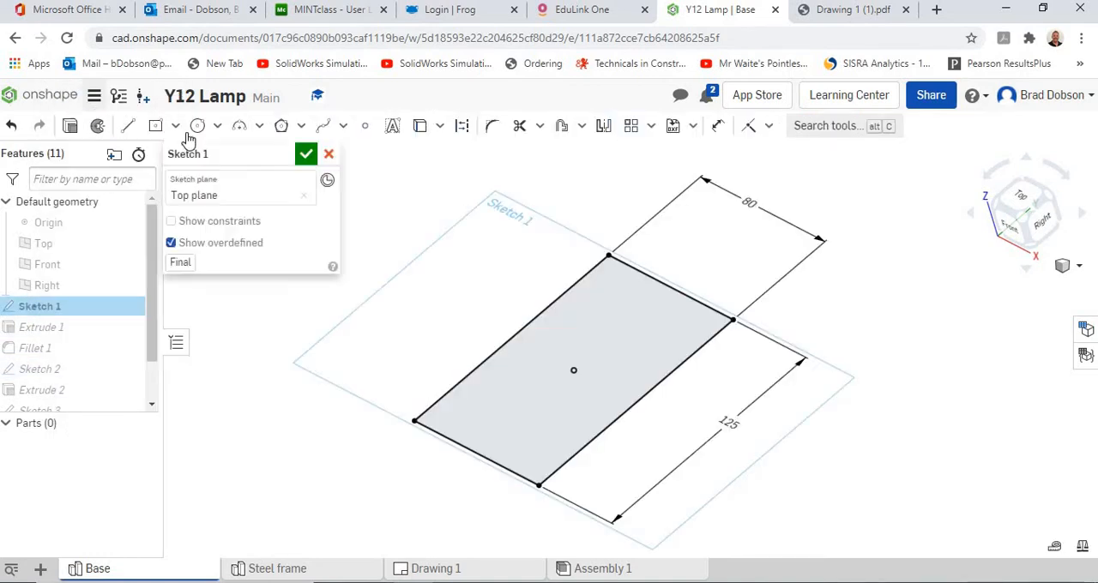
left_click(309, 158)
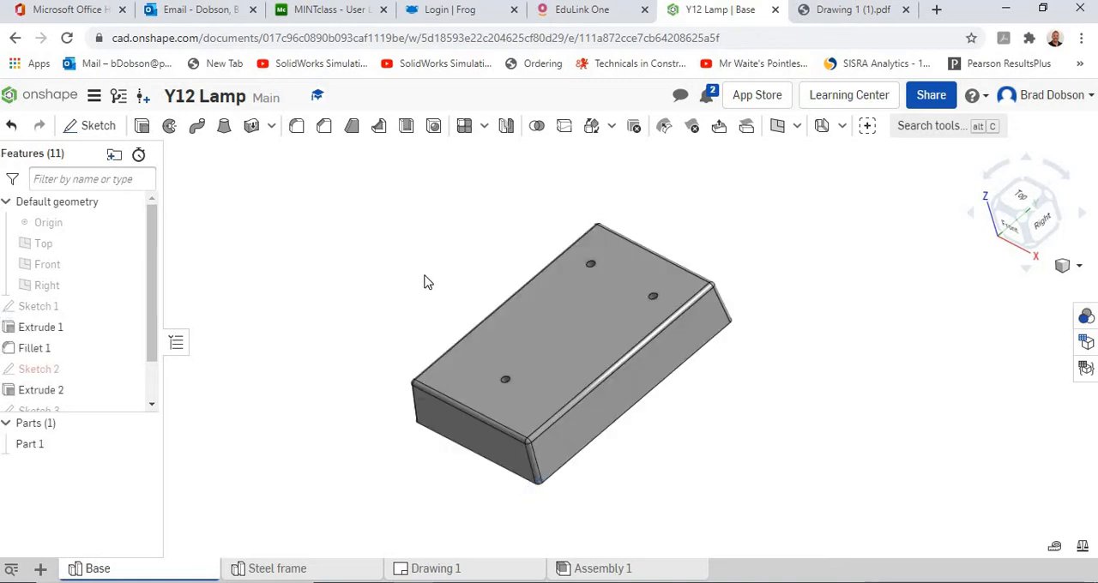
Step: Inspect Sketch 2 of the base for its reference error and close it without changes
right_click(47, 375)
left_click(68, 162)
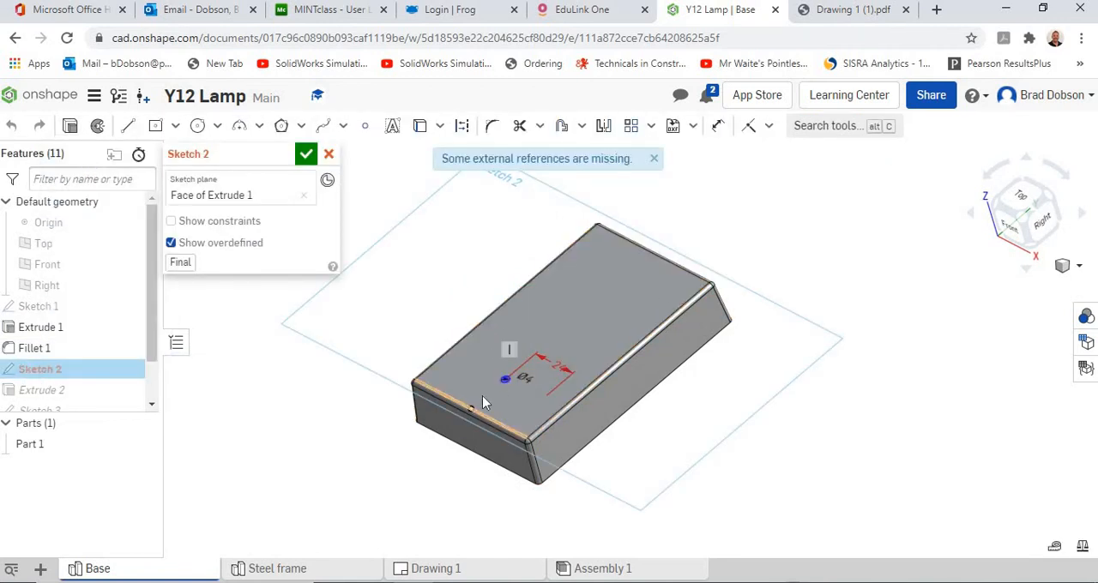
left_click(330, 157)
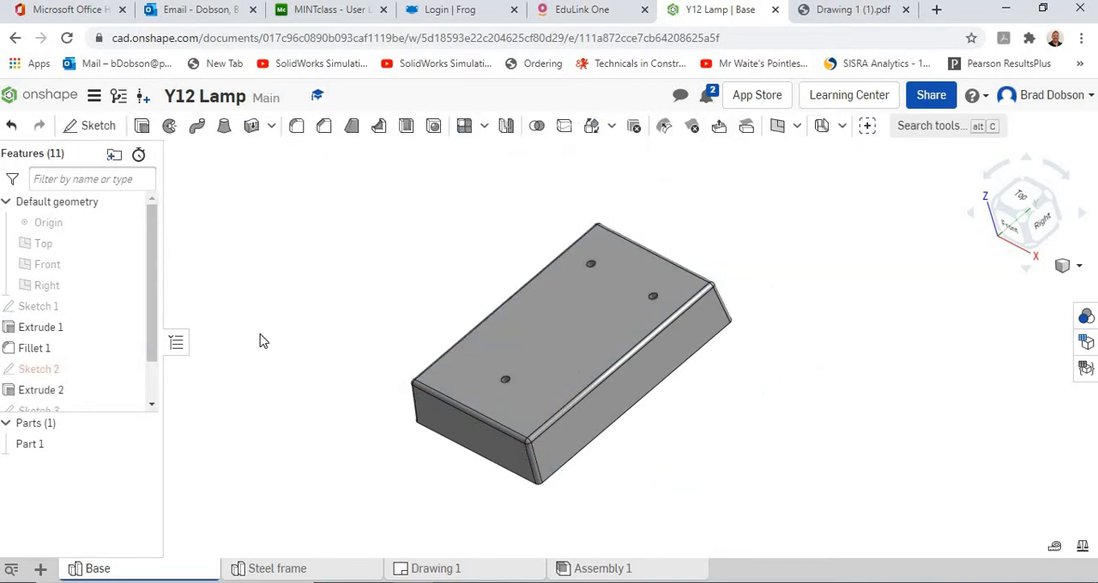
scroll(154, 296, "down", 1)
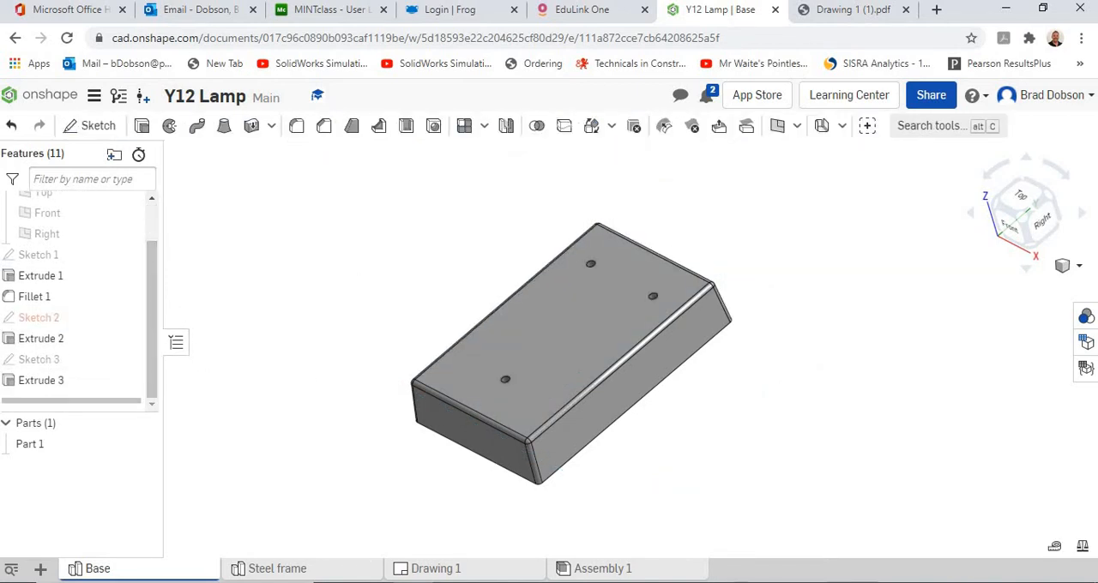
Step: Return to Assembly 1 and start inserting standard content from the ISO standard's Bolts & screws category
left_click(591, 569)
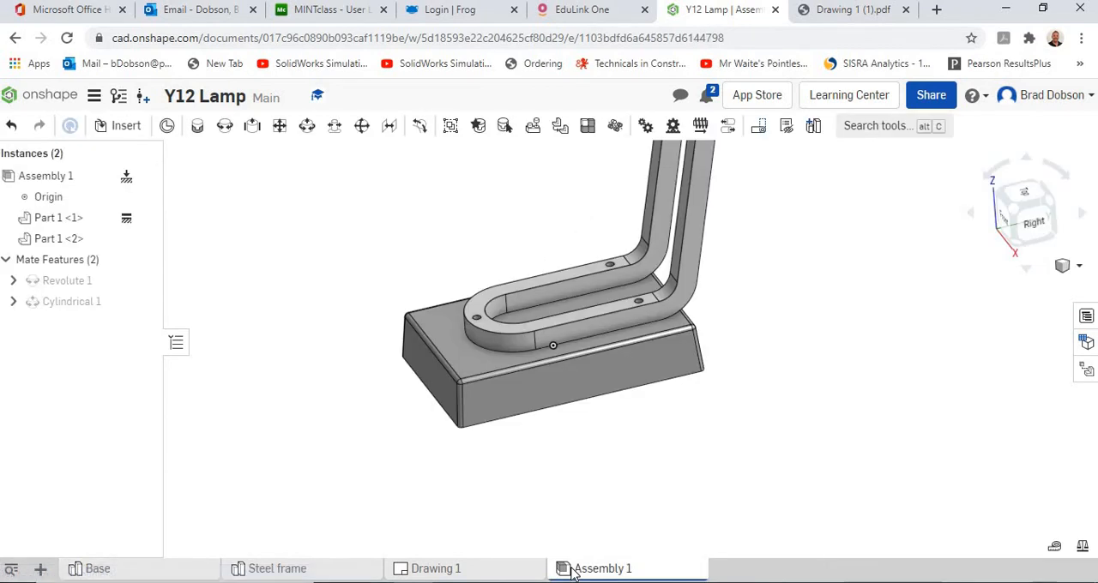
right_click_drag(337, 434, 358, 488)
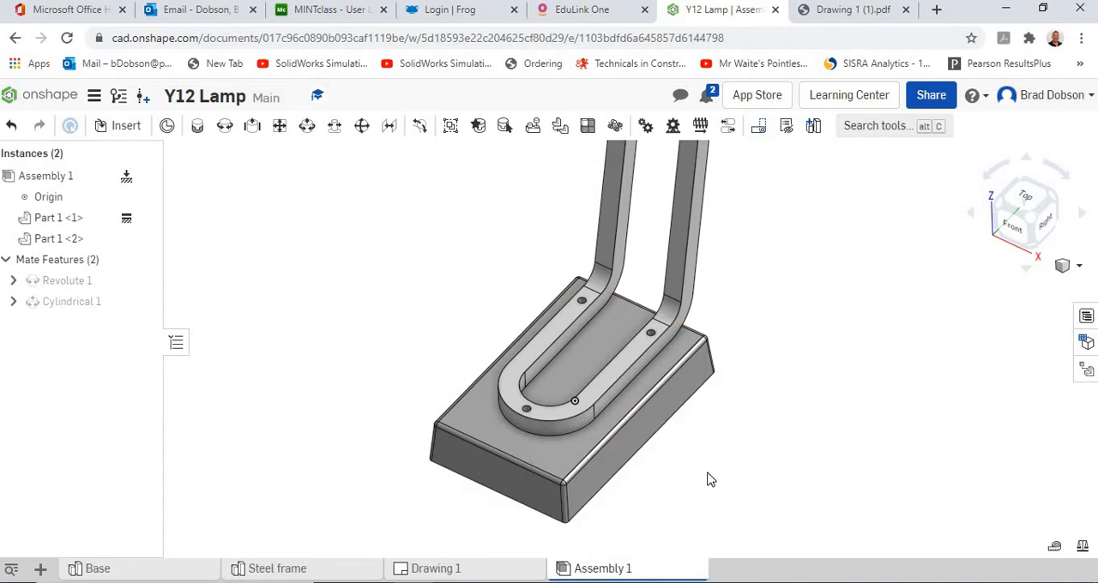
right_click_drag(708, 479, 670, 432)
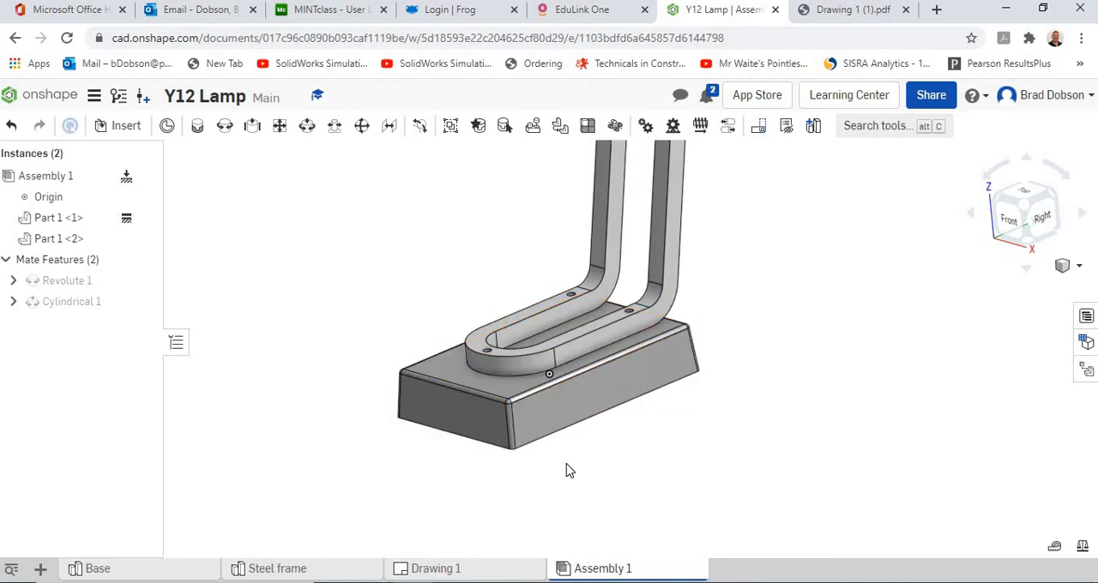
scroll(562, 477, "up", 2)
right_click_drag(623, 458, 629, 505)
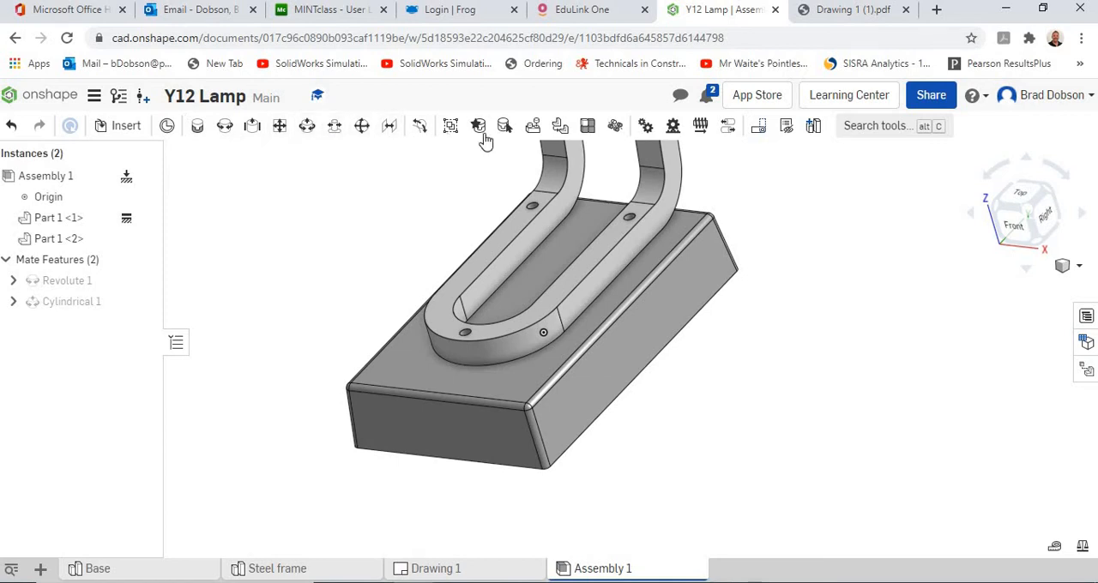
left_click(126, 129)
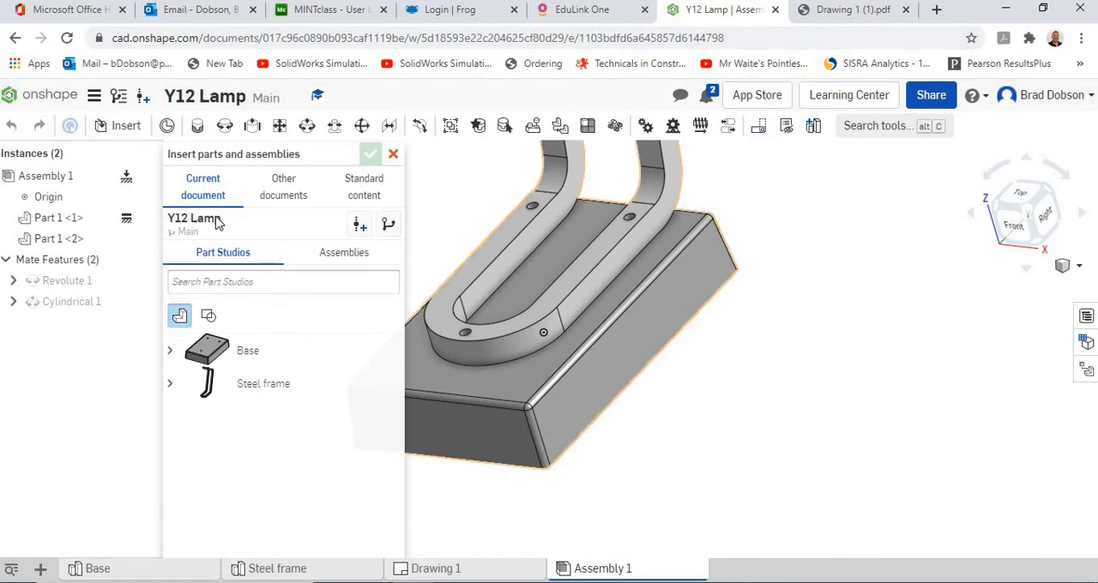
left_click(367, 189)
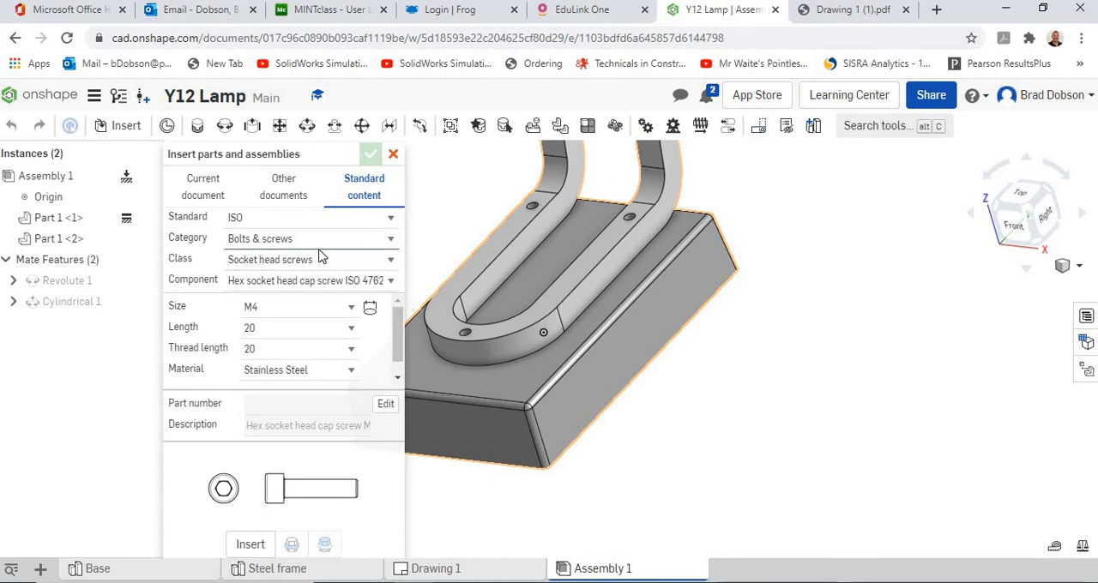
left_click(388, 221)
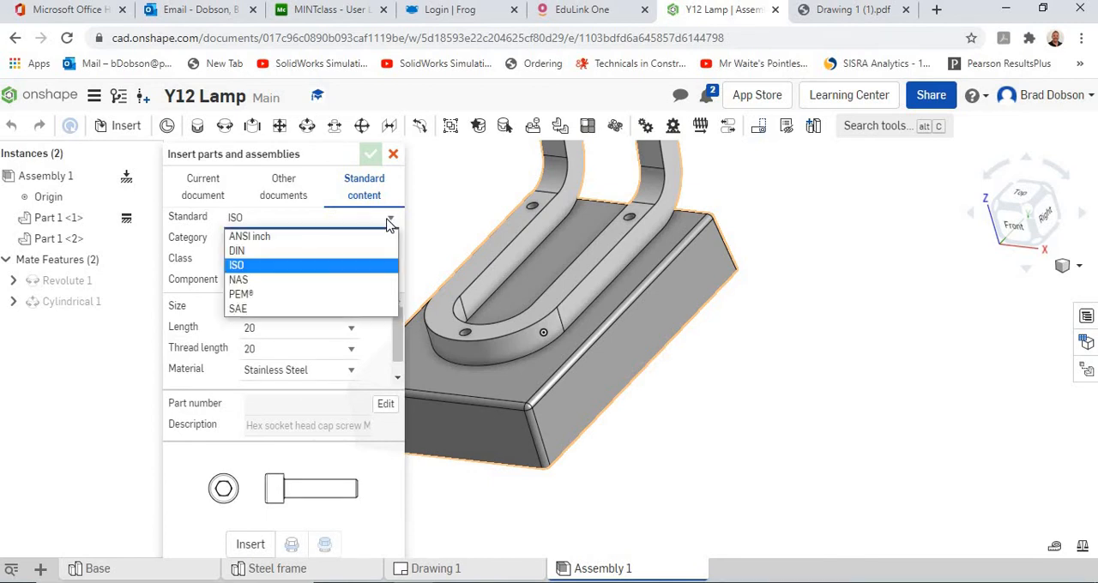
left_click(287, 271)
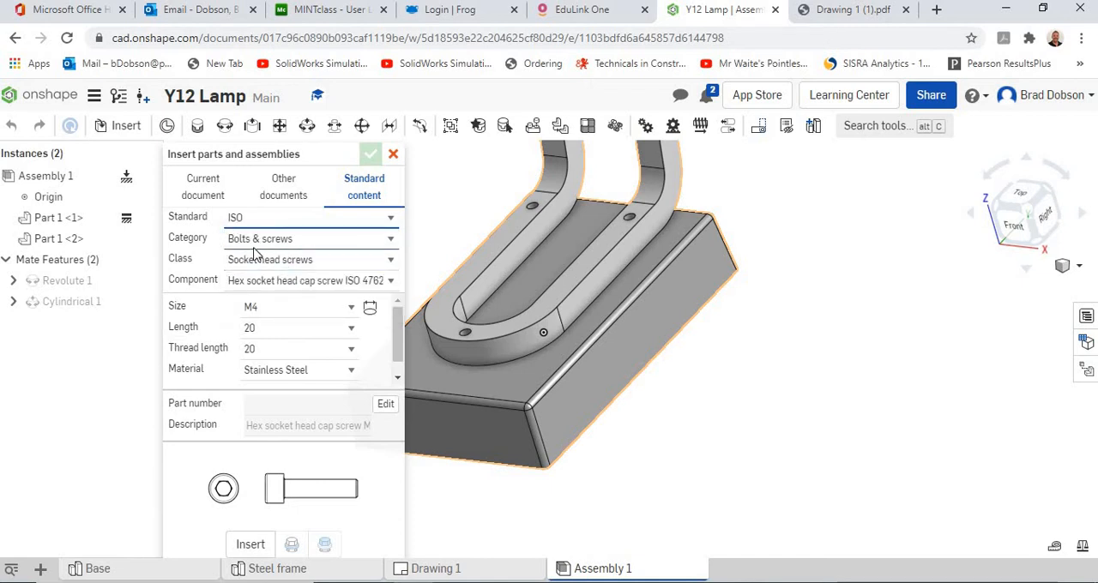
left_click(391, 242)
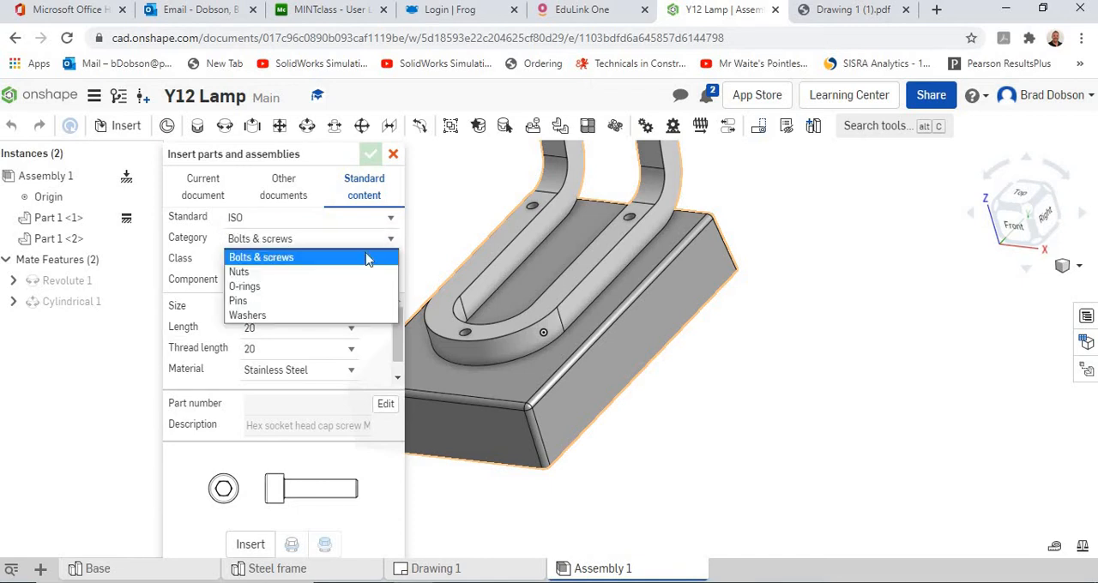
left_click(310, 257)
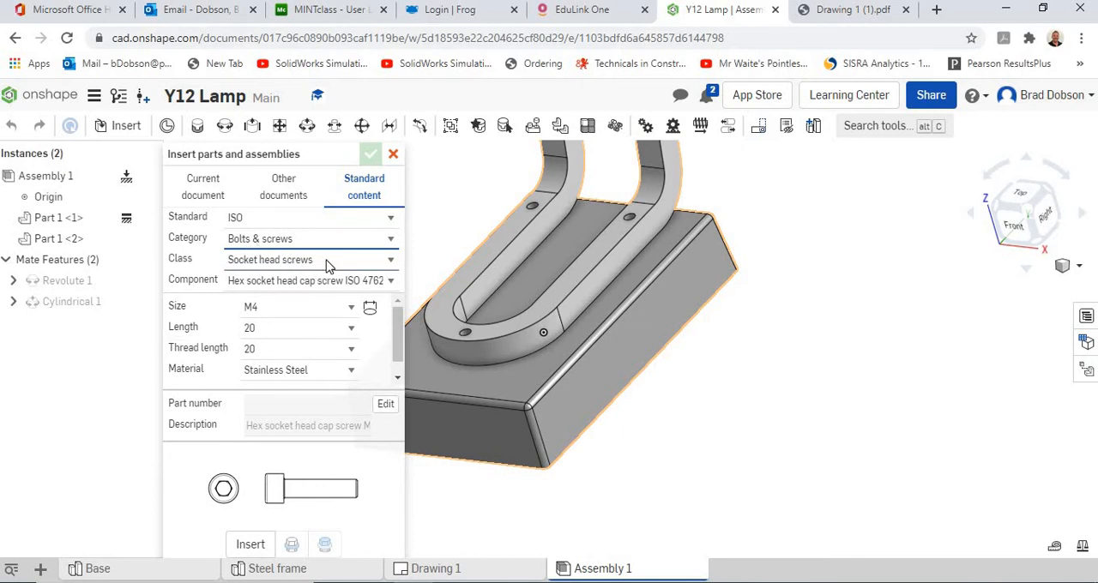
Step: Try the Set screws (hex socket), Slotted head screws and Cross recess head screws classes for the fastener
left_click(327, 266)
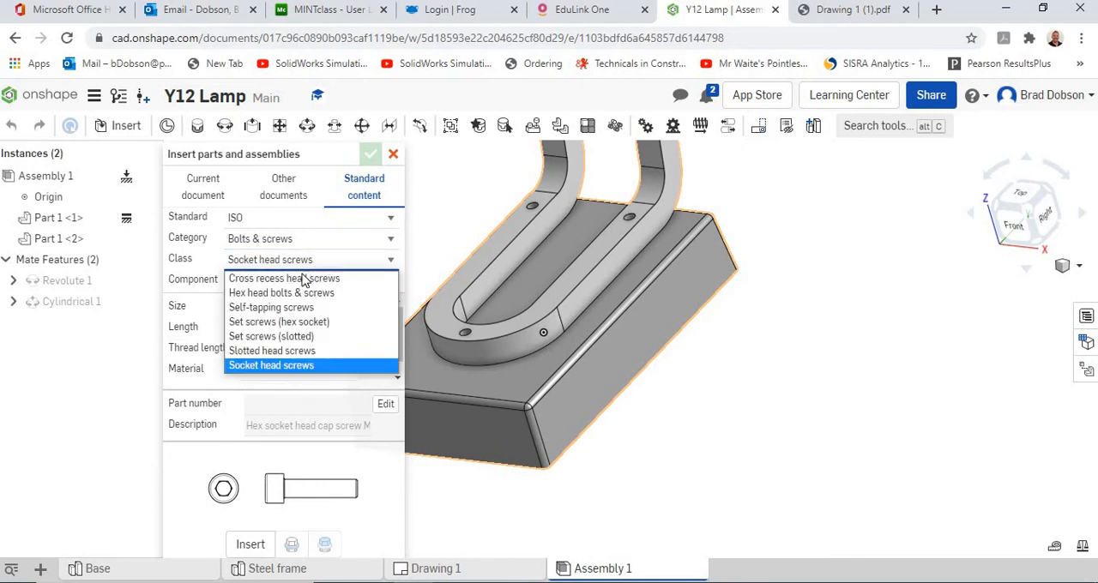
left_click(287, 324)
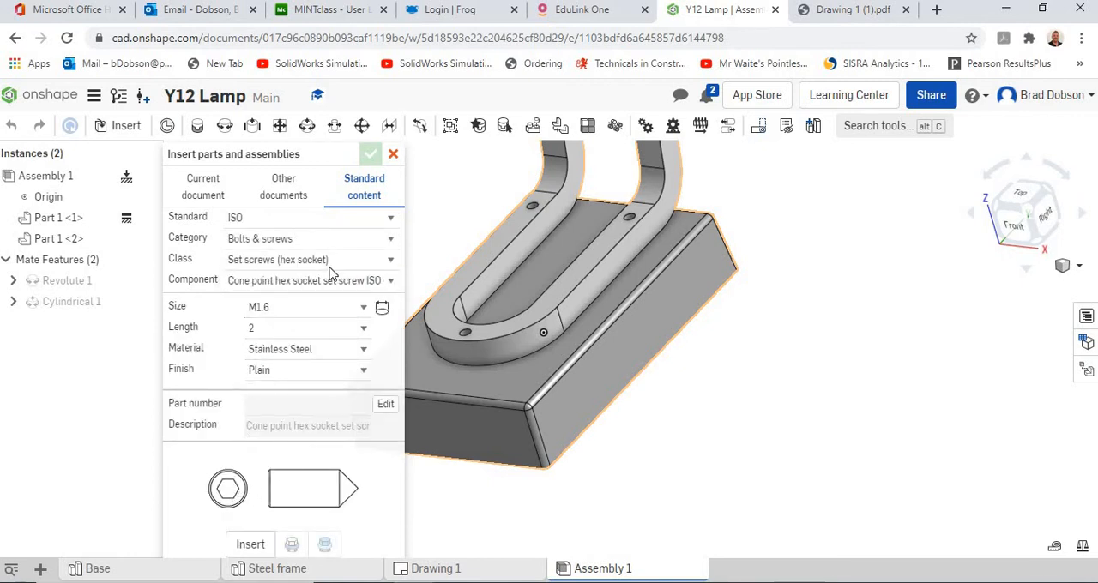
left_click(391, 264)
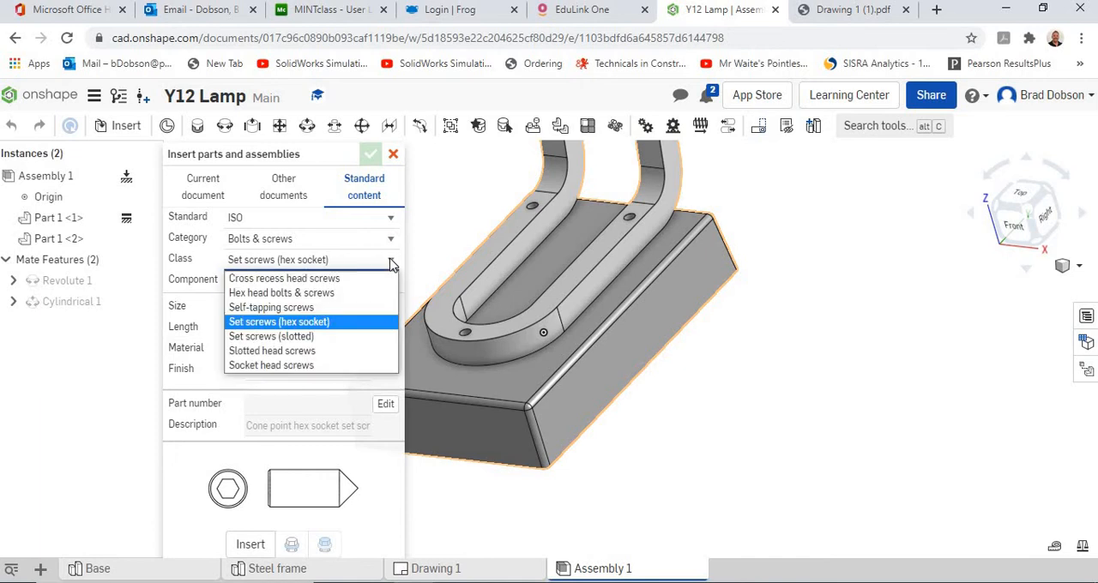
left_click(296, 351)
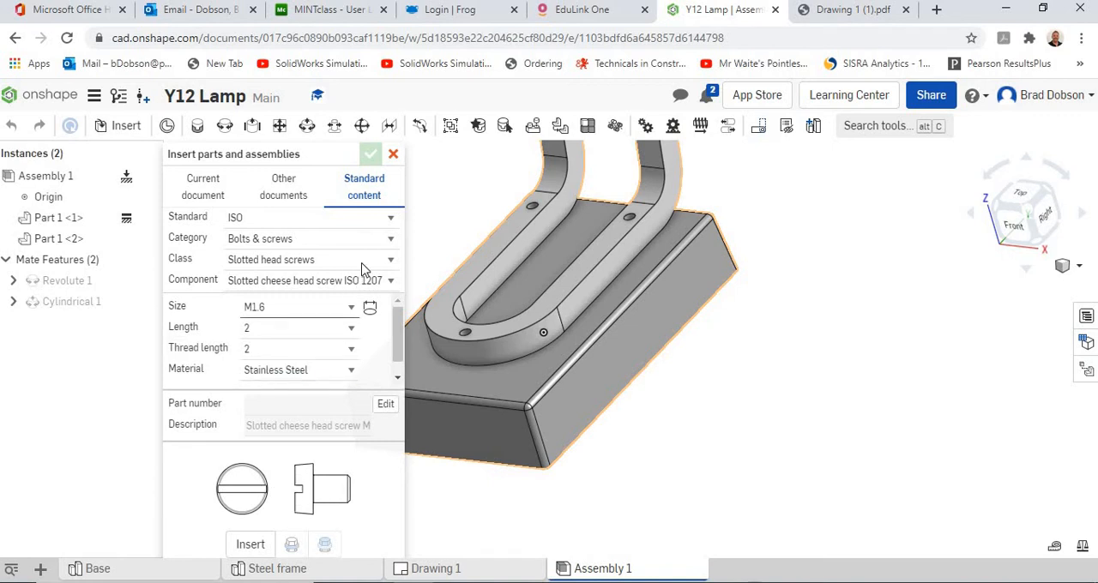
left_click(391, 262)
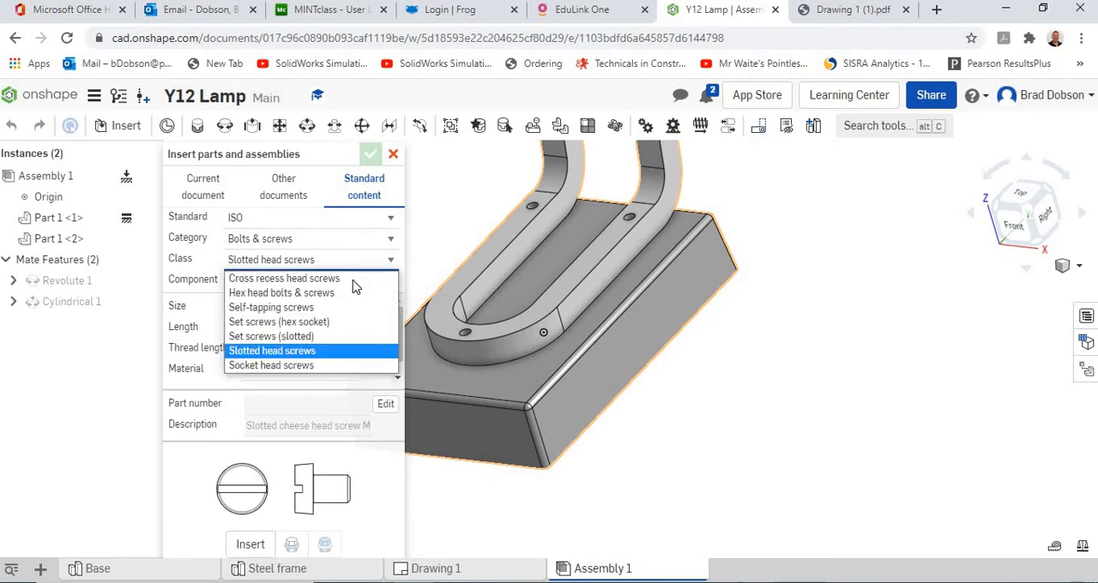
left_click(322, 280)
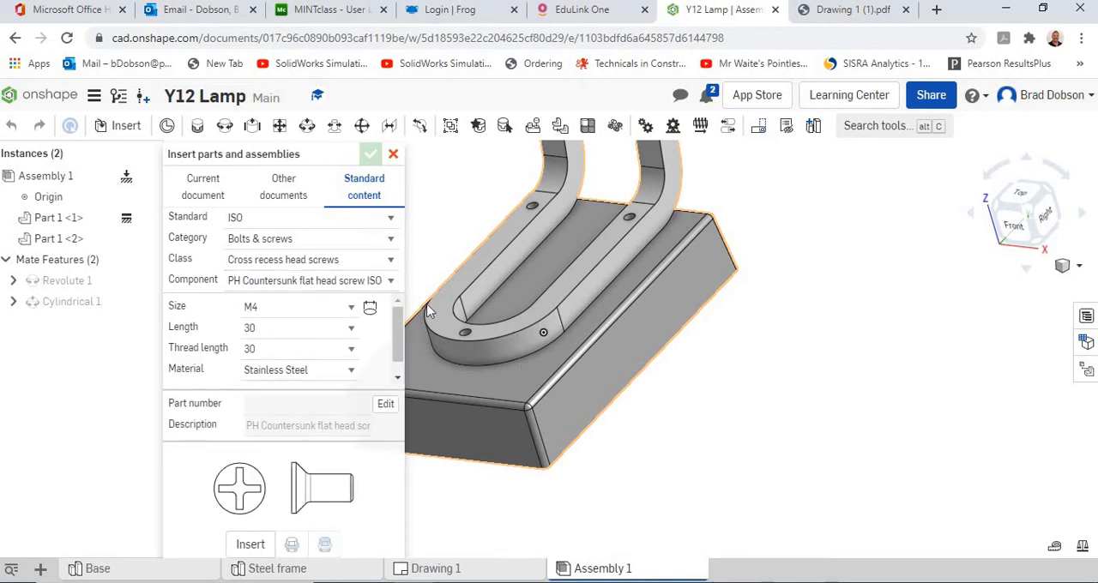
Step: Choose the Socket head screws class and the Socket button head screw ISO 7380 component
left_click(390, 263)
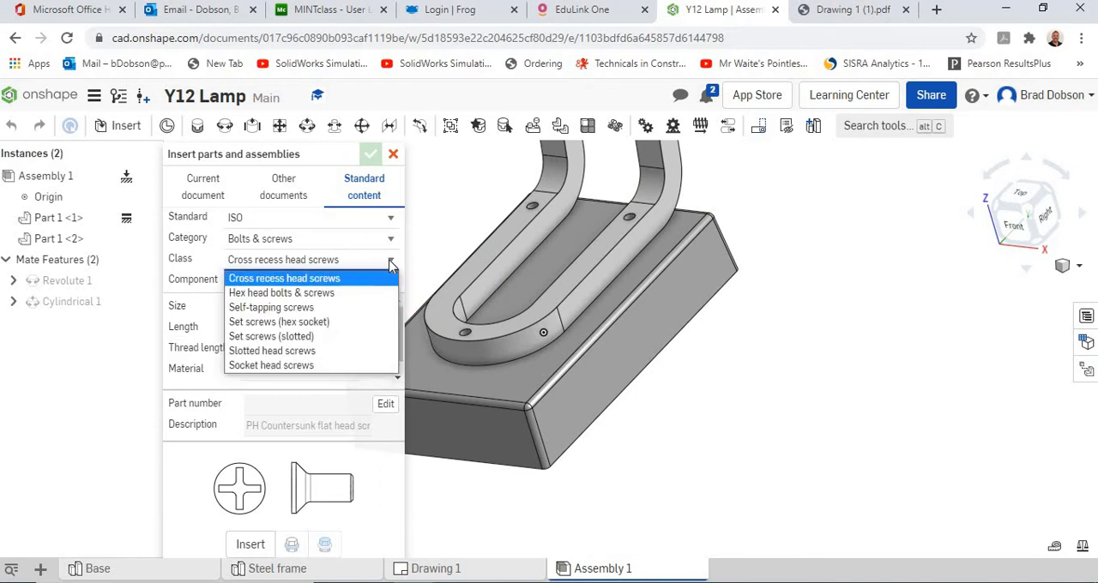
left_click(296, 366)
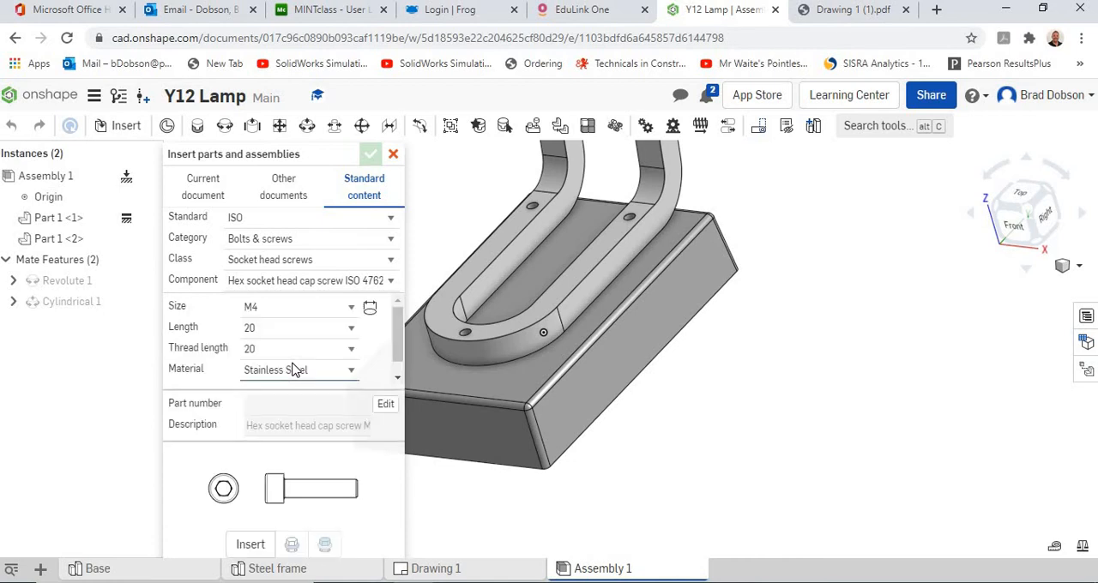
left_click(391, 281)
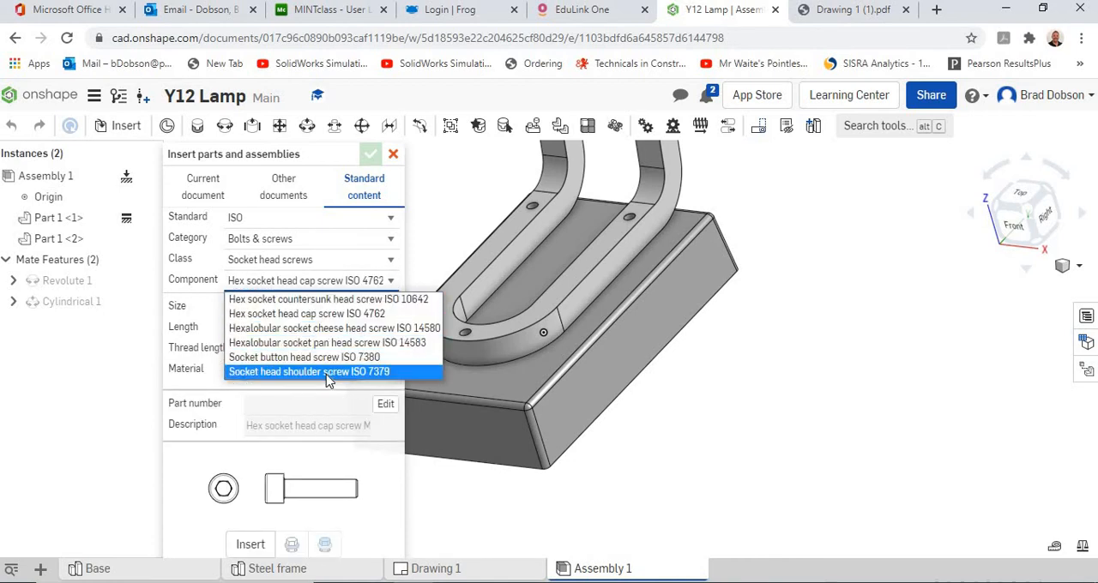
left_click(326, 358)
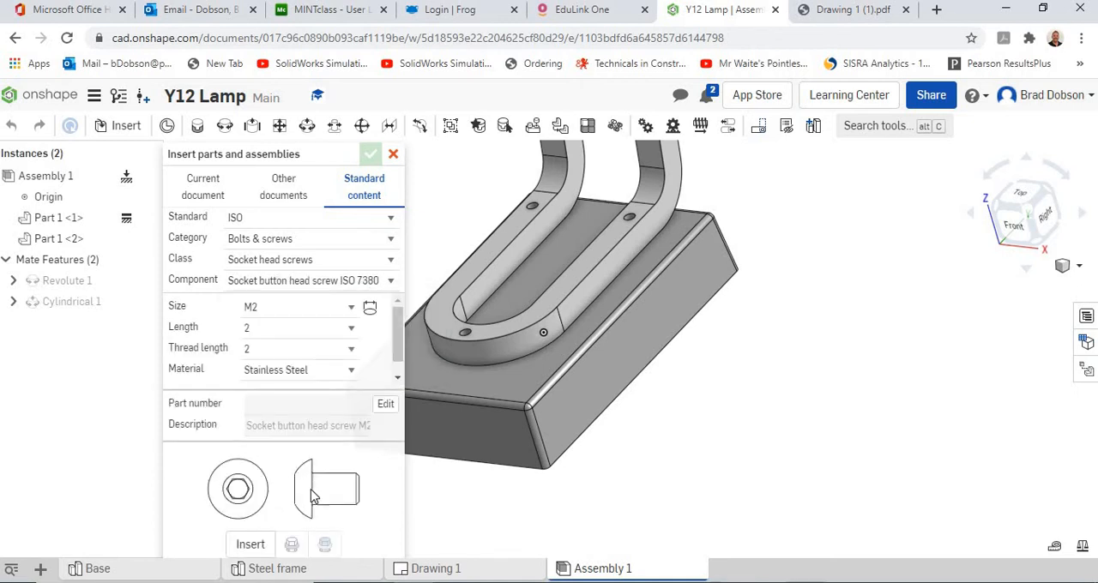
Step: Try the Hex socket countersunk head screw ISO 10642 and Socket head shoulder screw ISO 7379 components for the fastener
left_click(391, 284)
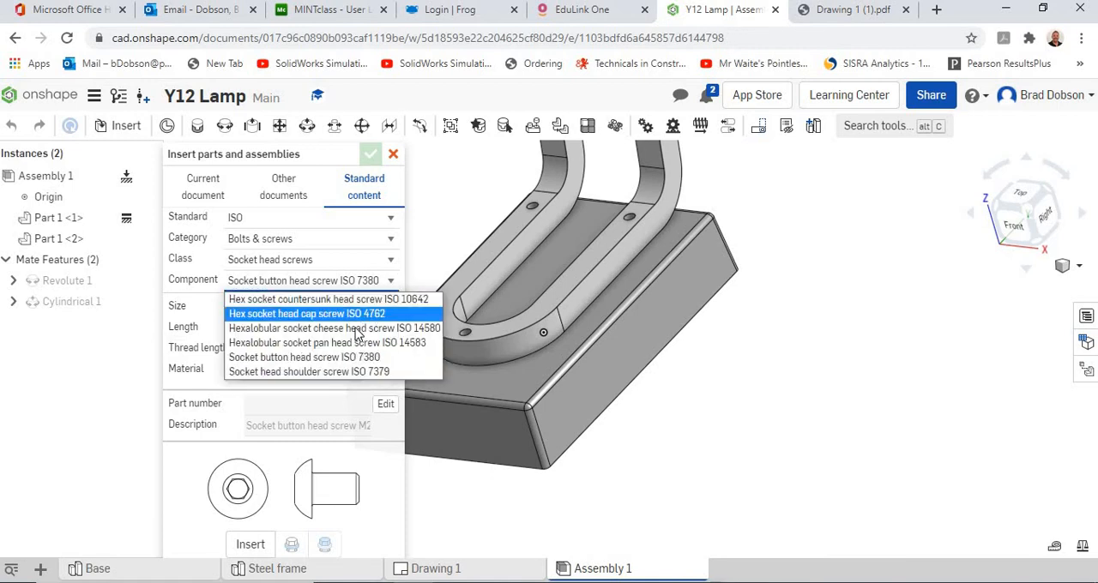
left_click(348, 299)
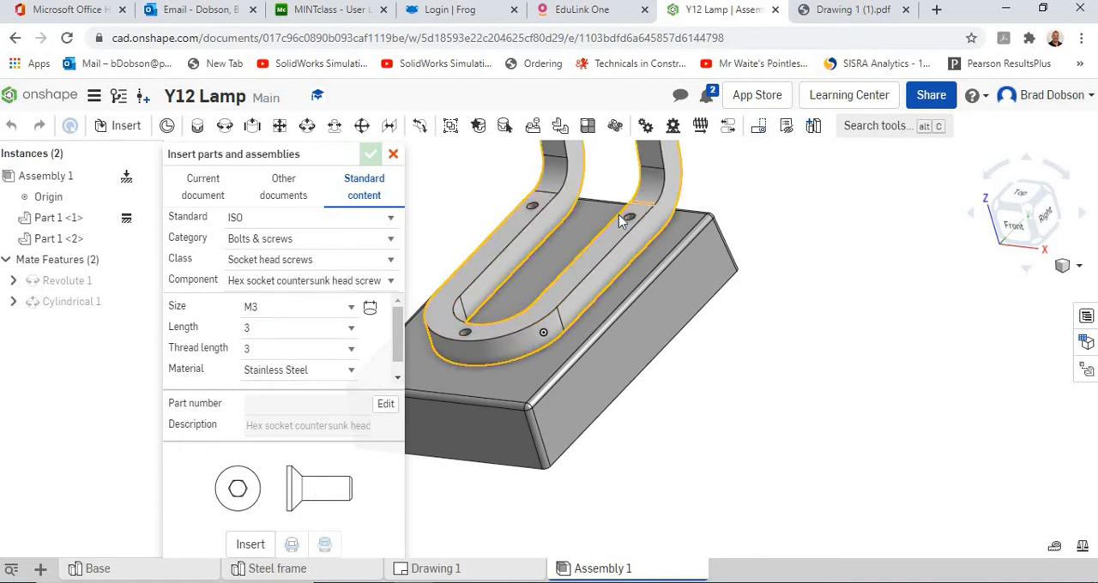
left_click(392, 284)
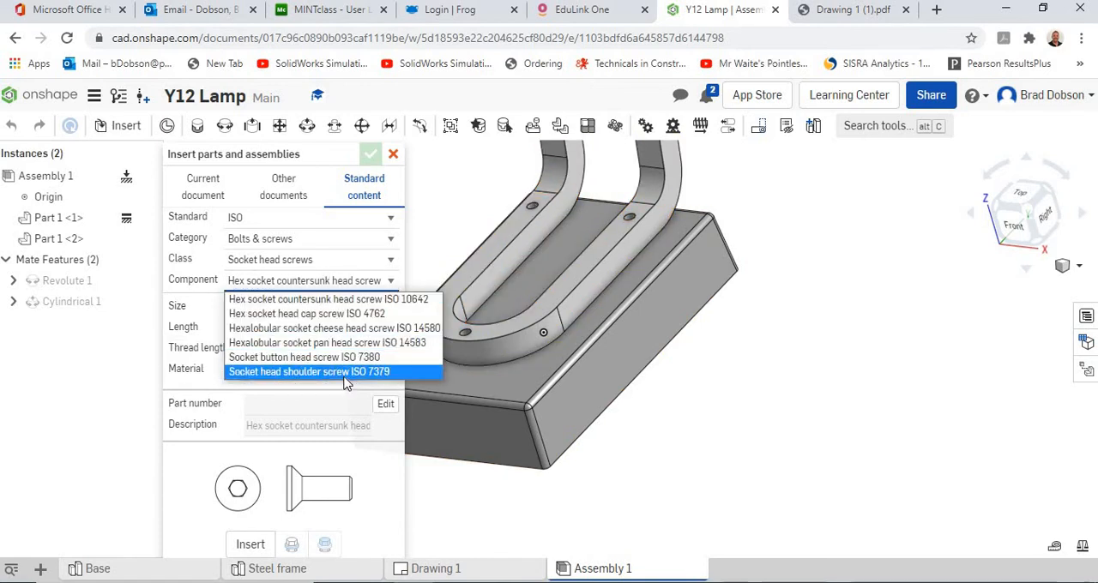
left_click(343, 374)
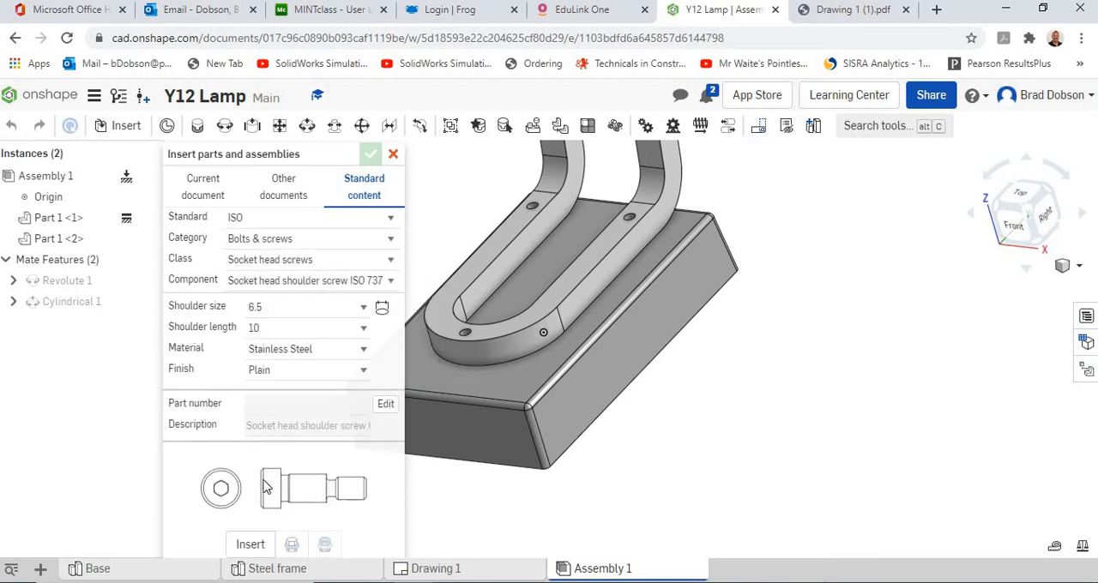
Step: Choose the Hex socket head cap screw ISO 4762 component in size M4
left_click(393, 283)
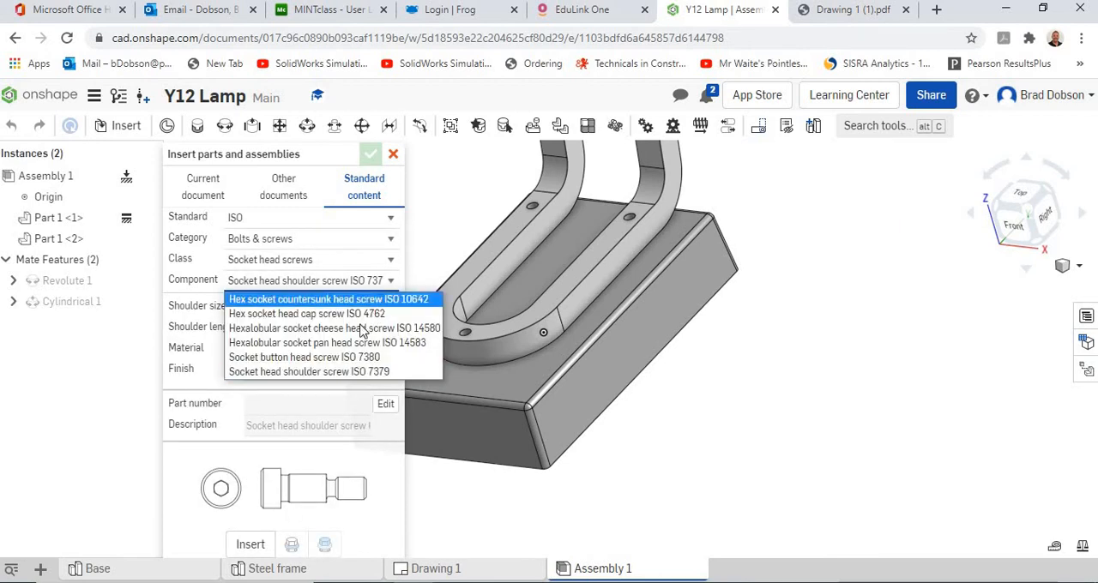
left_click(337, 315)
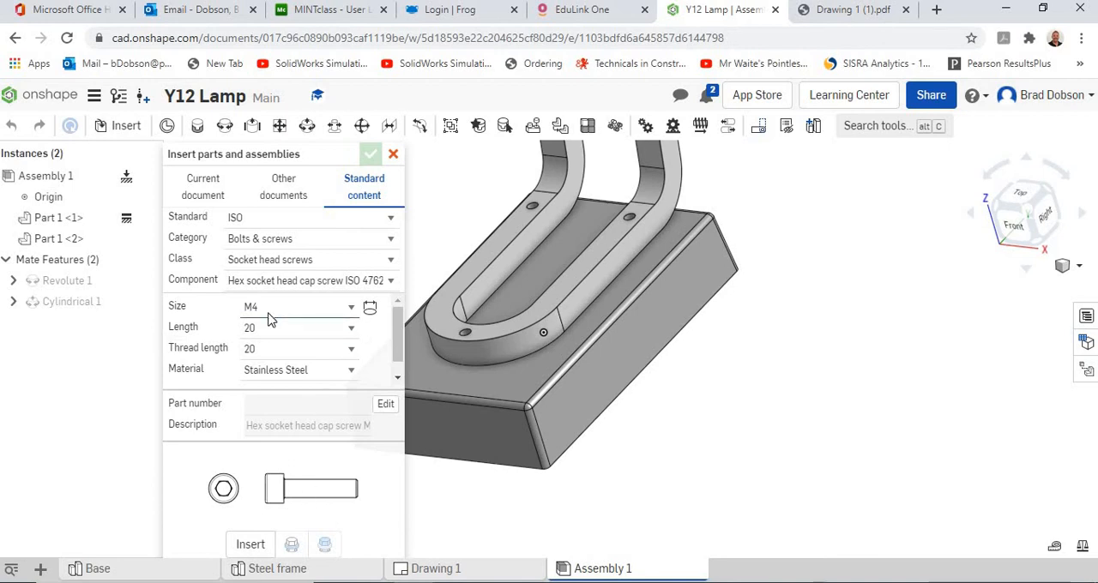
left_click(351, 308)
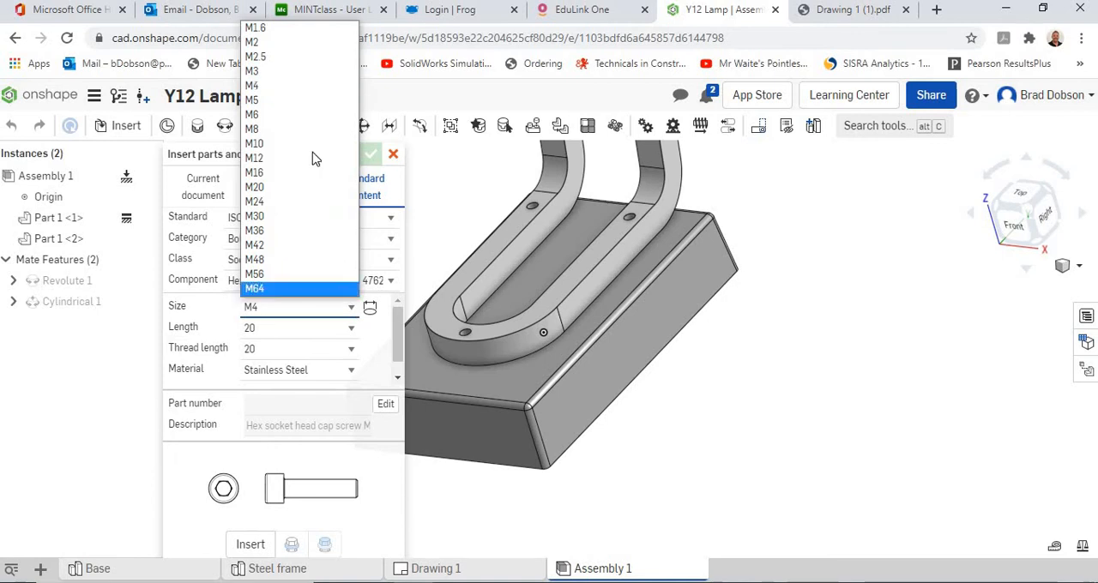
left_click(295, 87)
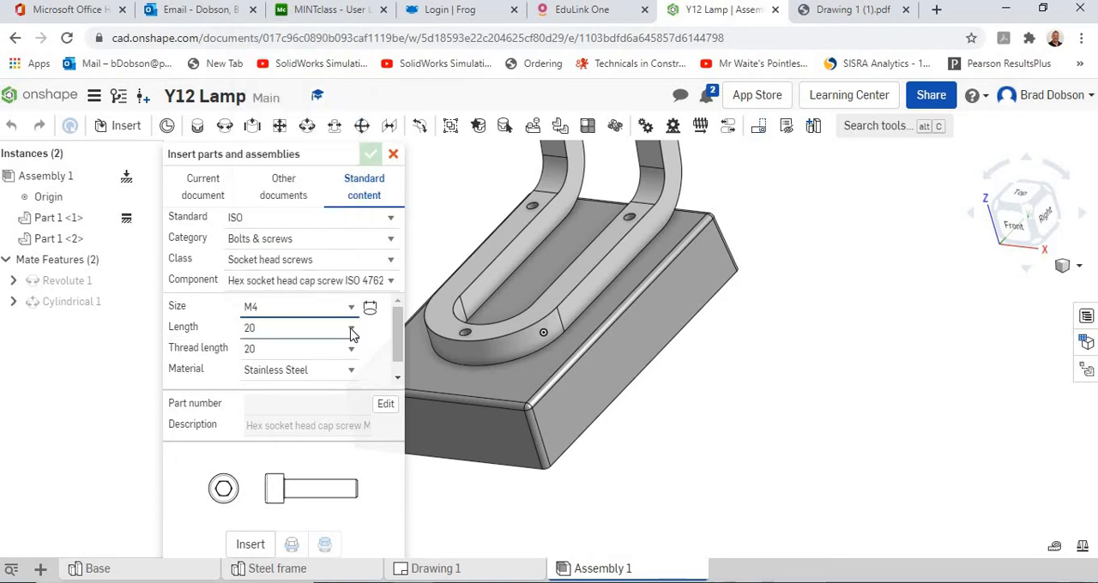
left_click(348, 322)
left_click(351, 308)
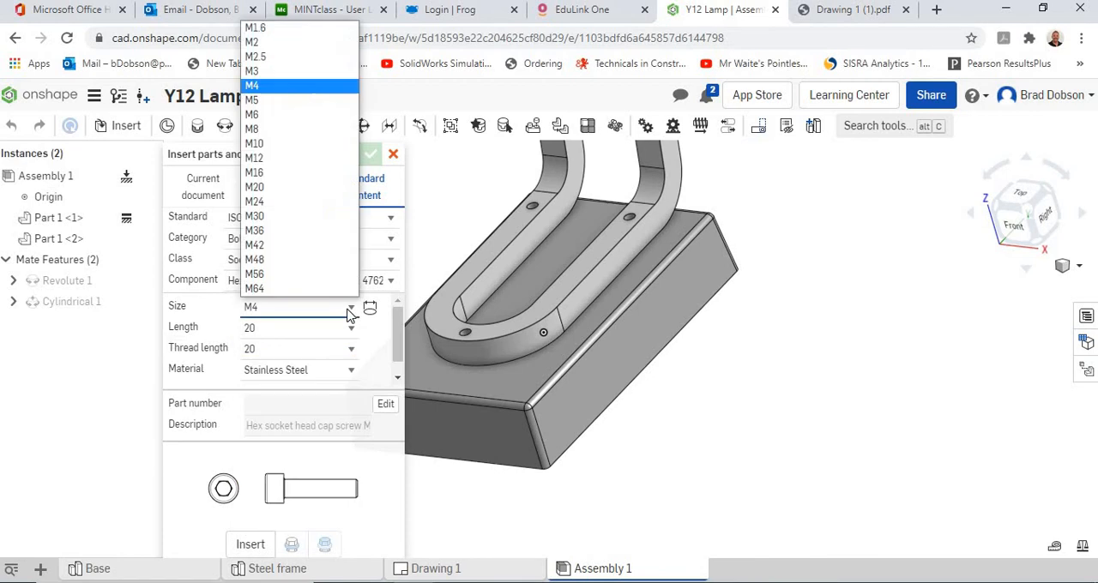
left_click(276, 87)
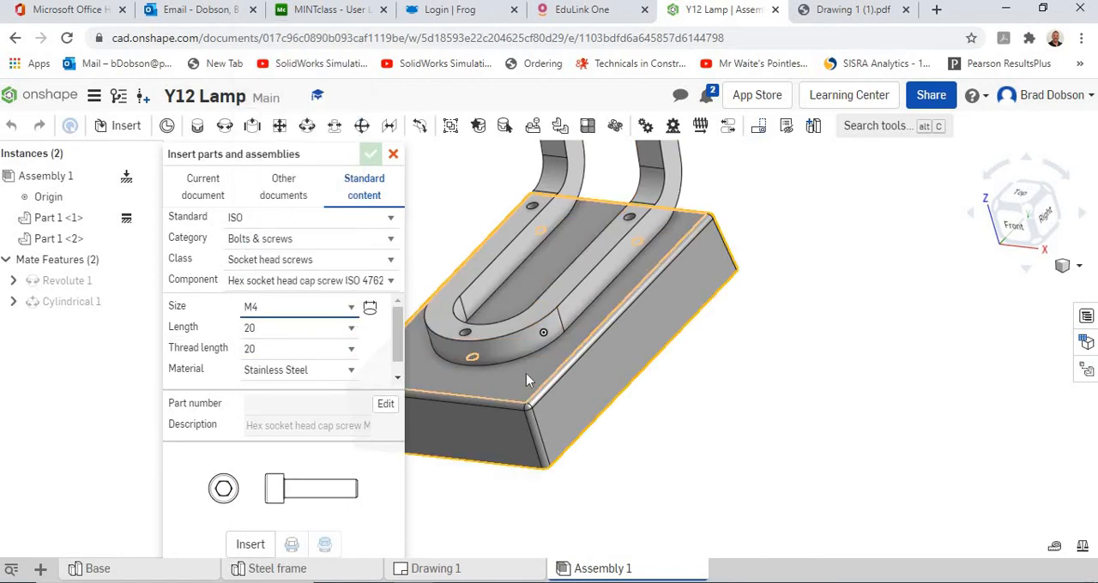
Step: Set the cap screw's length and thread length to 25, with Stainless Steel as the material
left_click(355, 330)
left_click(297, 491)
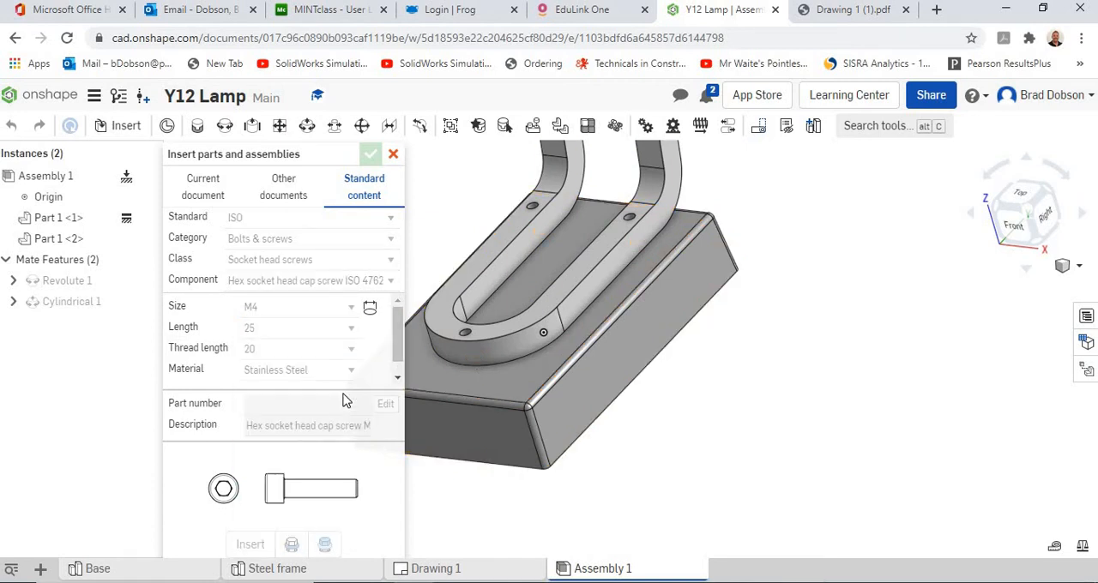
left_click(350, 354)
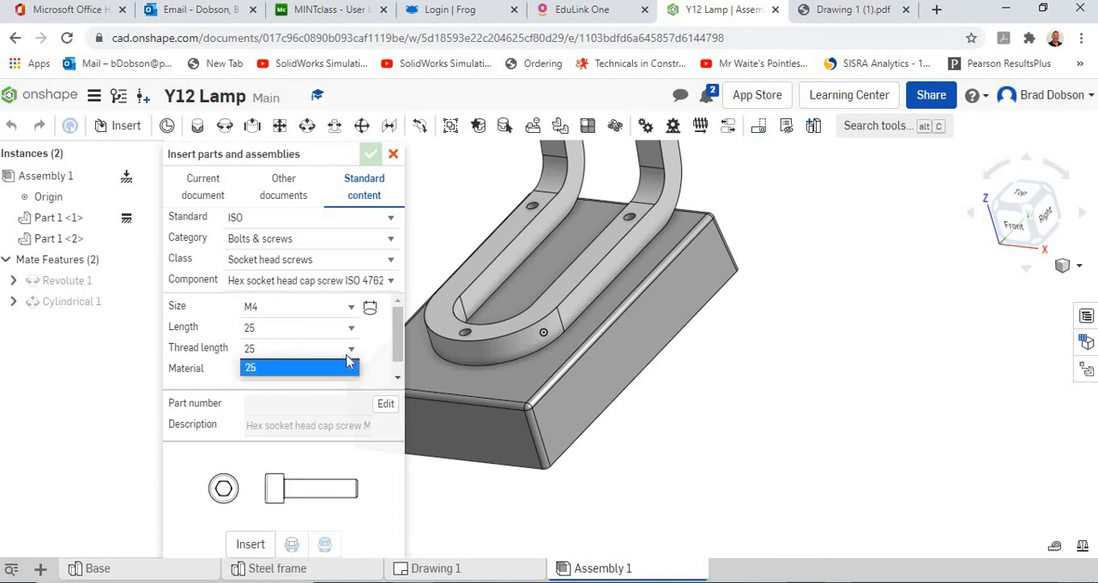
left_click(347, 364)
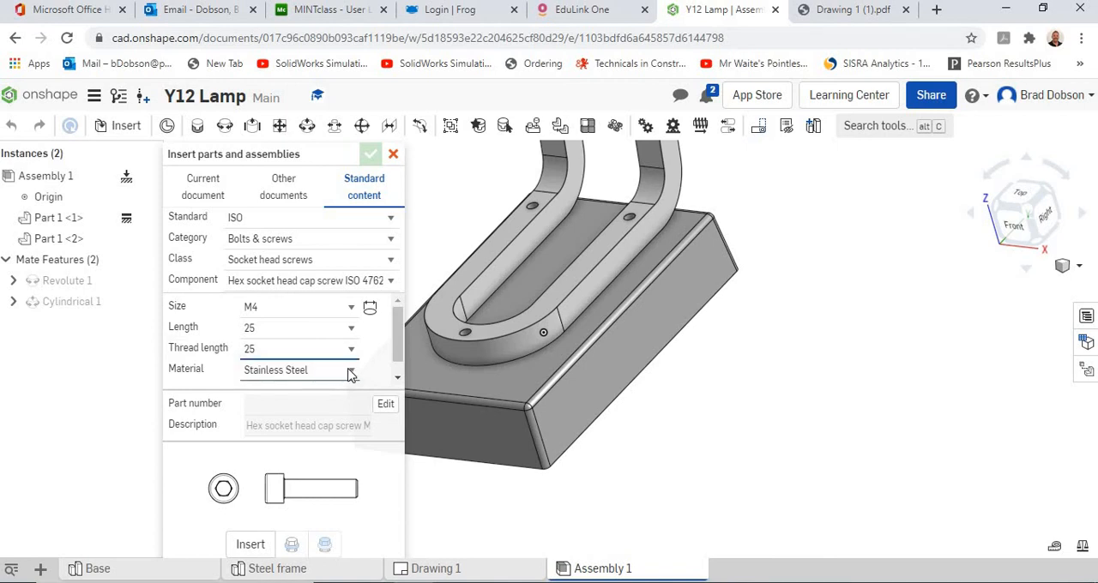
left_click(349, 373)
scroll(294, 208, "down", 1)
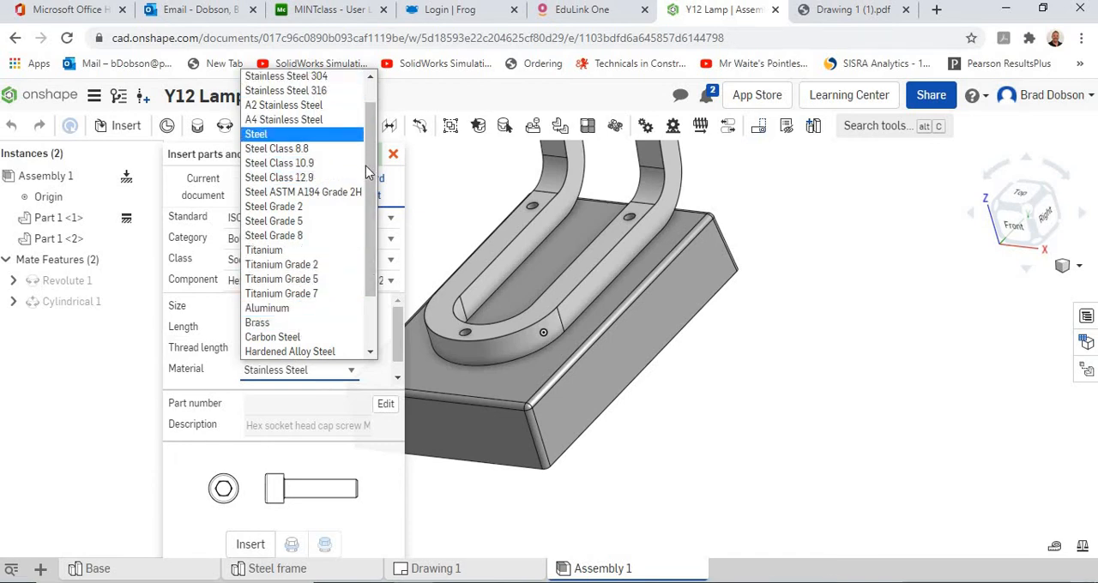
scroll(375, 153, "up", 2)
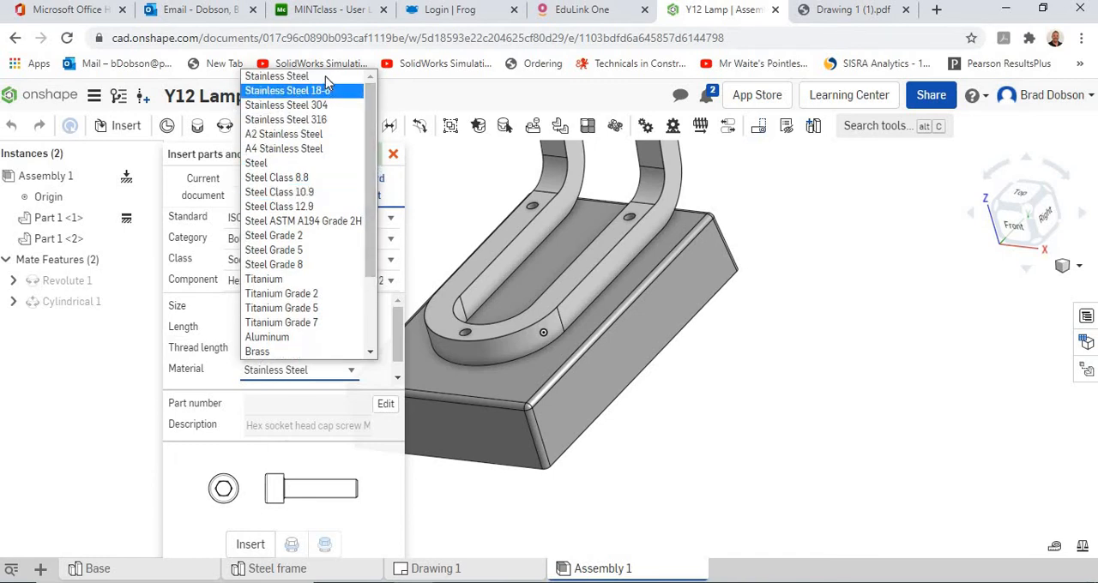
left_click(283, 90)
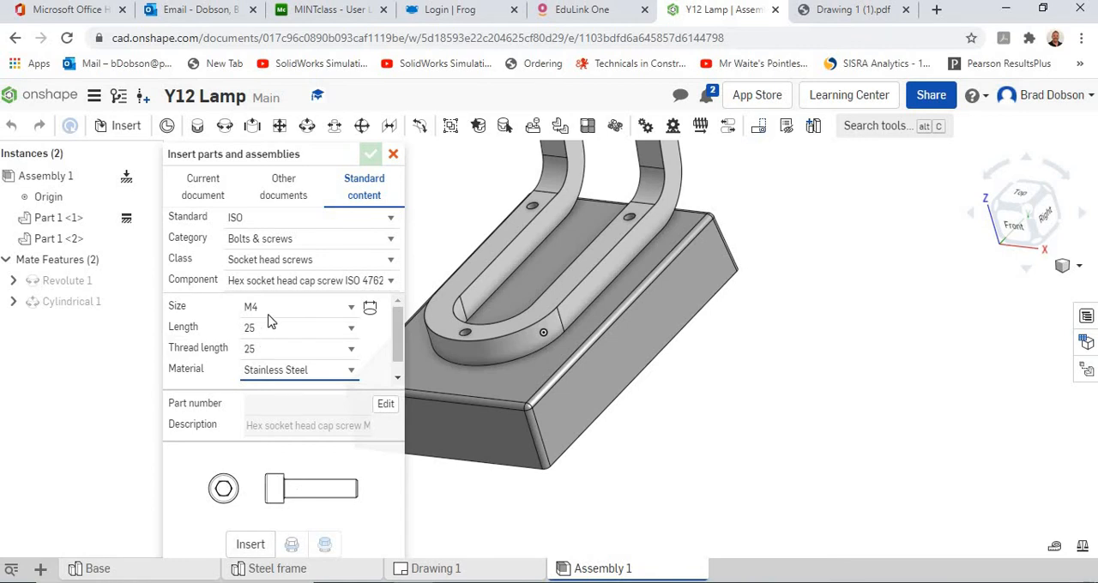
Step: Insert an M4 cap screw and snap it into the hole at the steel frame's curved front end
left_click(248, 548)
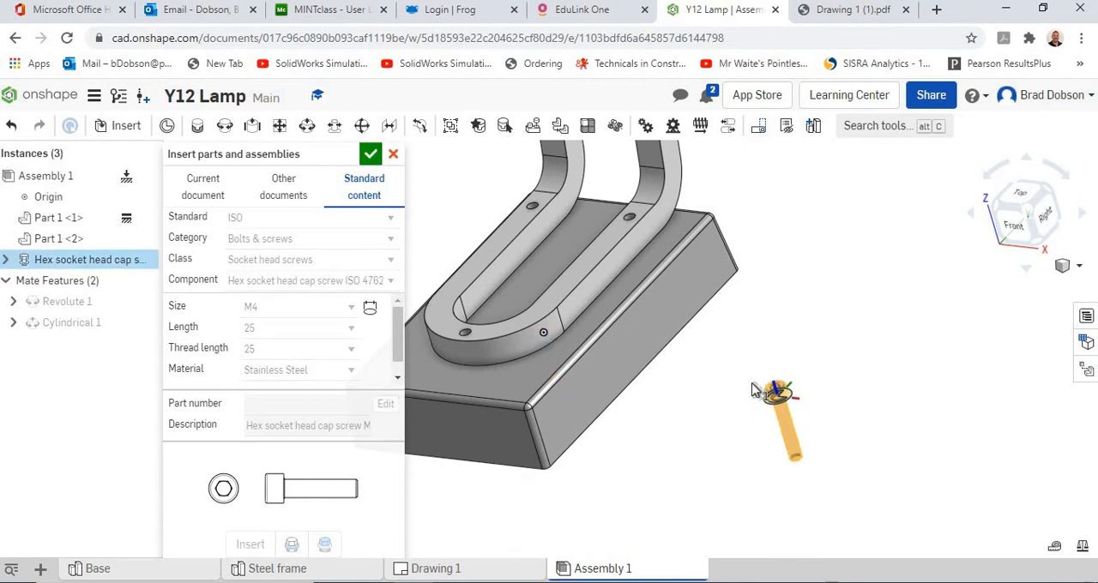
scroll(729, 386, "down", 2)
scroll(721, 395, "up", 5)
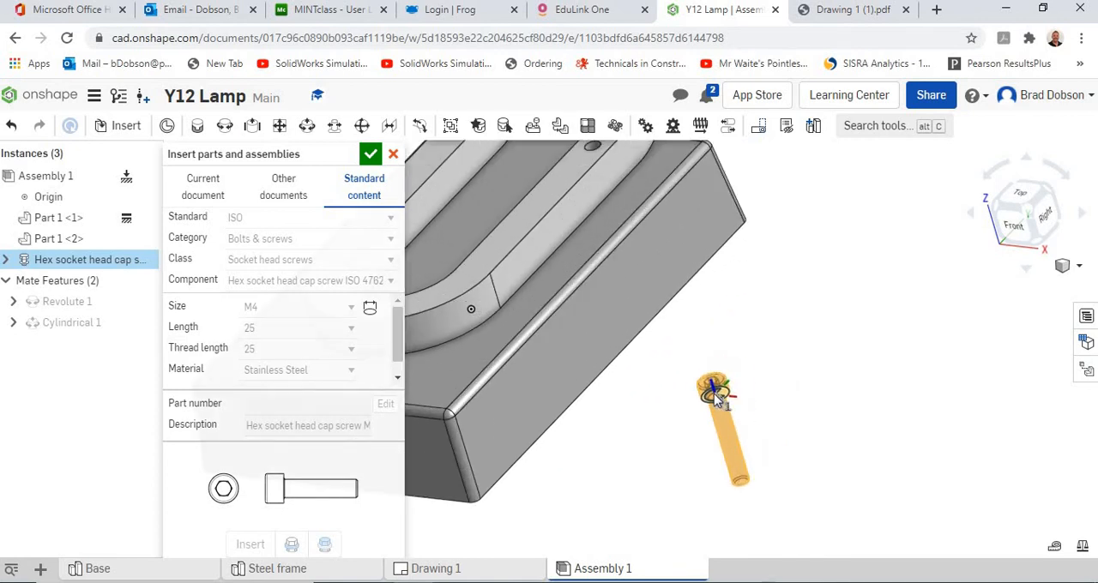
scroll(716, 395, "up", 2)
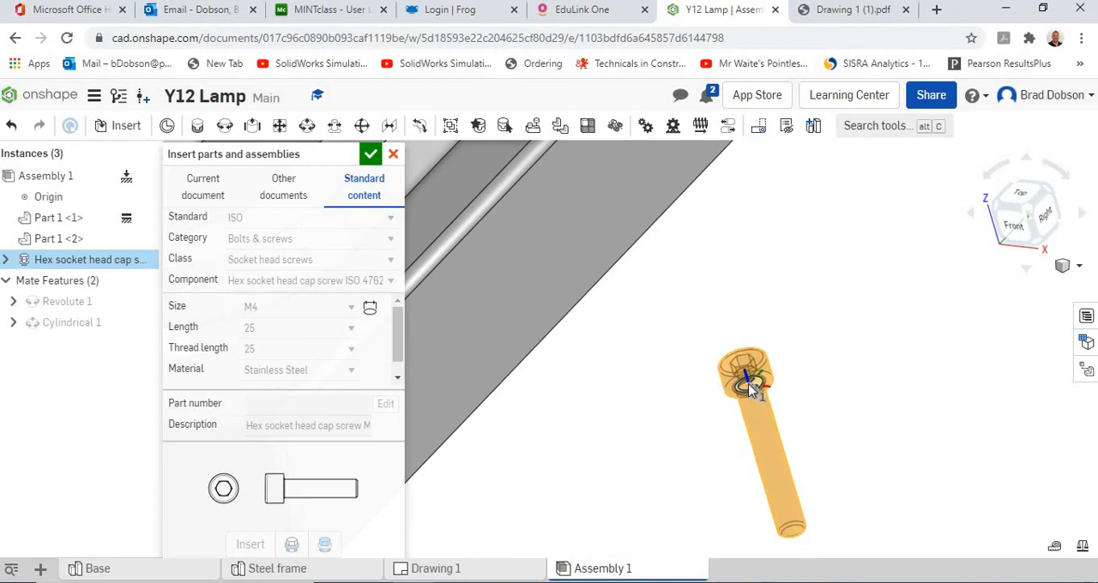
scroll(750, 387, "up", 2)
scroll(749, 386, "down", 6)
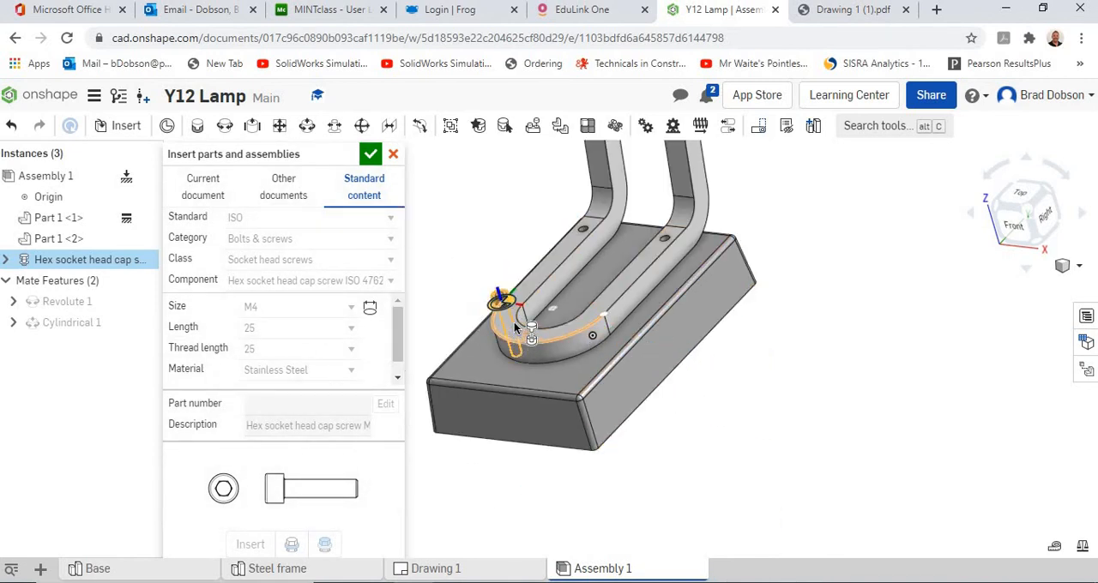
scroll(515, 324, "up", 5)
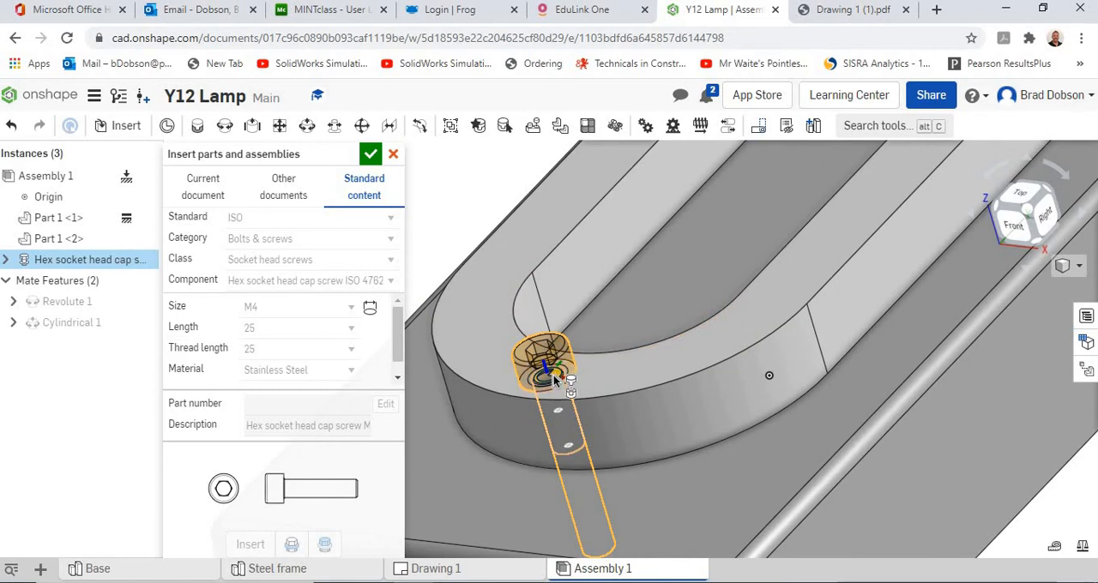
left_click(556, 382)
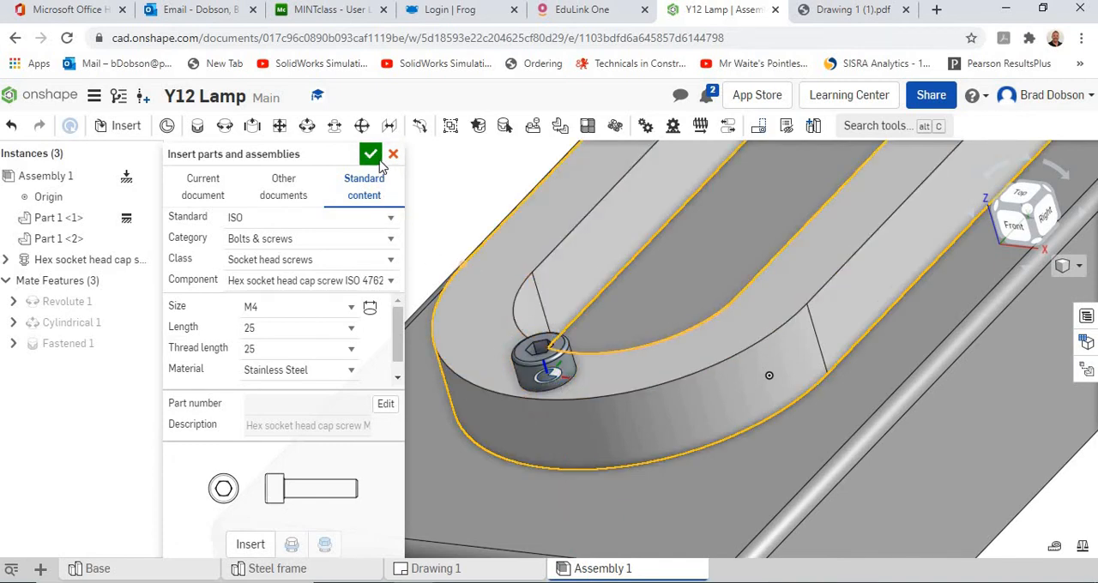
Step: Insert a second M4 cap screw into the frame hole beside the right upright
left_click(258, 551)
scroll(581, 441, "down", 4)
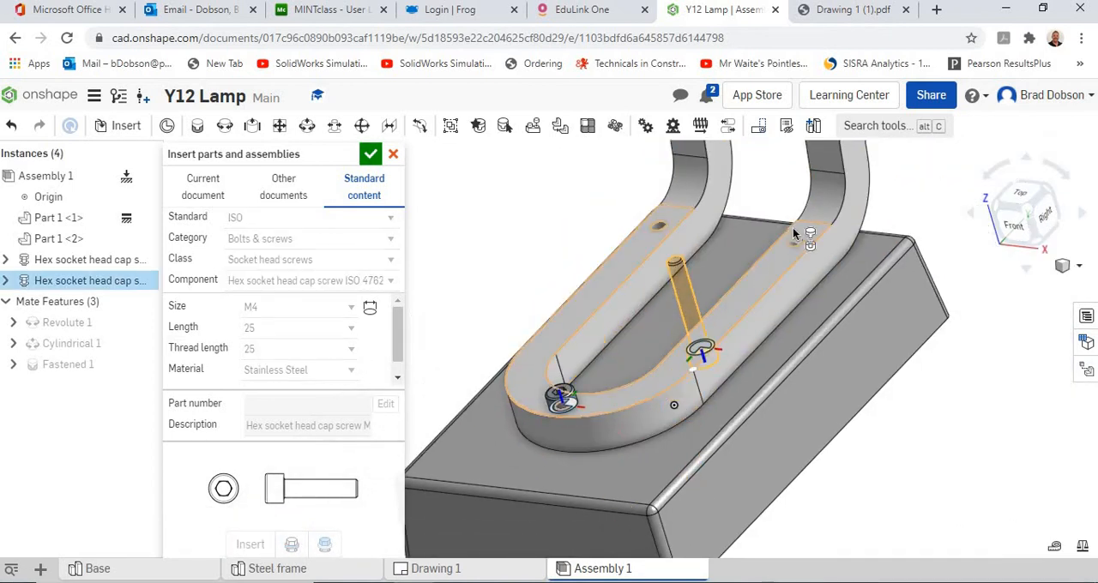
scroll(785, 236, "up", 5)
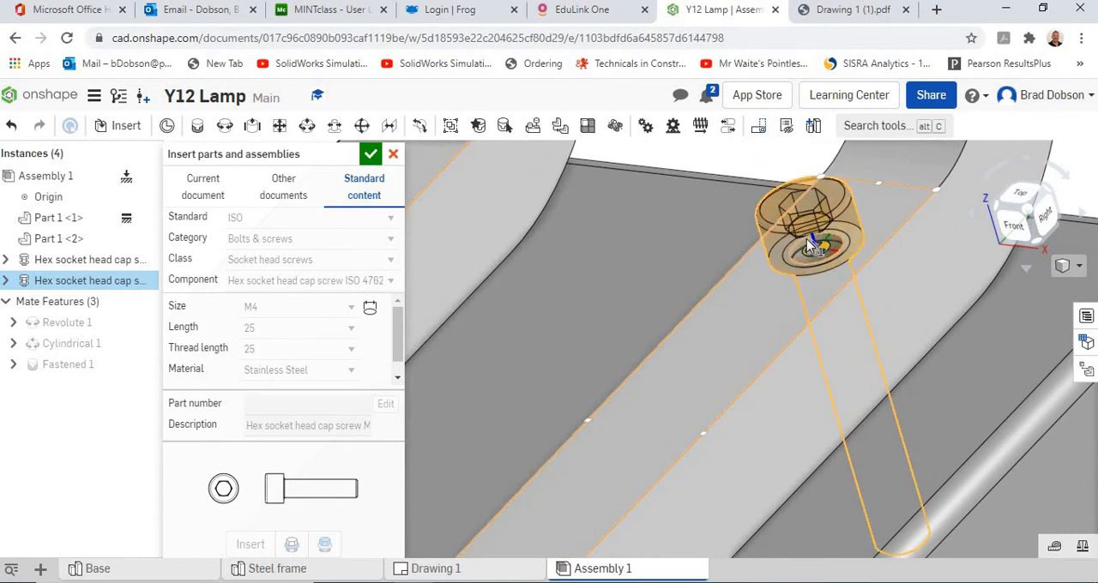
left_click(806, 238)
Step: Insert a third M4 cap screw into the frame hole beside the left upright and finish inserting parts
left_click(251, 544)
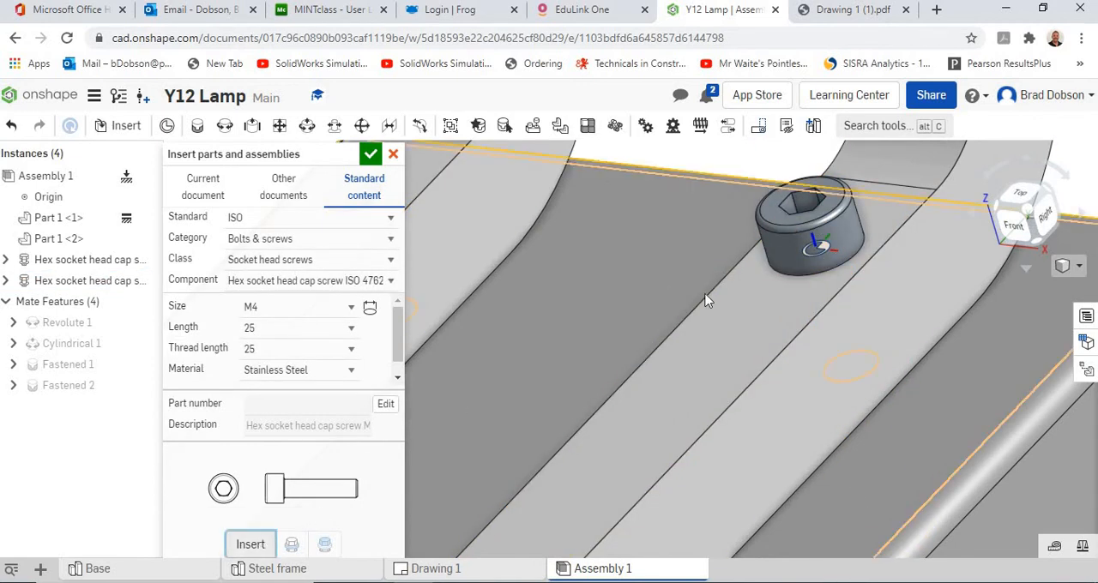
scroll(677, 296, "down", 3)
scroll(658, 279, "down", 2)
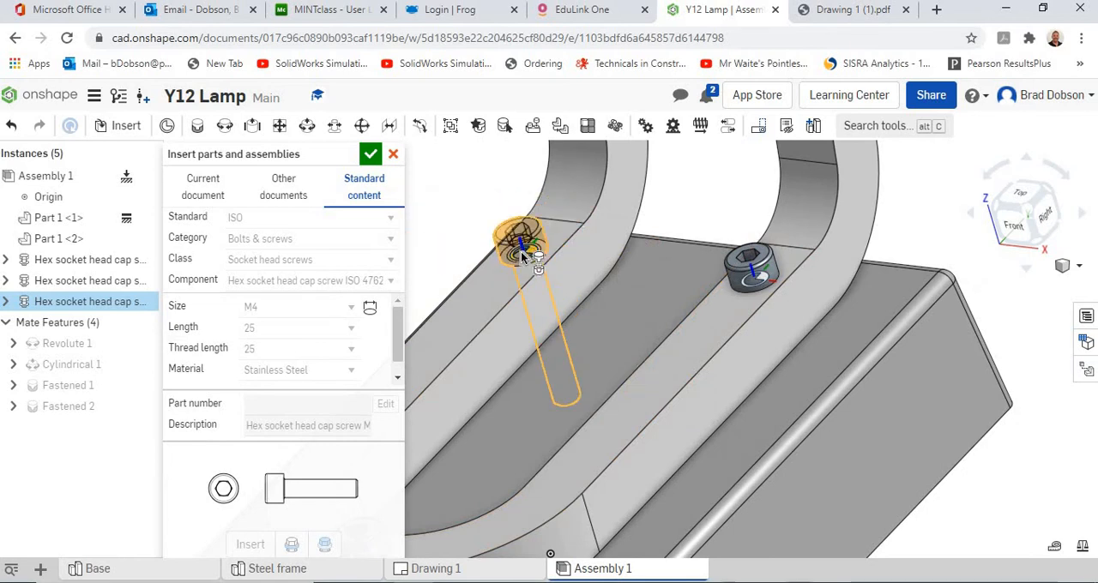
left_click(521, 251)
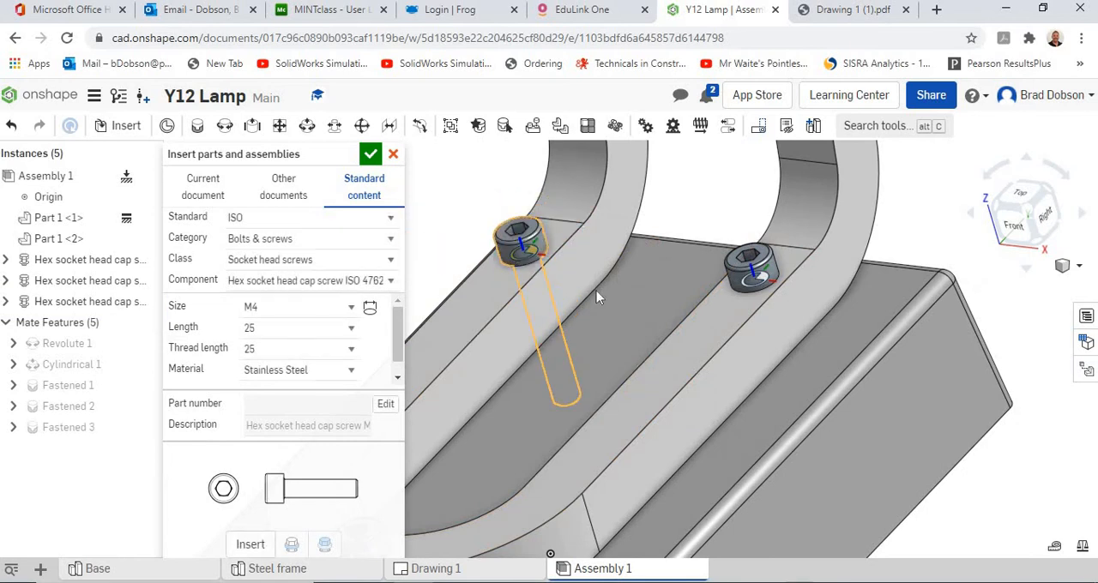
left_click(371, 154)
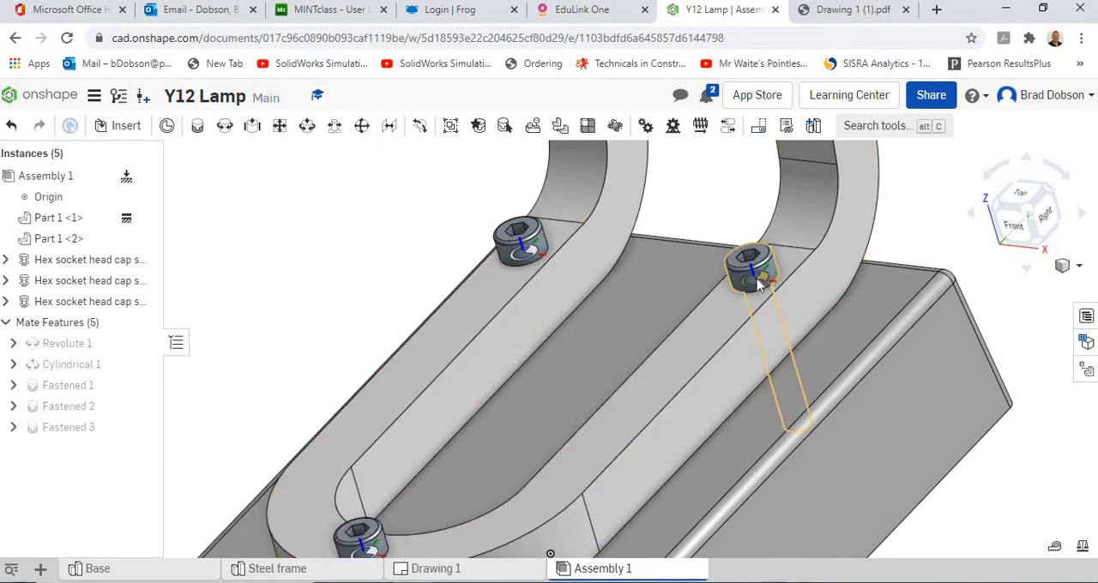
Step: Hide all mate connectors shown on the cap screws
scroll(758, 286, "down", 2)
scroll(759, 288, "up", 5)
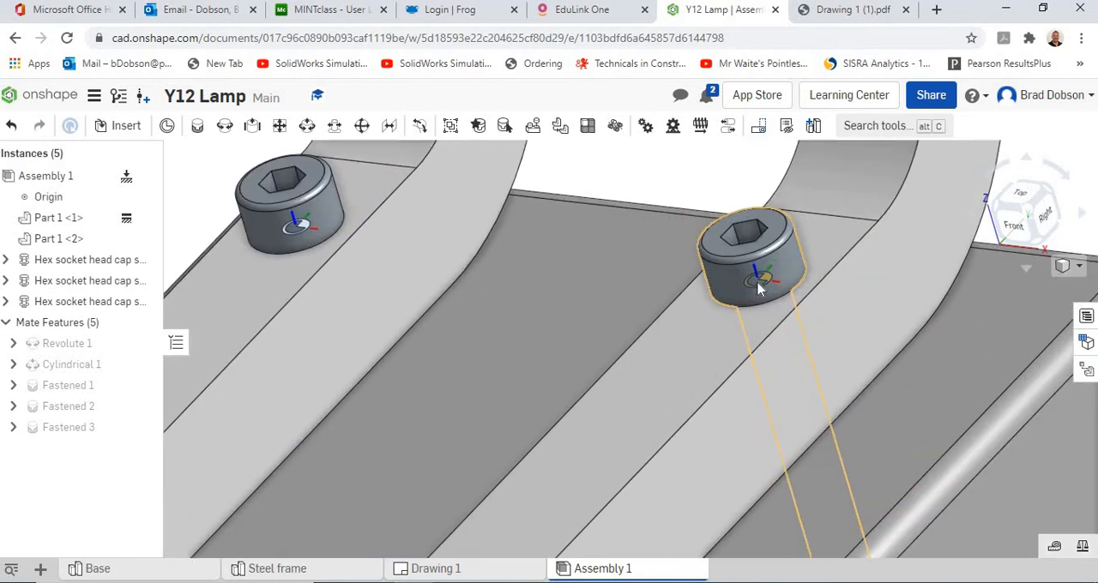
right_click(764, 286)
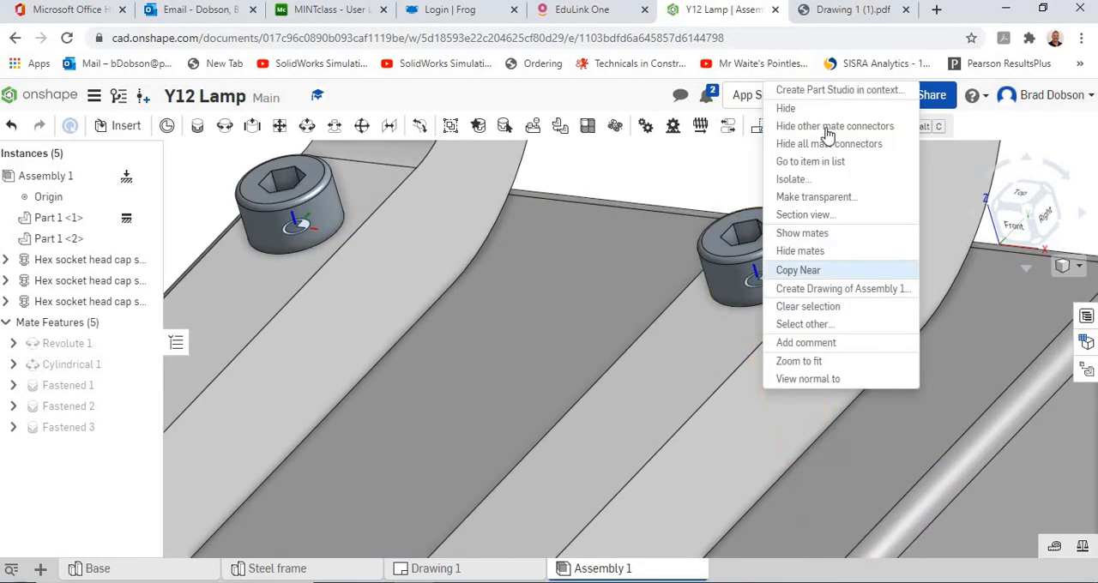
left_click(807, 144)
Step: Hide the assembly's origin point near the front of the steel frame and check the fastened base from several angles
scroll(821, 397, "down", 5)
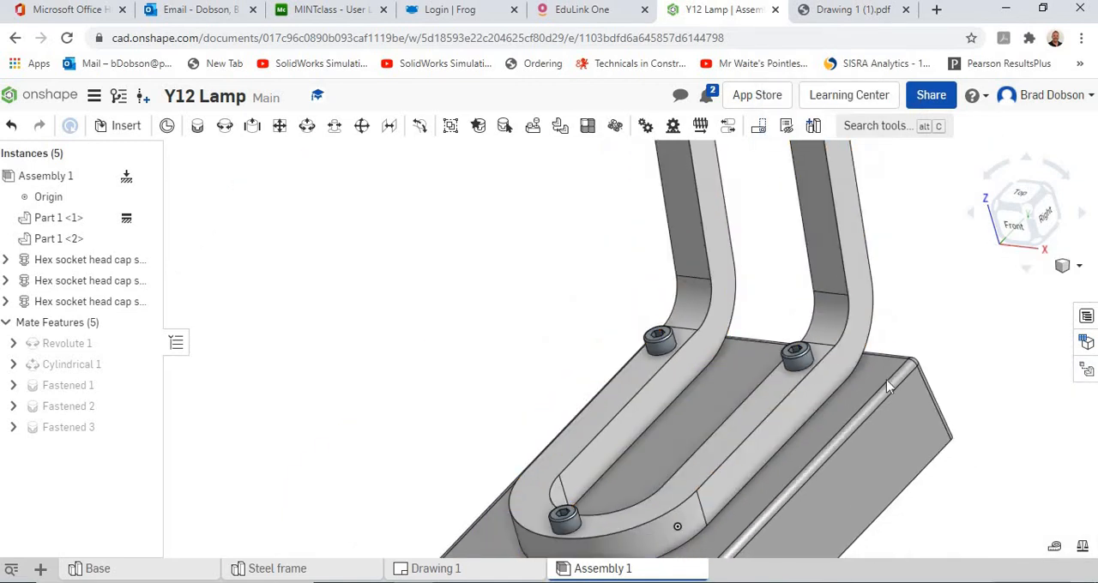
middle_click_drag(887, 380, 766, 253)
right_click_drag(766, 253, 805, 276)
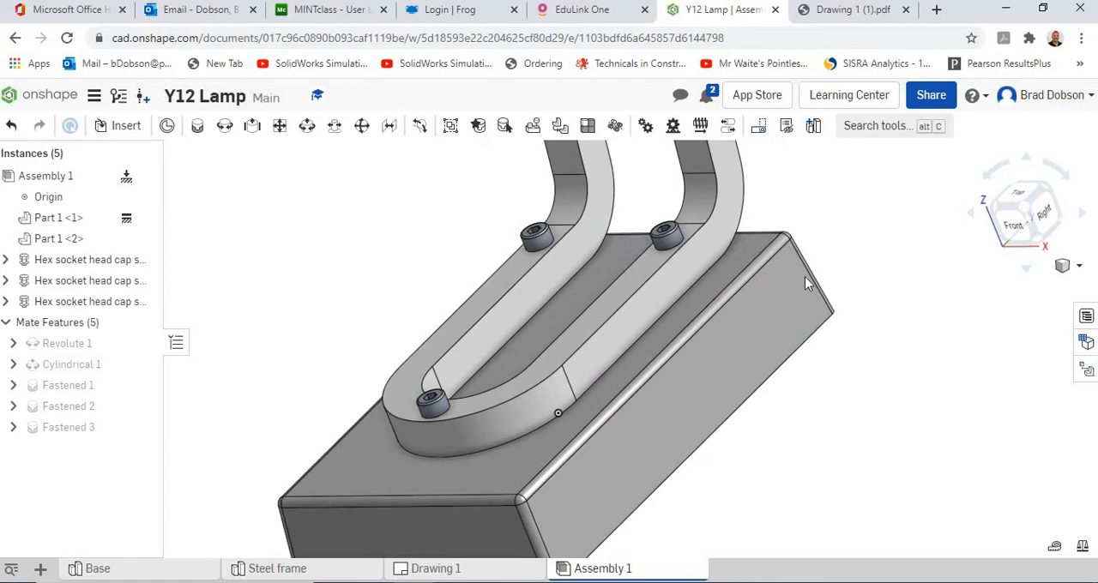
right_click(558, 418)
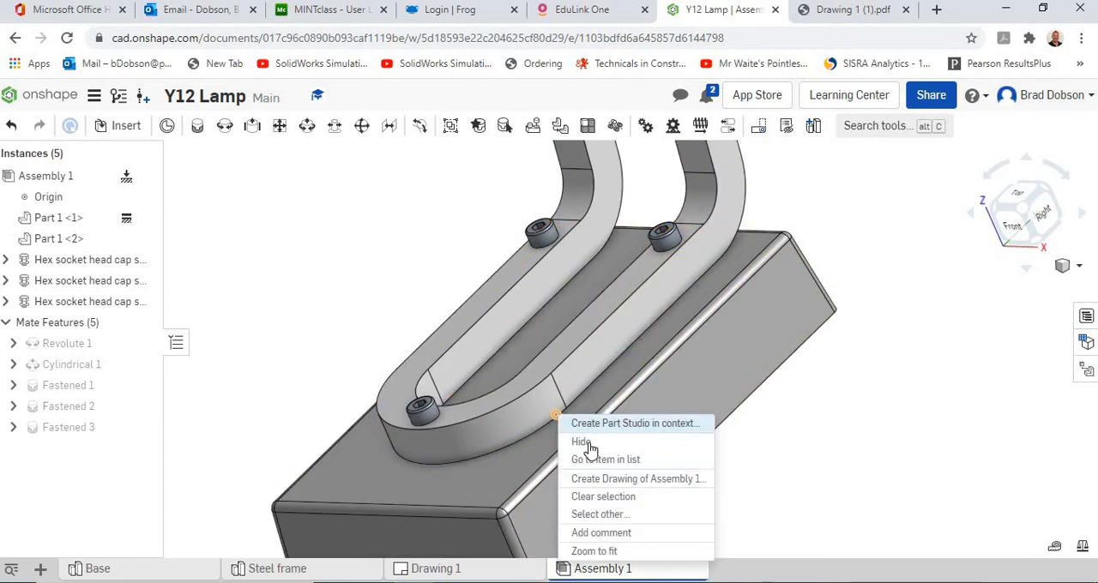
left_click(790, 427)
right_click_drag(770, 454, 811, 441)
scroll(811, 439, "up", 2)
scroll(810, 438, "down", 3)
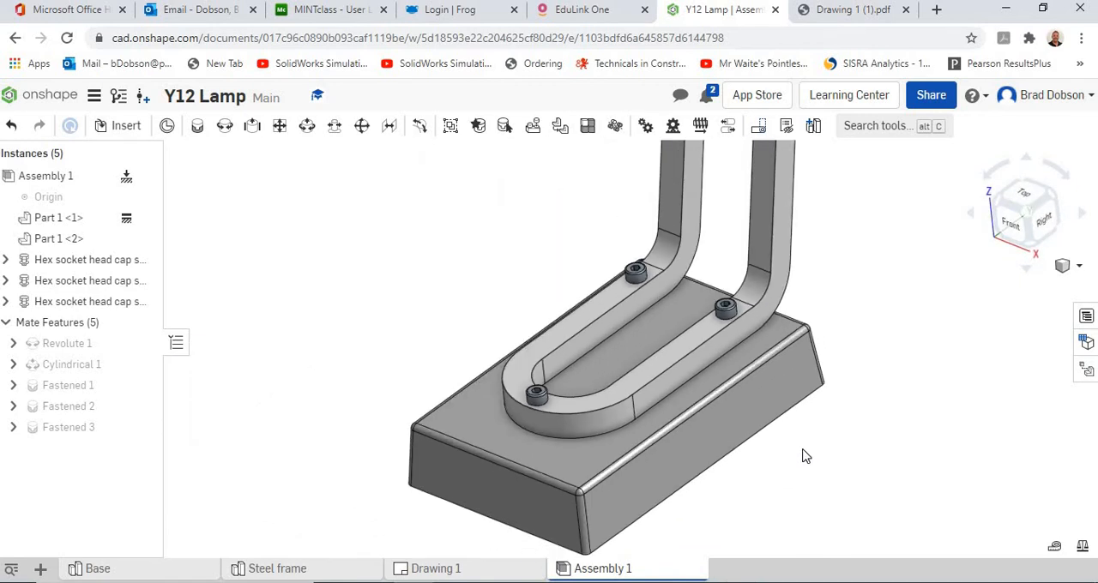
middle_click_drag(801, 454, 787, 405)
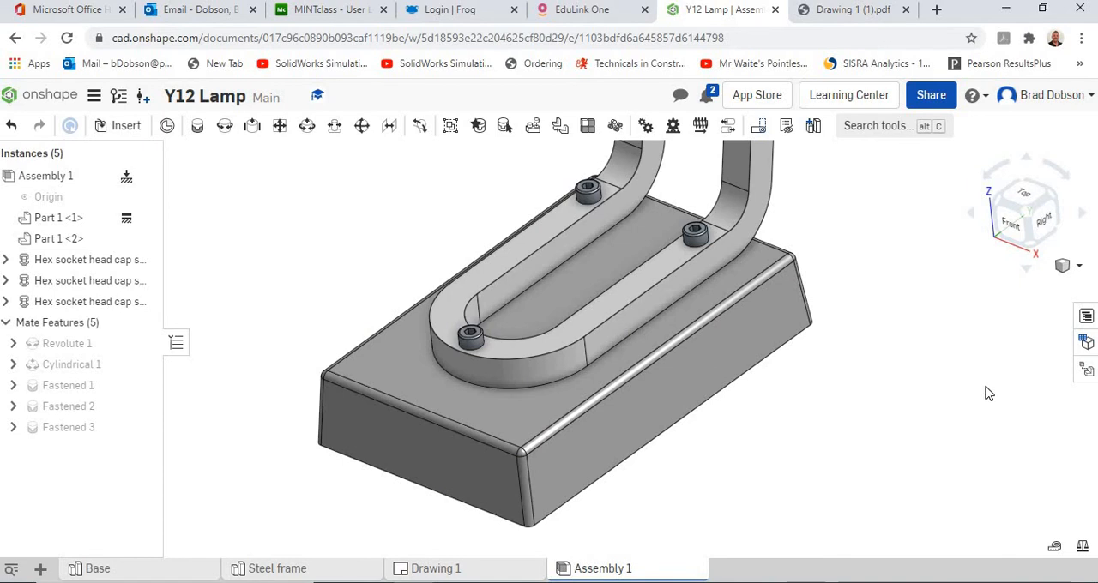
Step: Add an exploded view to the assembly and explode the front cap screw about 65 mm straight up from the frame
right_click_drag(877, 409, 850, 410)
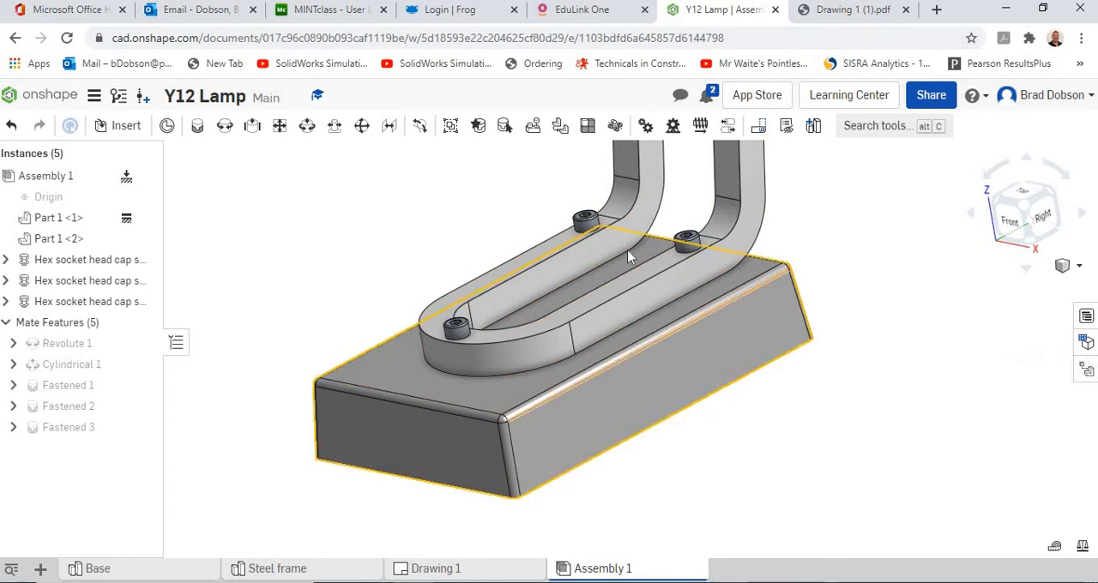
left_click(1087, 371)
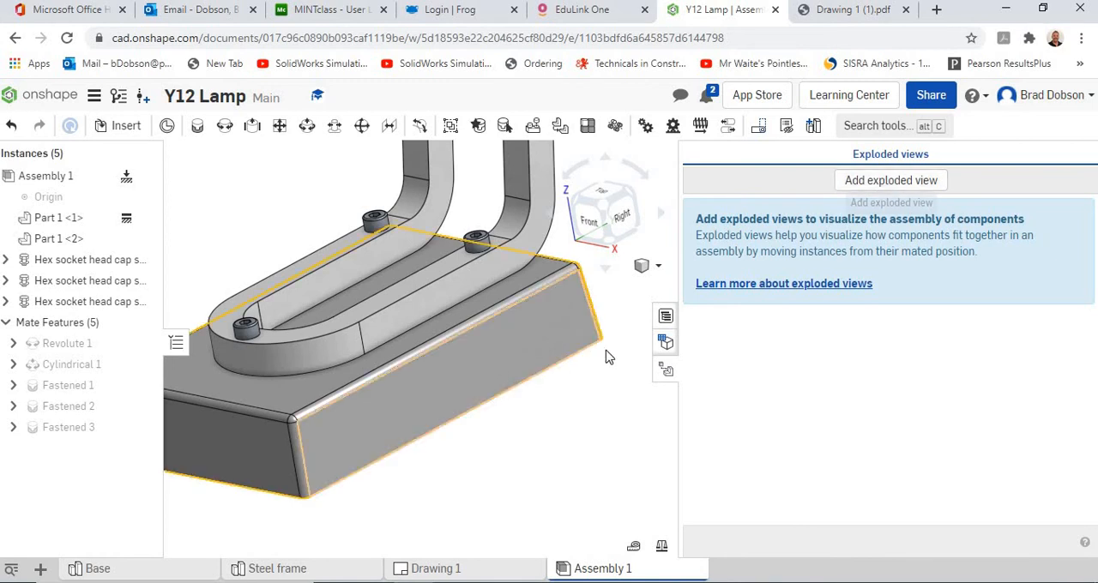
left_click(869, 182)
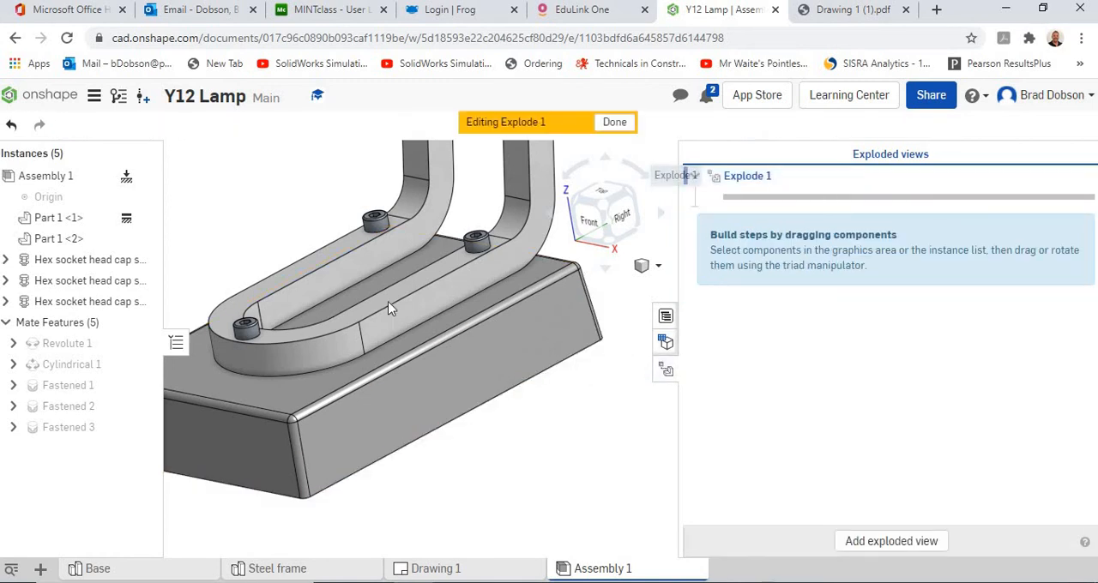
scroll(468, 403, "down", 3)
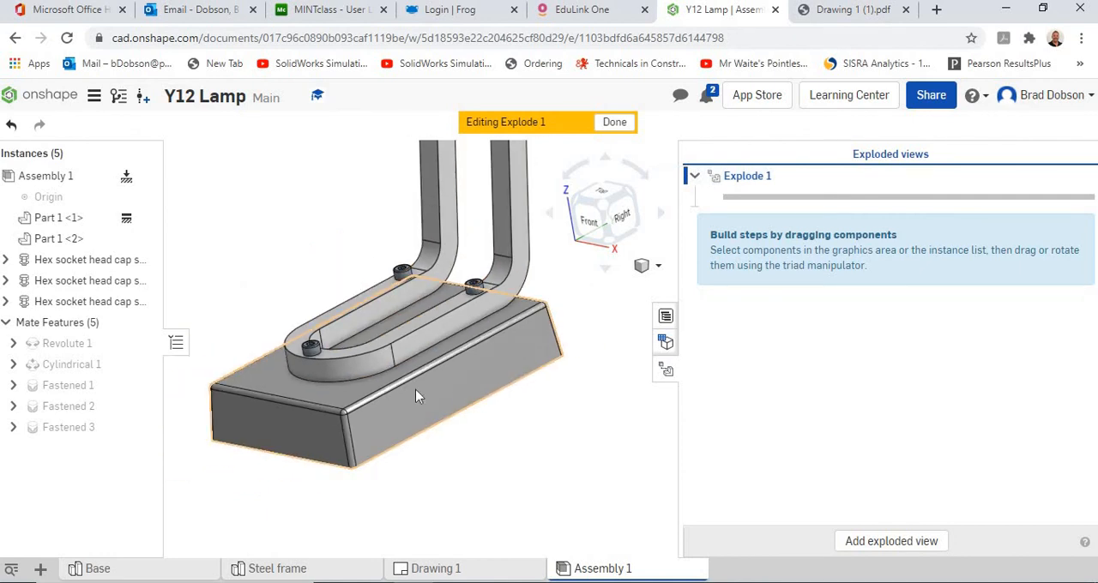
left_click(311, 351)
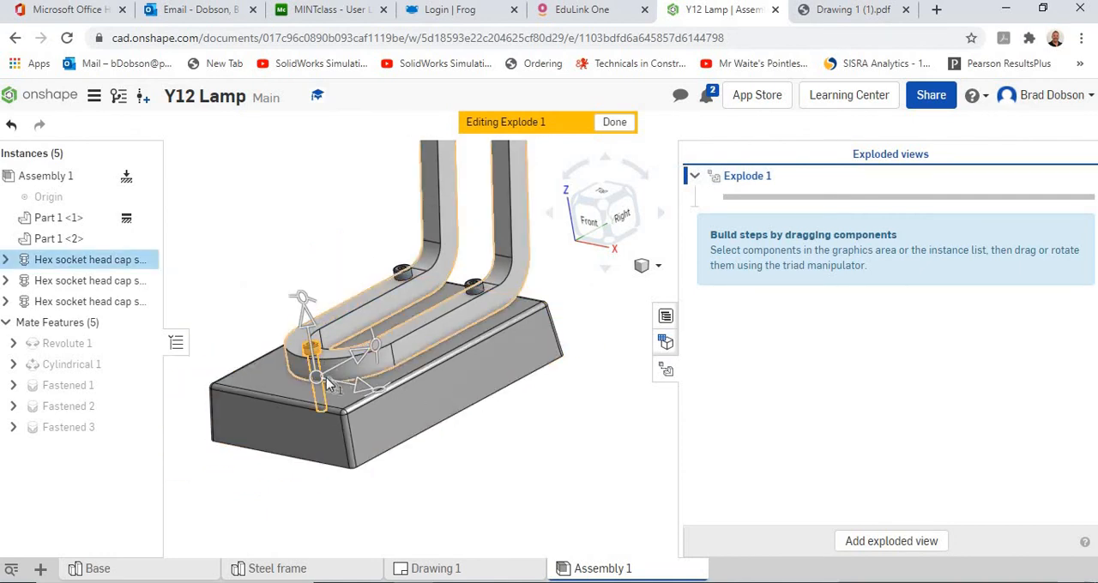
left_click_drag(307, 324, 283, 175)
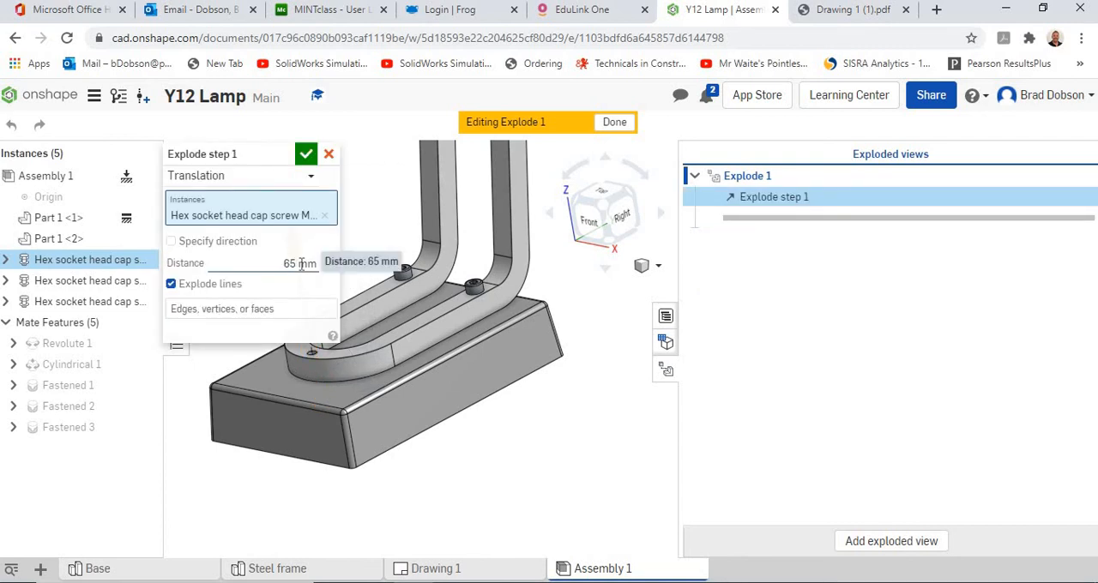
left_click(307, 157)
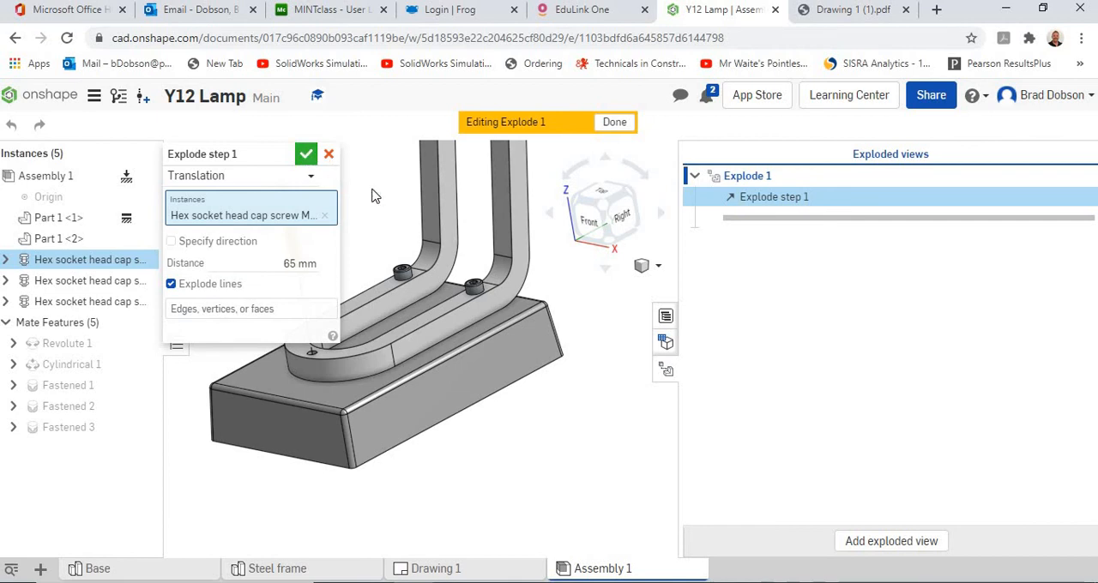
Step: Explode the cap screw beside the left upright 65 mm upward as a second explode step
left_click(403, 272)
left_click_drag(397, 251, 383, 150)
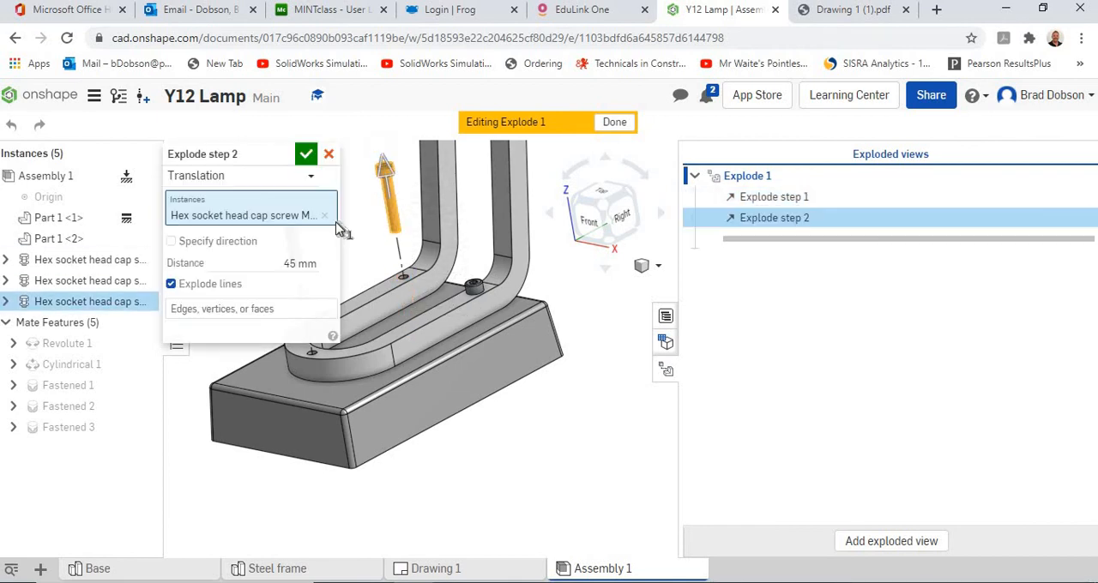
left_click(294, 263)
type("65")
key("Return")
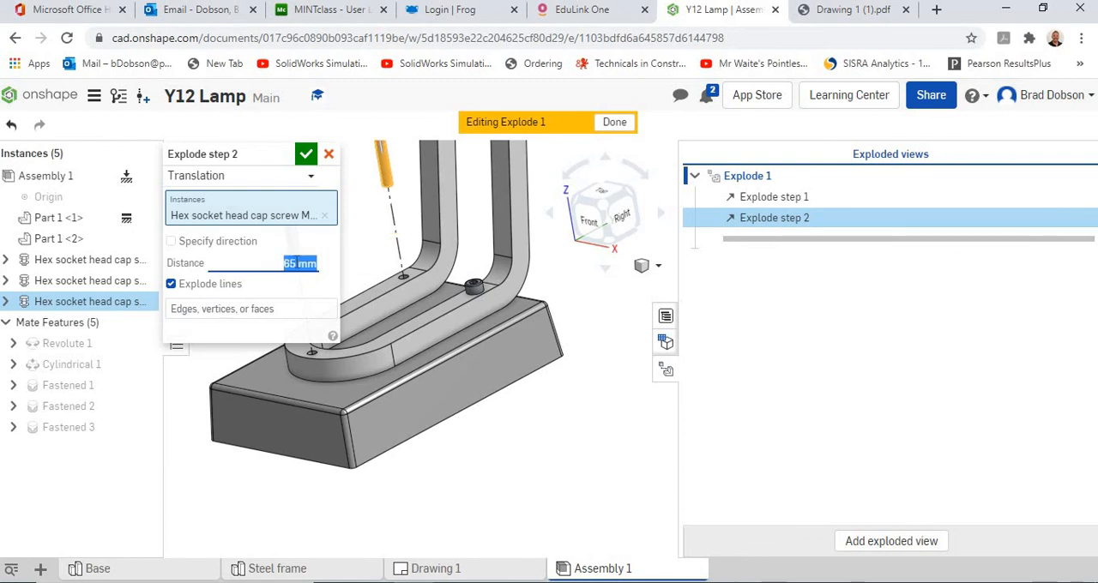
left_click(306, 155)
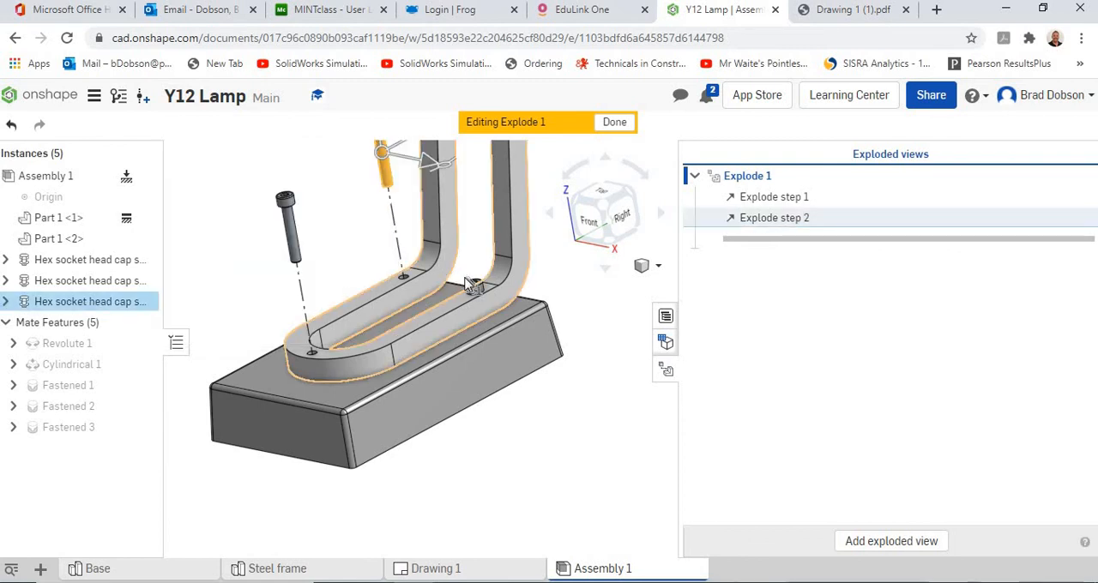
Step: Explode the cap screw beside the right upright 65 mm upward as a third explode step
left_click(473, 288)
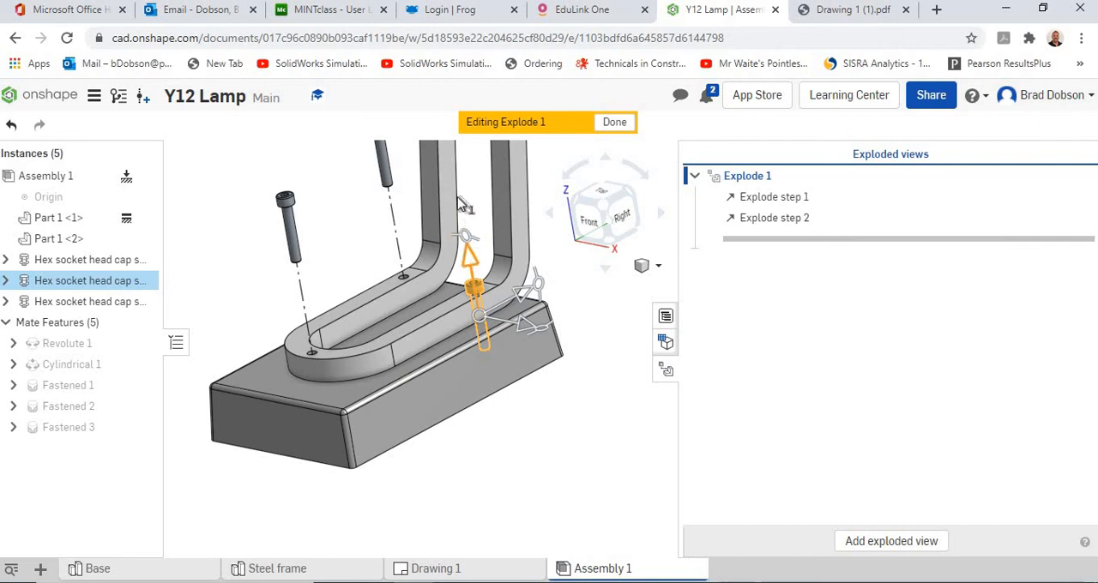
left_click_drag(460, 202, 457, 164)
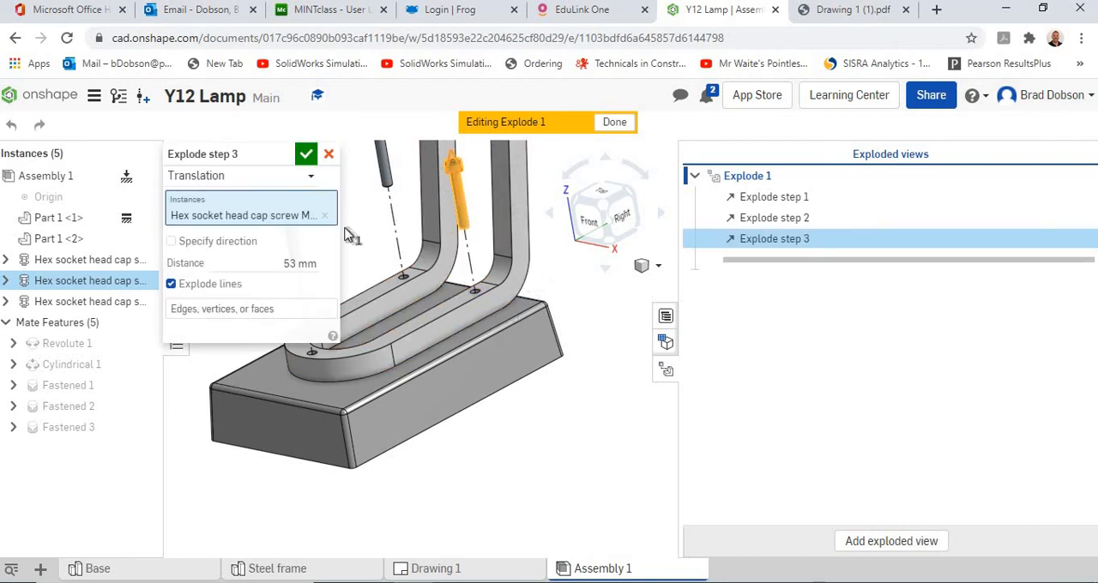
left_click(301, 265)
type("65")
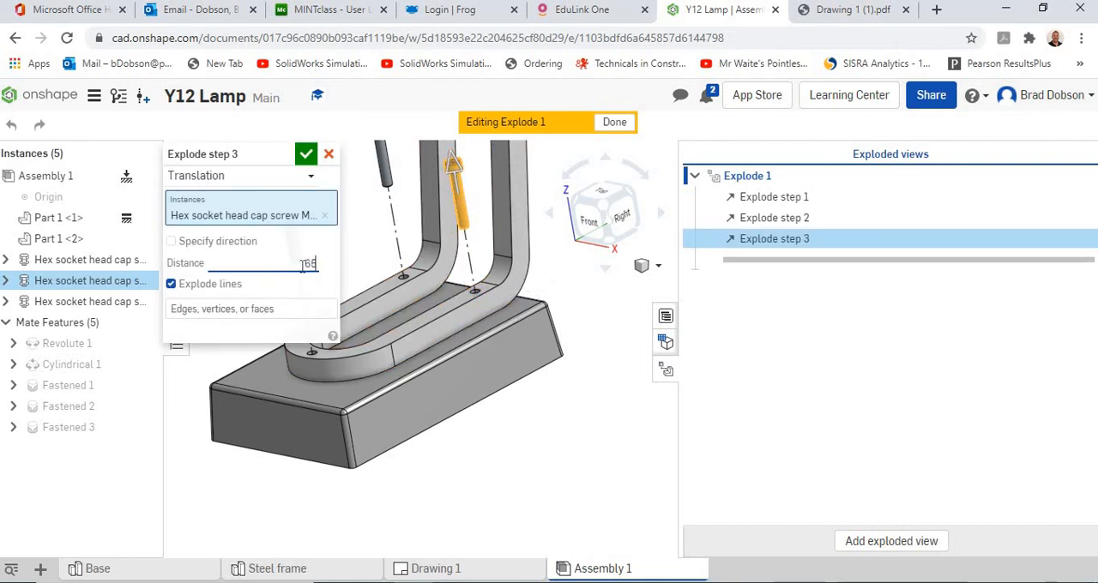
key("Return")
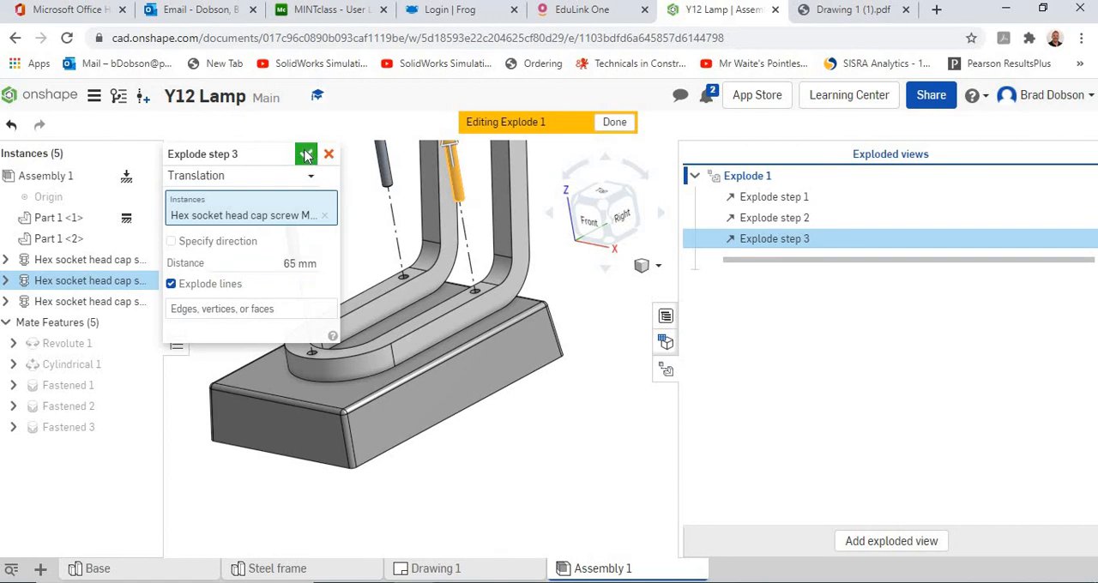
left_click(307, 155)
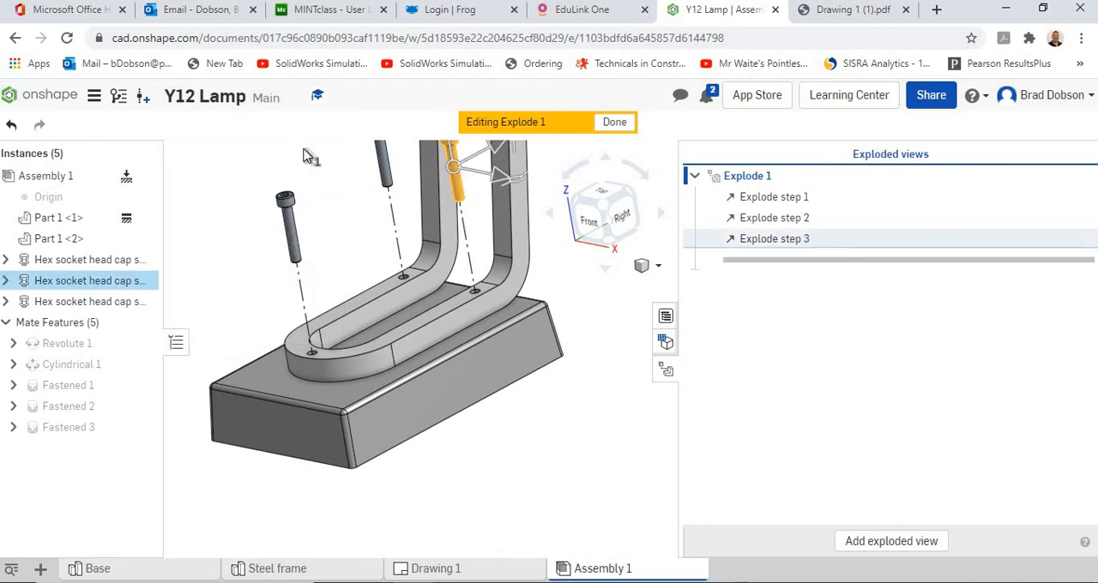
Step: Explode the steel frame 32.5 mm upward from the base as a fourth explode step and clear the selection
left_click(425, 343)
scroll(438, 347, "down", 3)
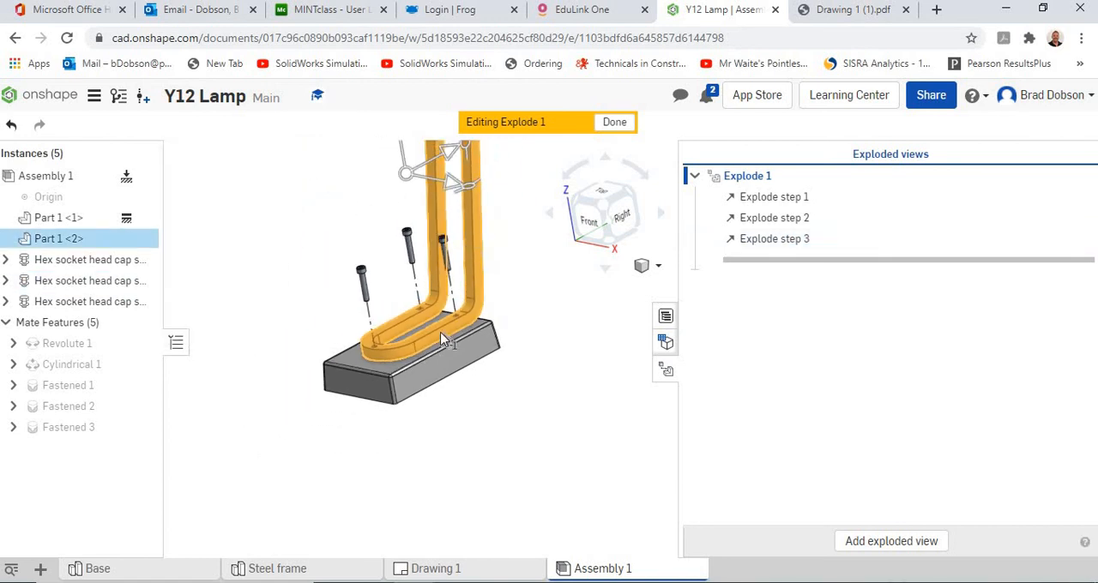
scroll(446, 245, "down", 2)
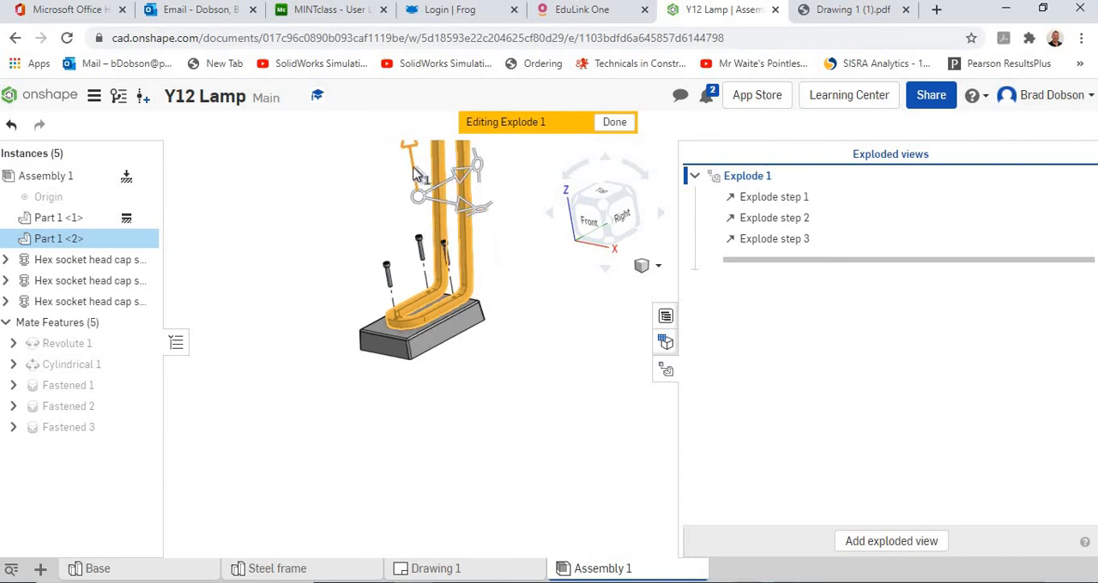
left_click_drag(414, 168, 410, 151)
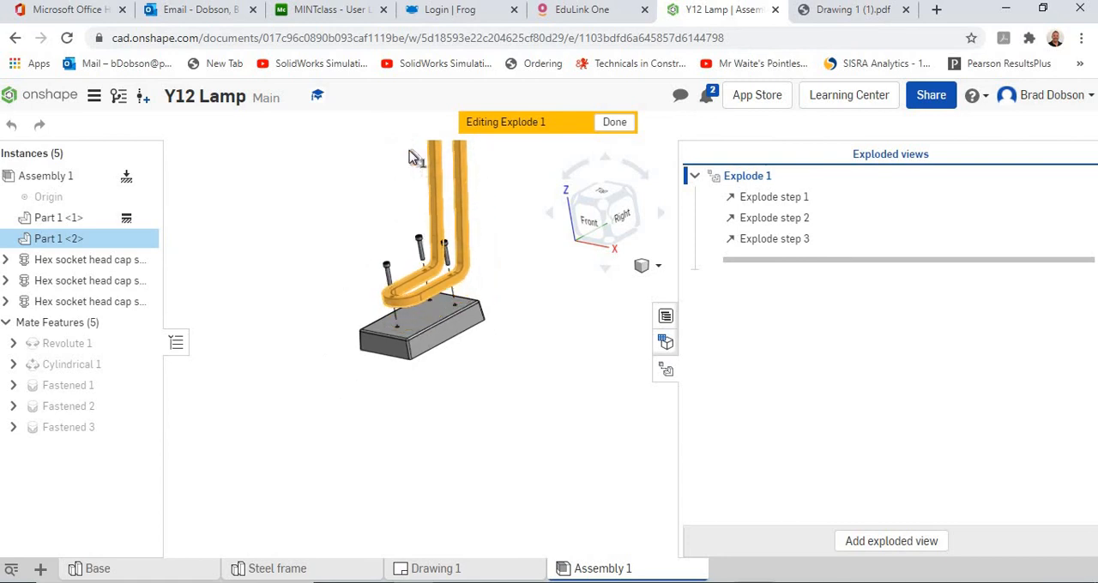
left_click(294, 262)
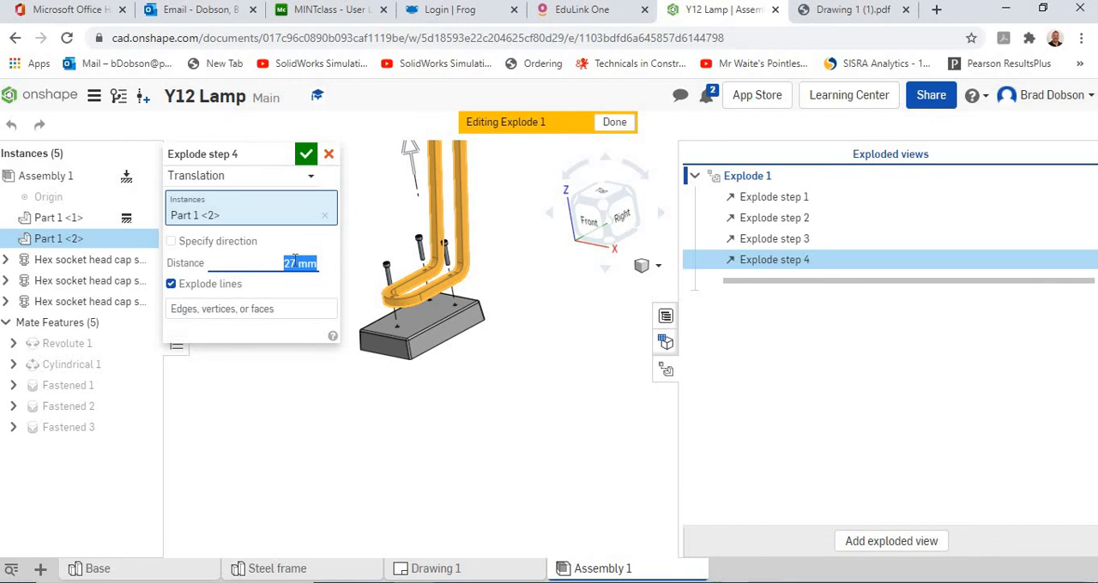
type("32.5")
key("Return")
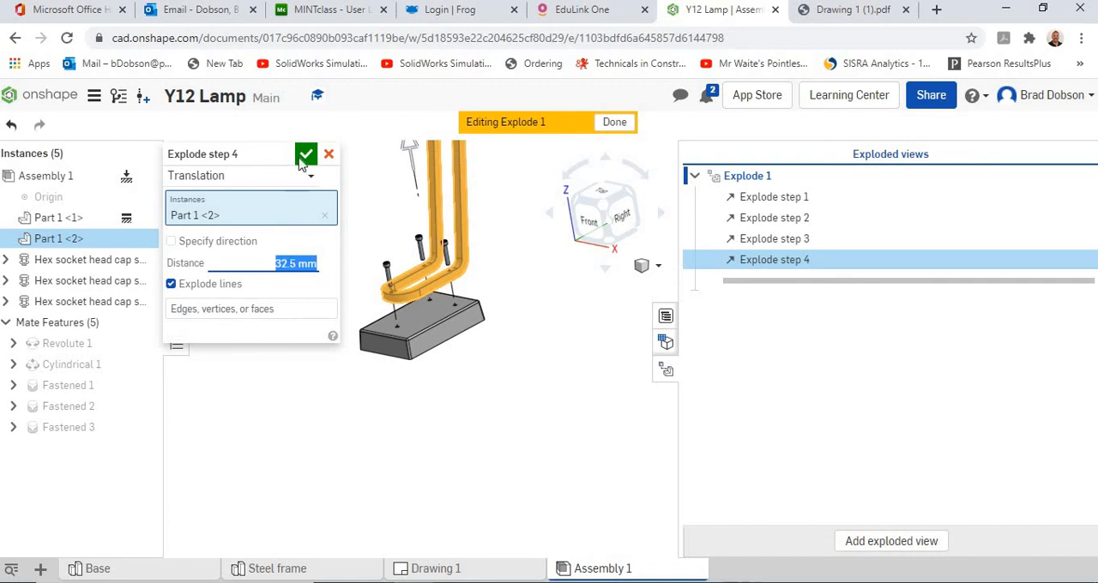
left_click(307, 153)
scroll(486, 348, "up", 5)
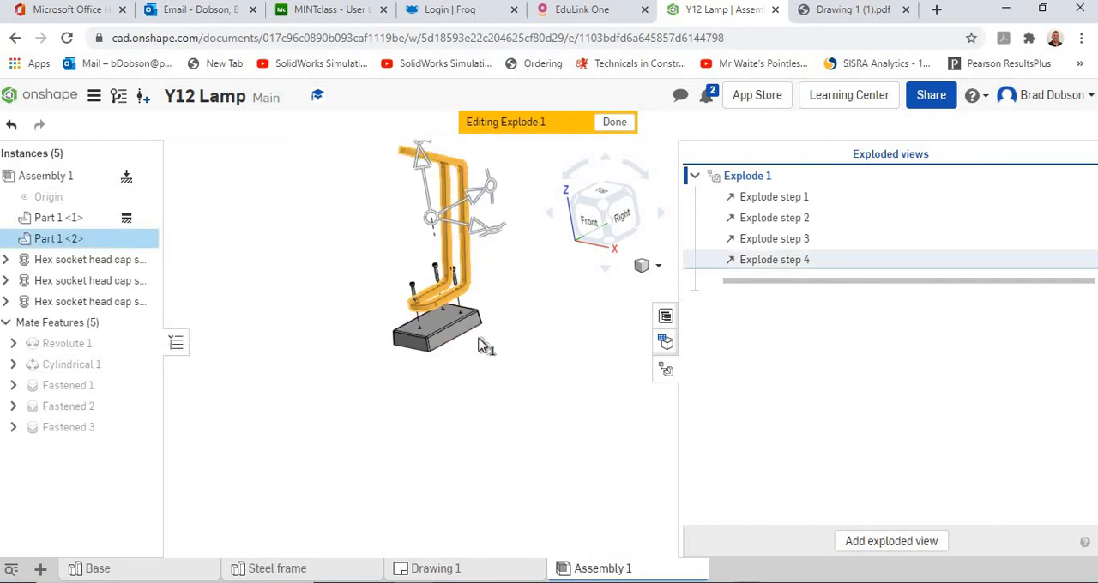
left_click(506, 382)
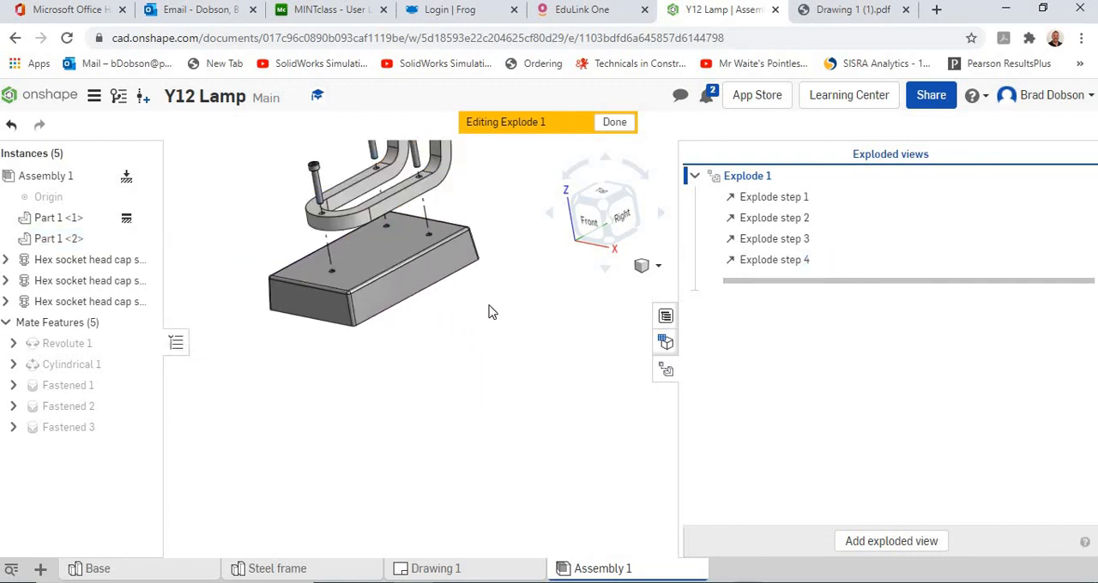
Step: Check the exploded screws, frame and base, finish editing Explode 1 and close the list of exploded views
scroll(481, 478, "down", 5)
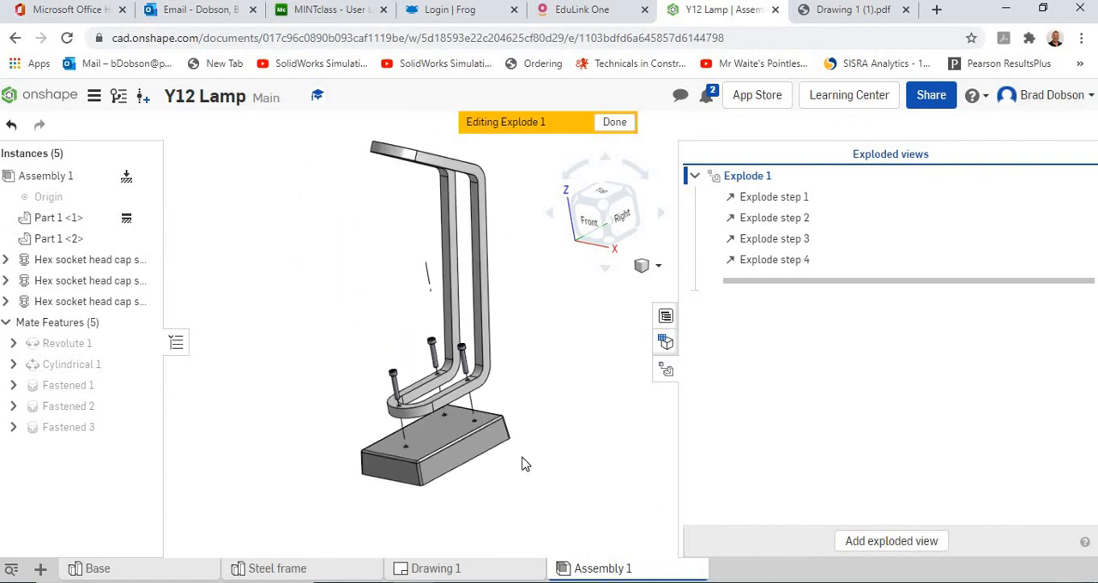
scroll(525, 464, "up", 3)
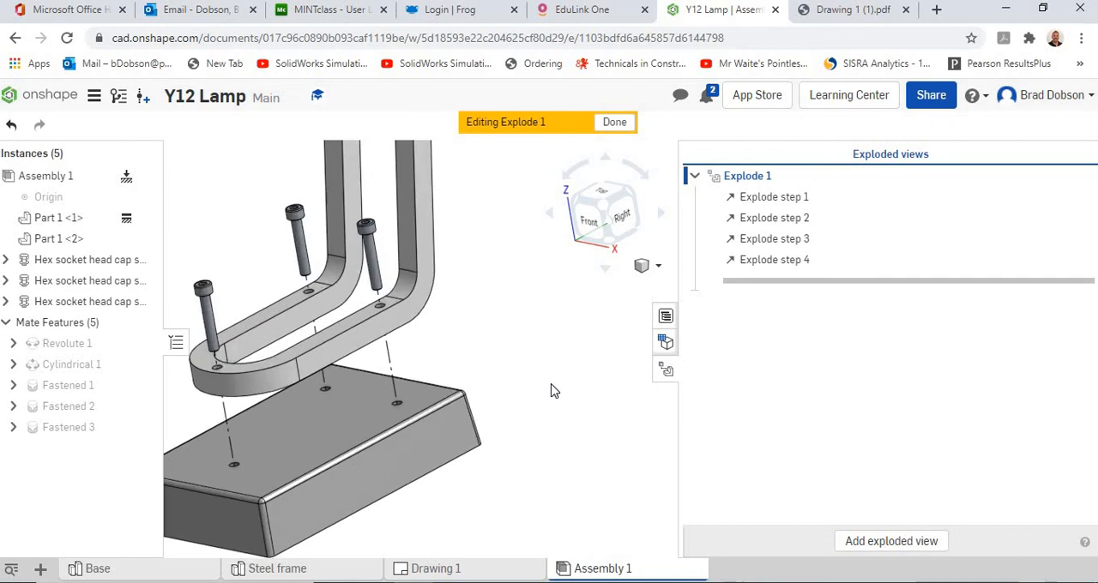
middle_click_drag(554, 378, 573, 363)
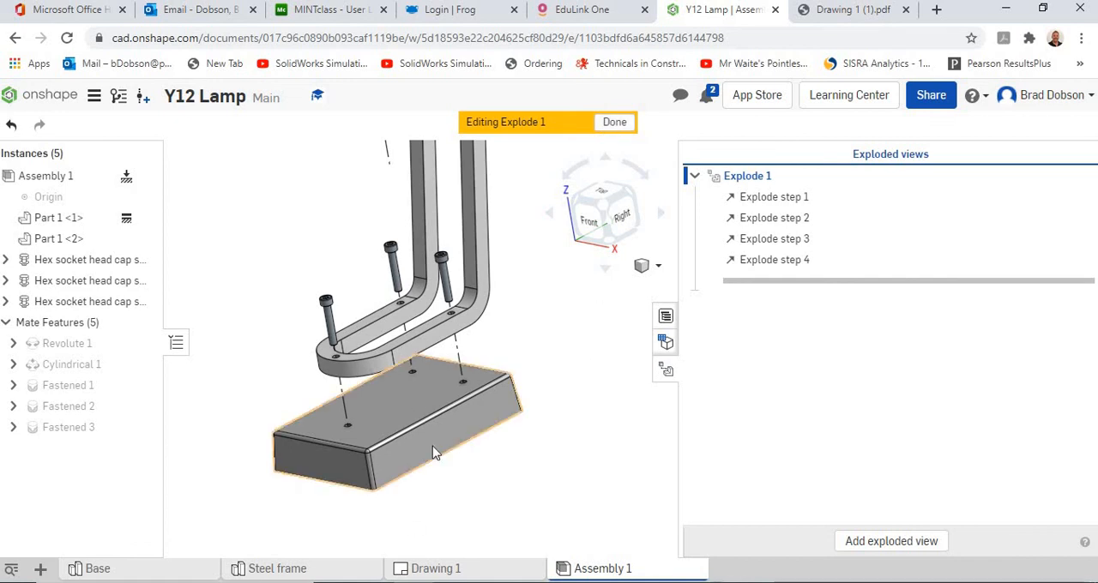
left_click(613, 123)
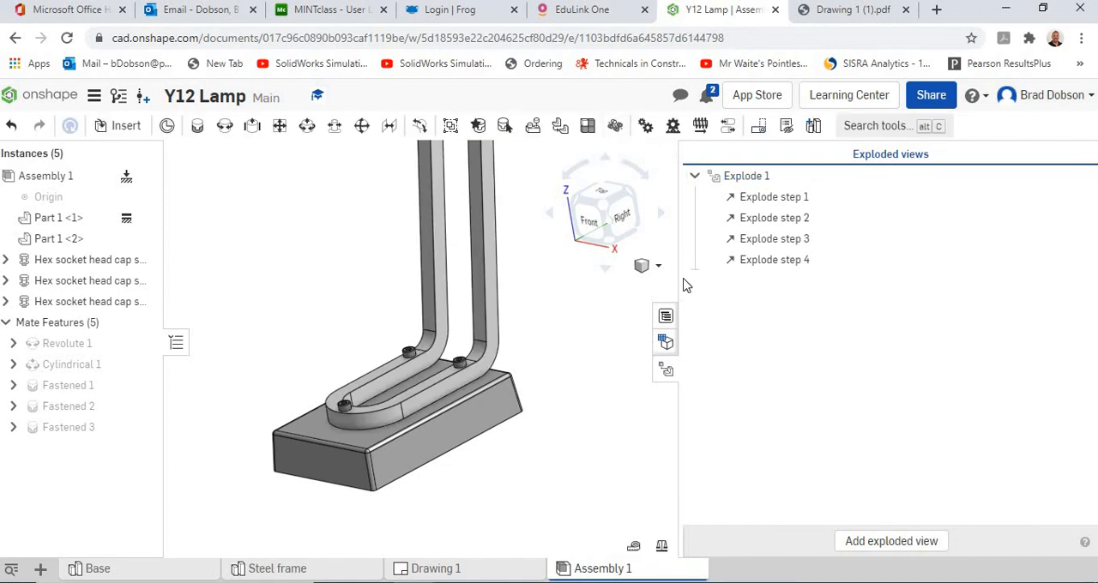
left_click(666, 370)
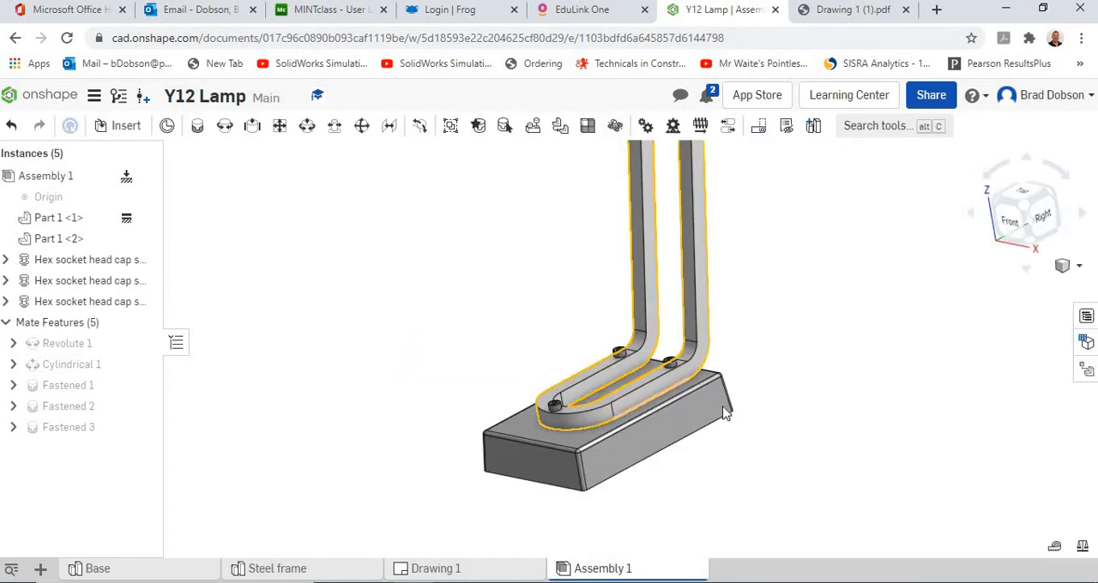
Step: Activate Explode 1 to view the exploded lamp, return to the assembled state and close the list of exploded views
left_click(1087, 373)
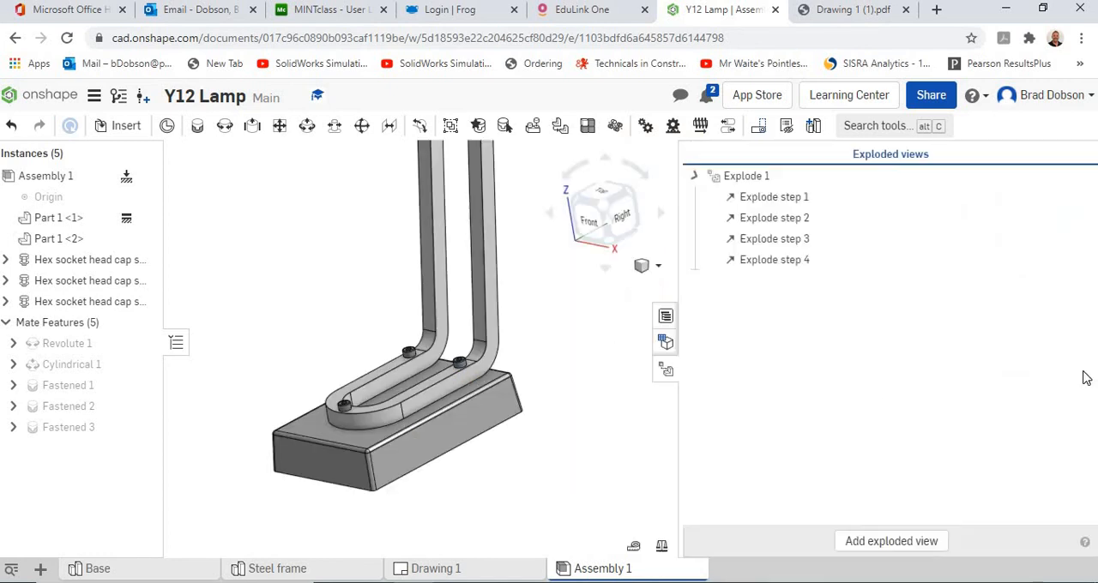
left_click(750, 180)
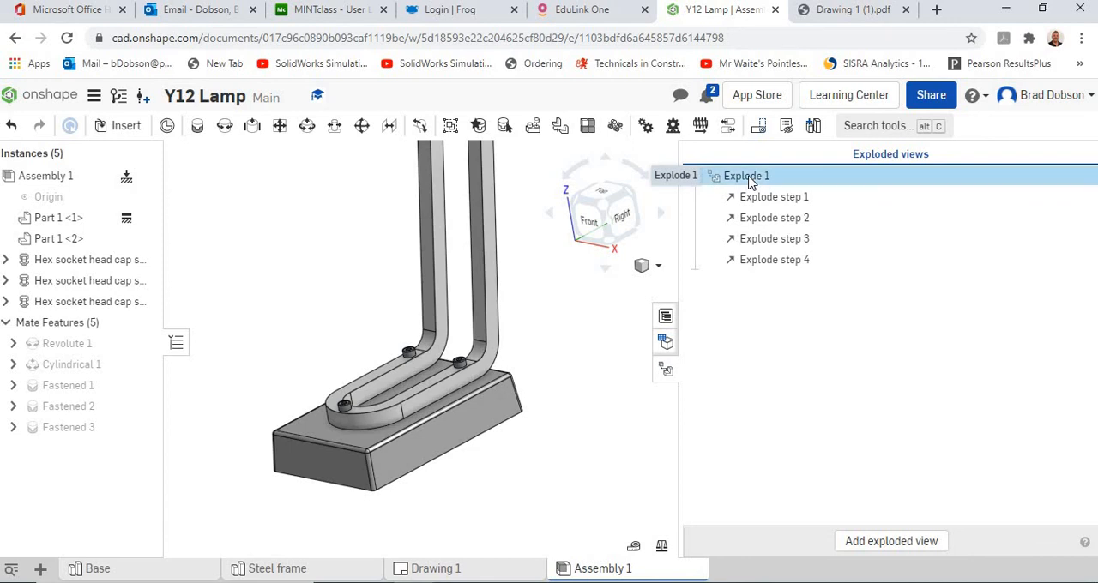
right_click(751, 180)
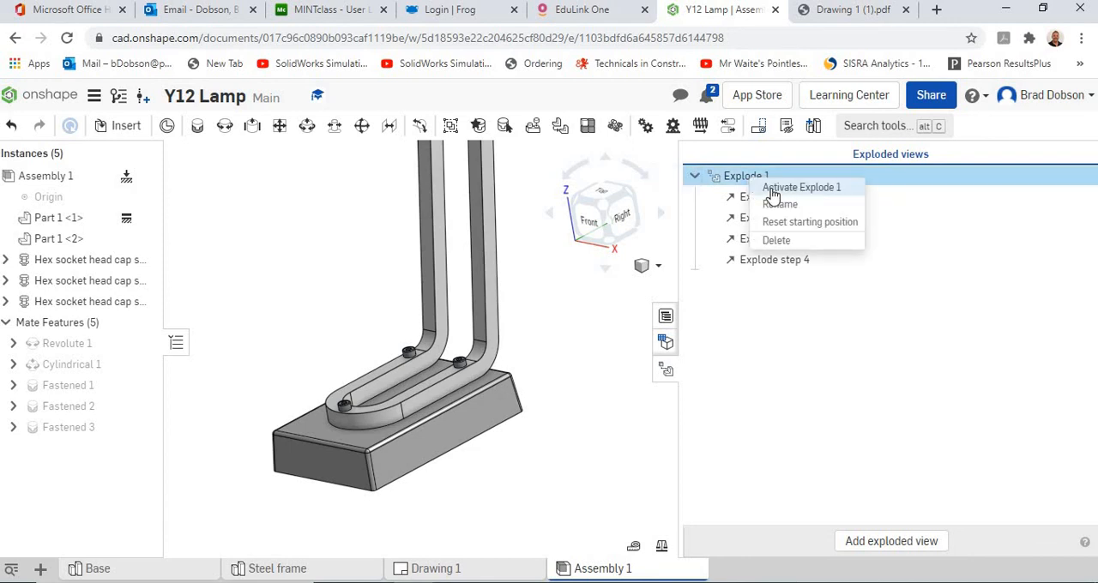
left_click(773, 190)
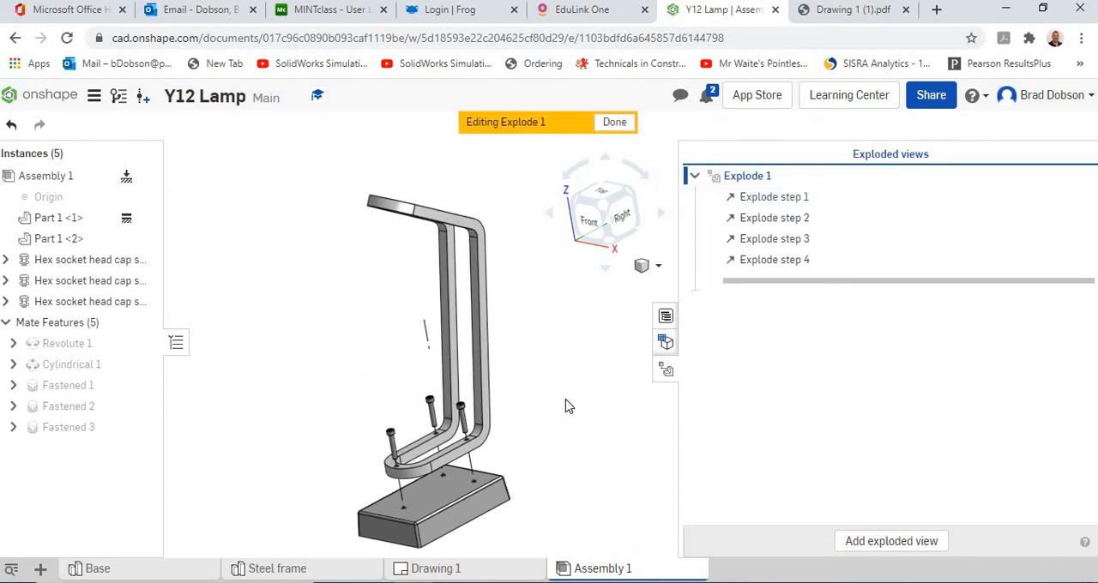
left_click(623, 123)
left_click(669, 372)
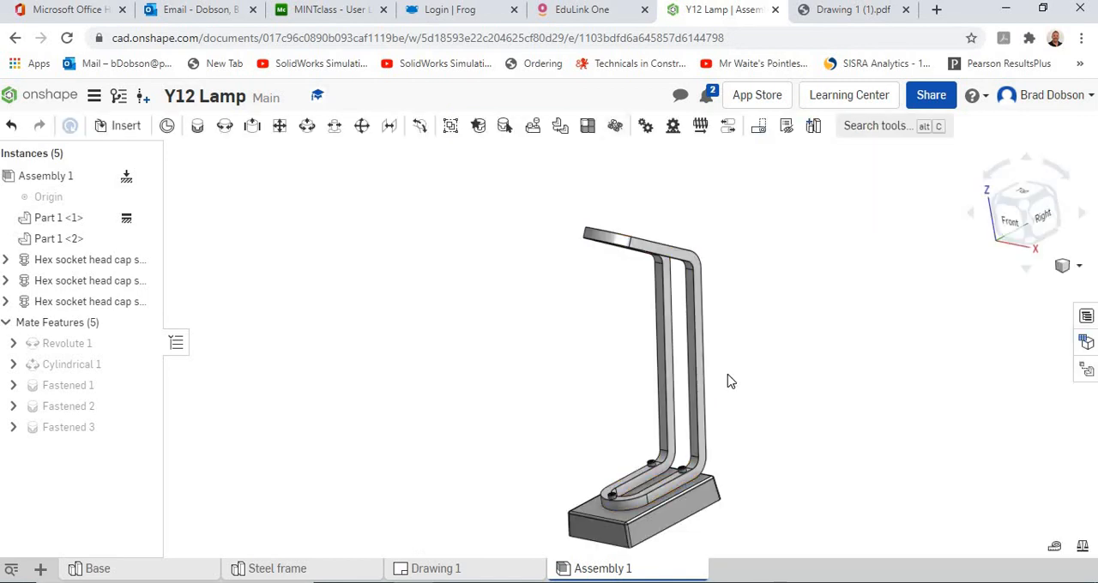
middle_click_drag(732, 367, 631, 282)
scroll(594, 369, "down", 4)
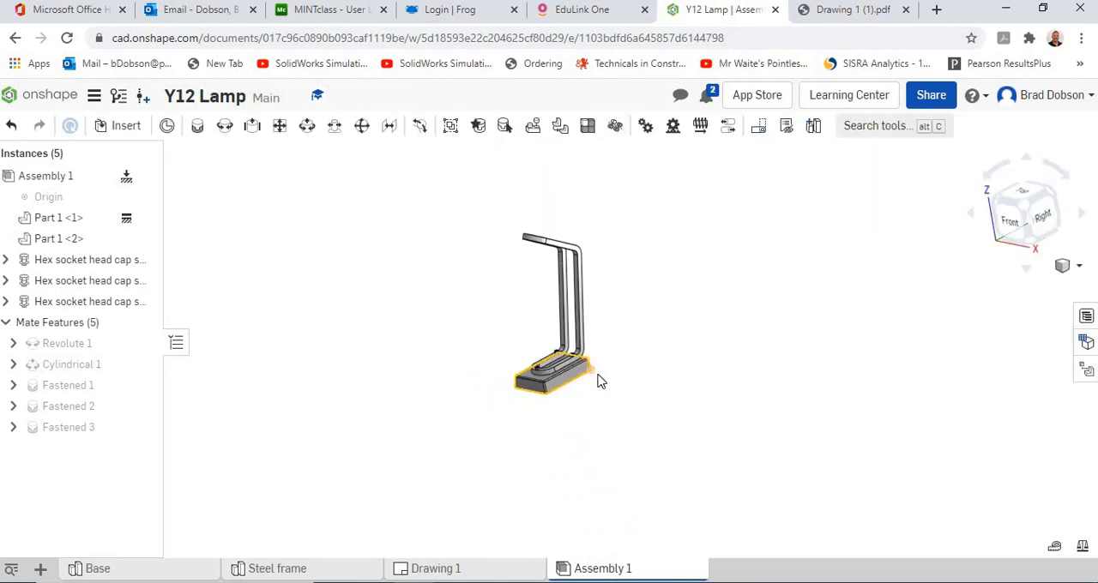
scroll(594, 383, "up", 8)
middle_click_drag(576, 408, 733, 359)
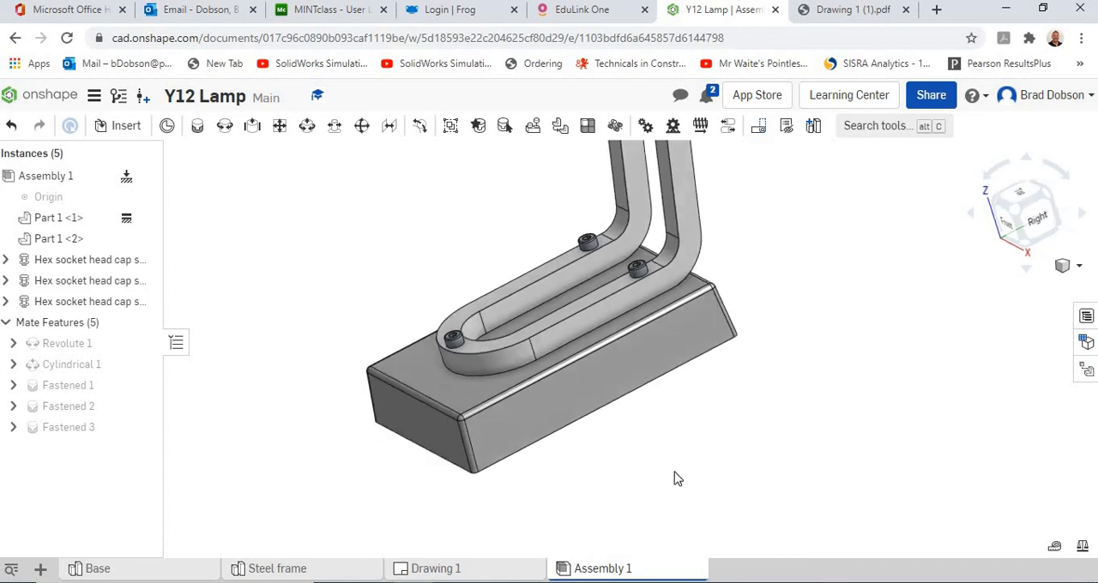
right_click_drag(677, 475, 575, 420)
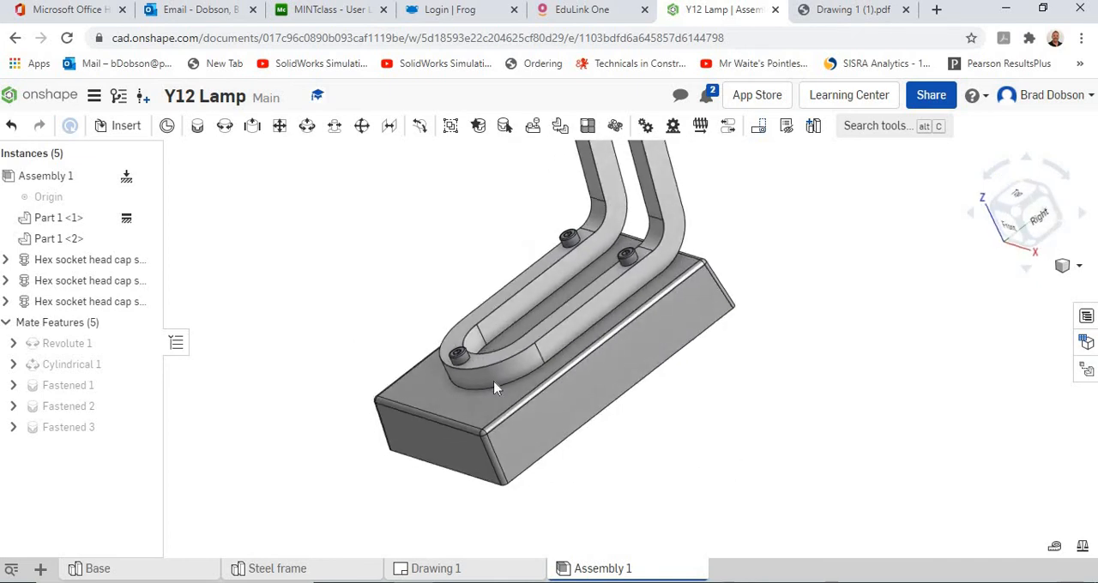